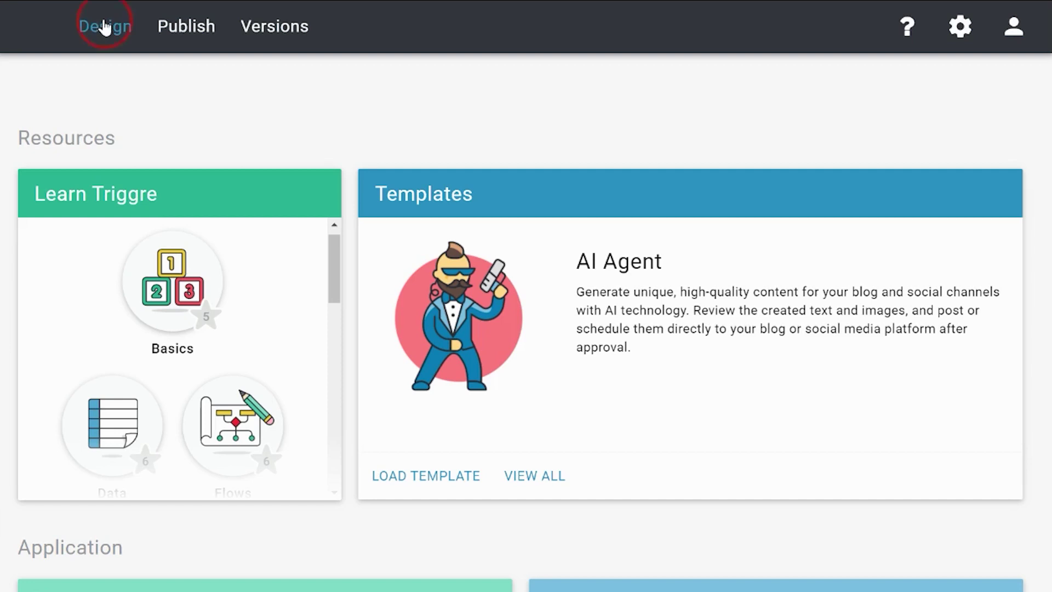
- Open the data design and start a new property of type Pick list on the Company element
left_click(112, 74)
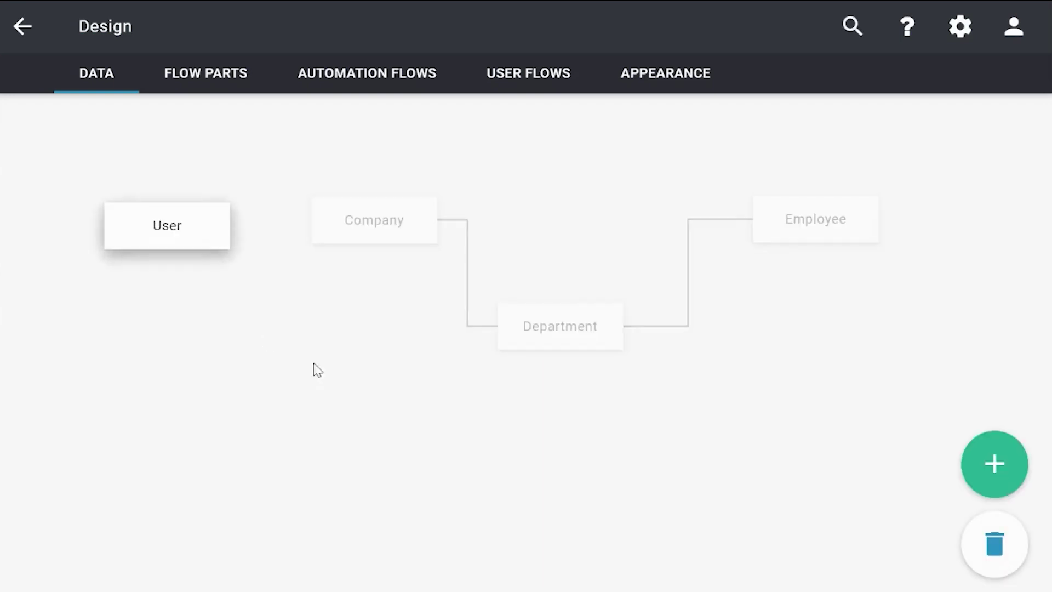
left_click(395, 243)
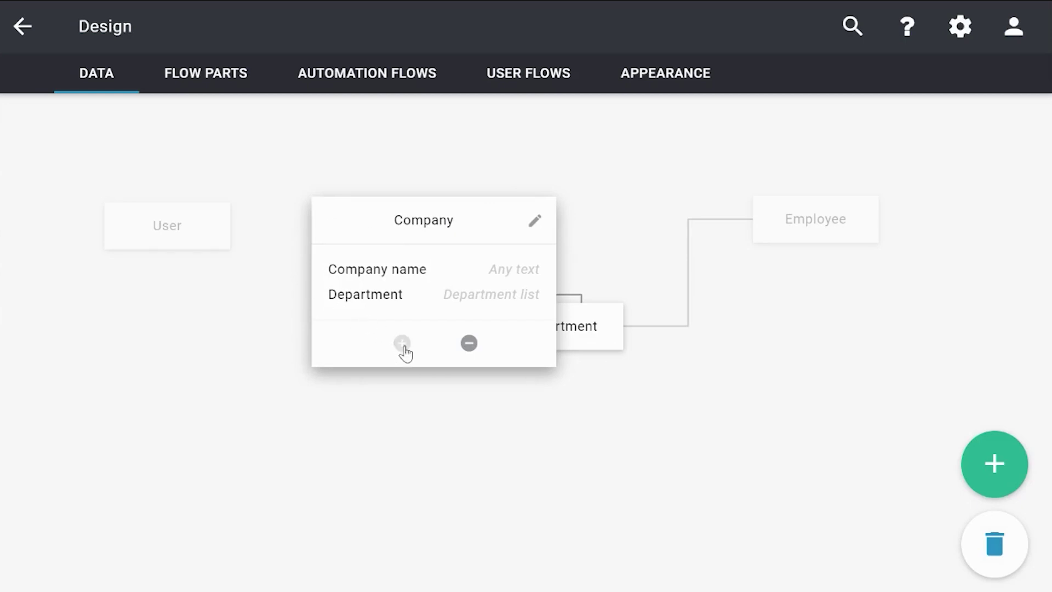
left_click(403, 344)
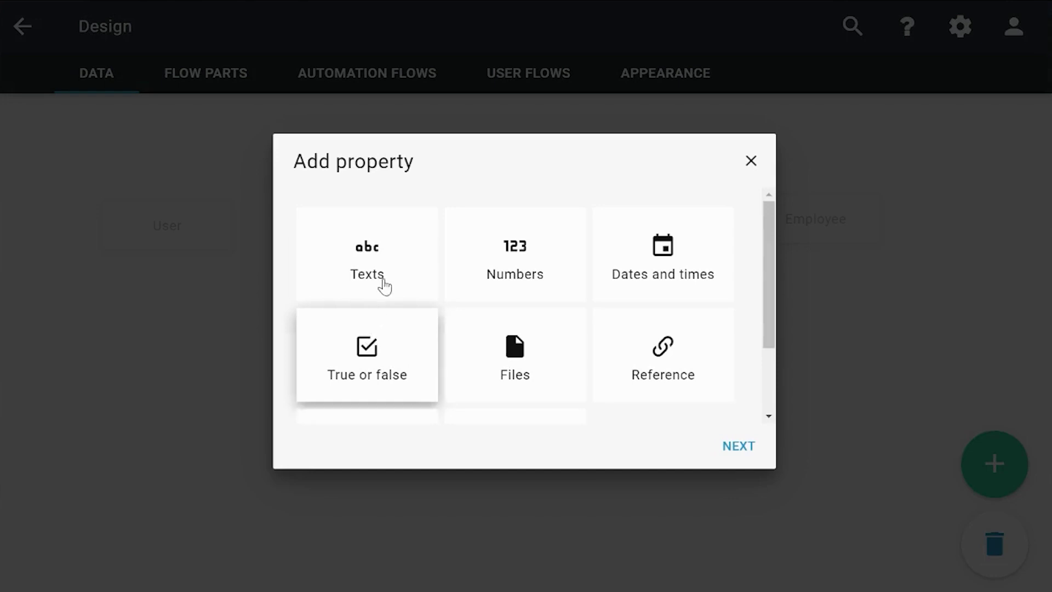
scroll(371, 285, "down", 2)
left_click(378, 374)
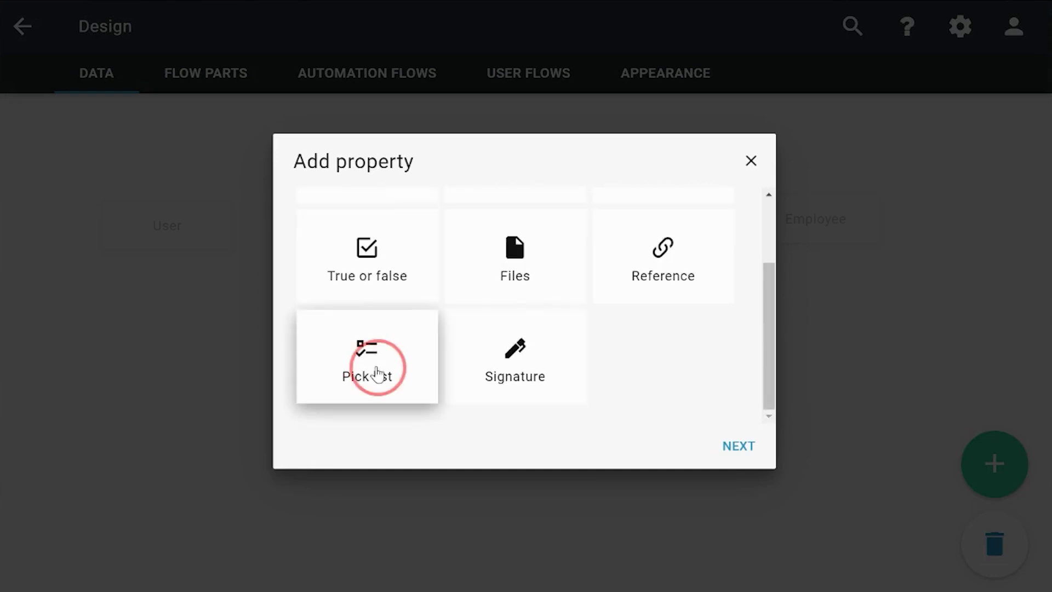
left_click(734, 446)
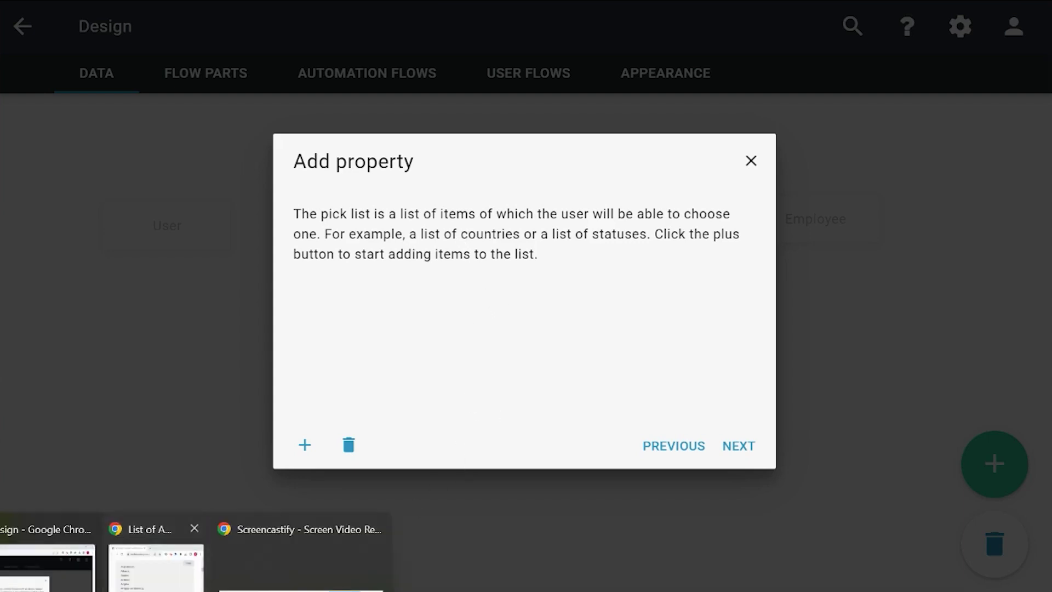
- Switch to the textlists.info browser window and copy the full list of countries
left_click(176, 540)
scroll(547, 214, "up", 2)
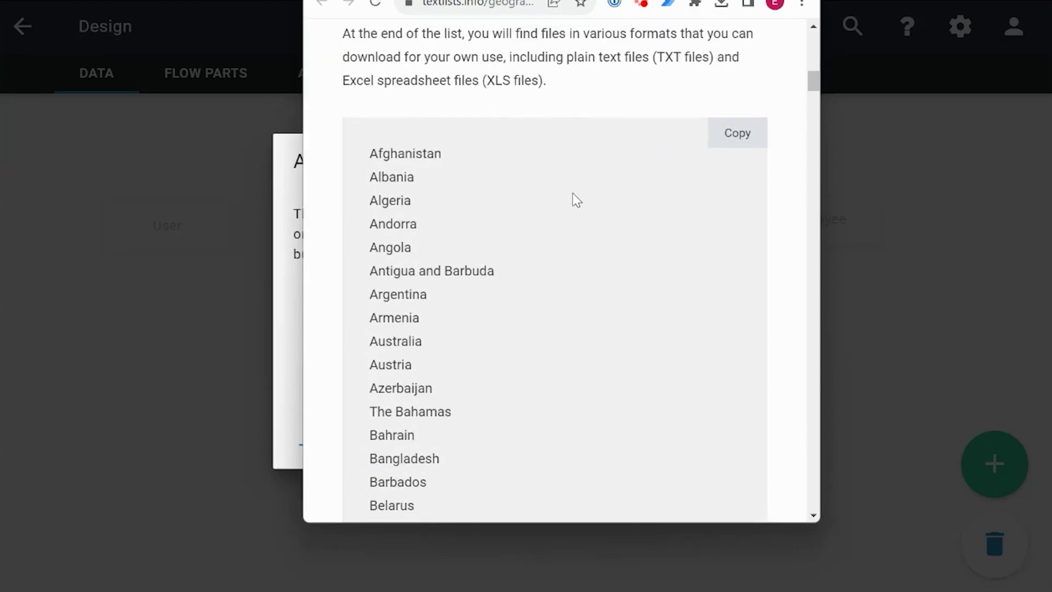
left_click(751, 146)
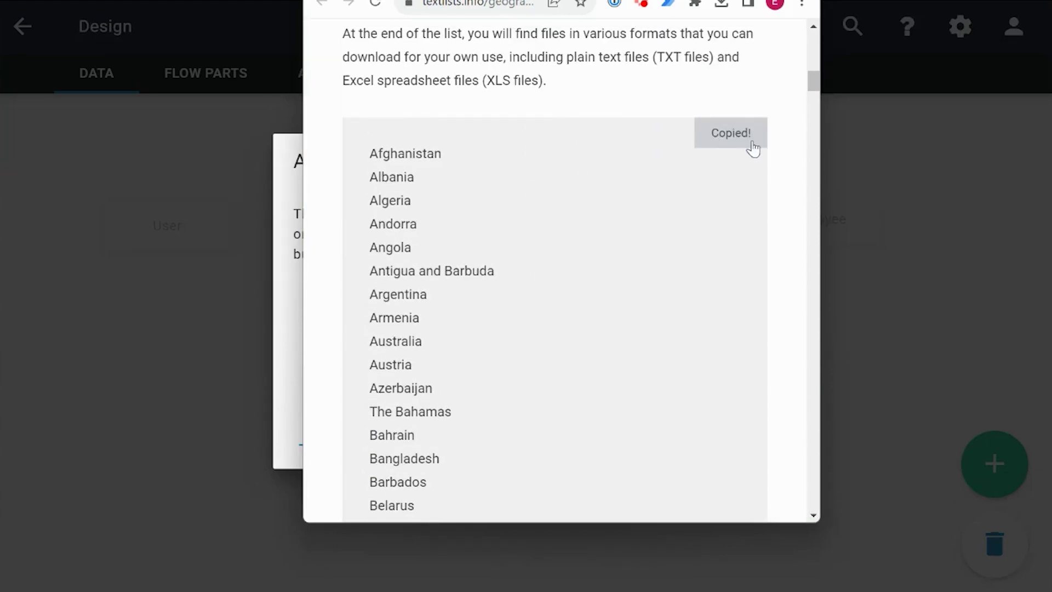
- Return to the Add property dialog and paste the copied countries as items of the pick list
left_click(287, 357)
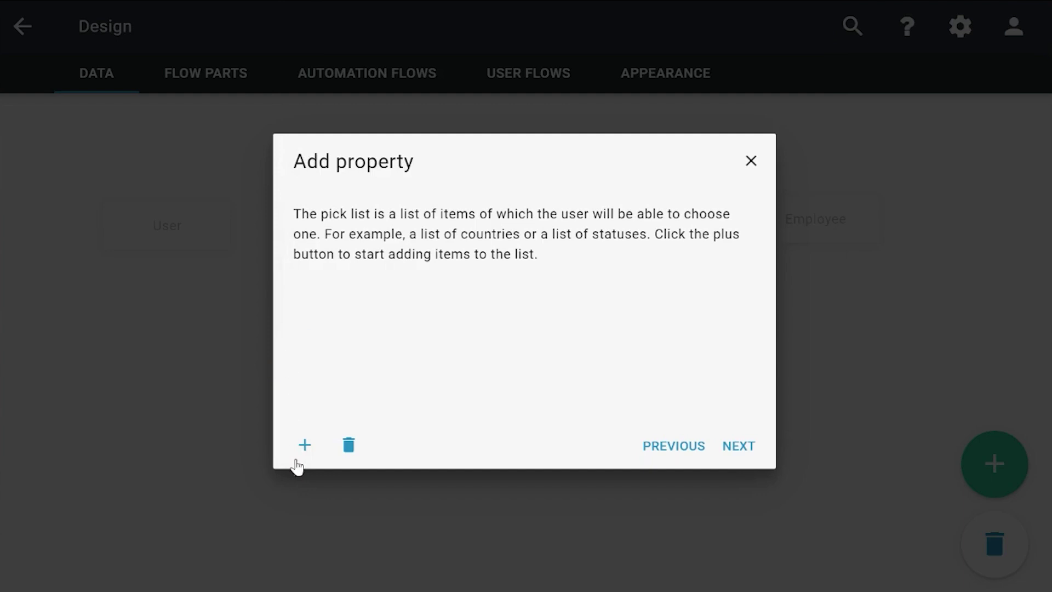
left_click(304, 446)
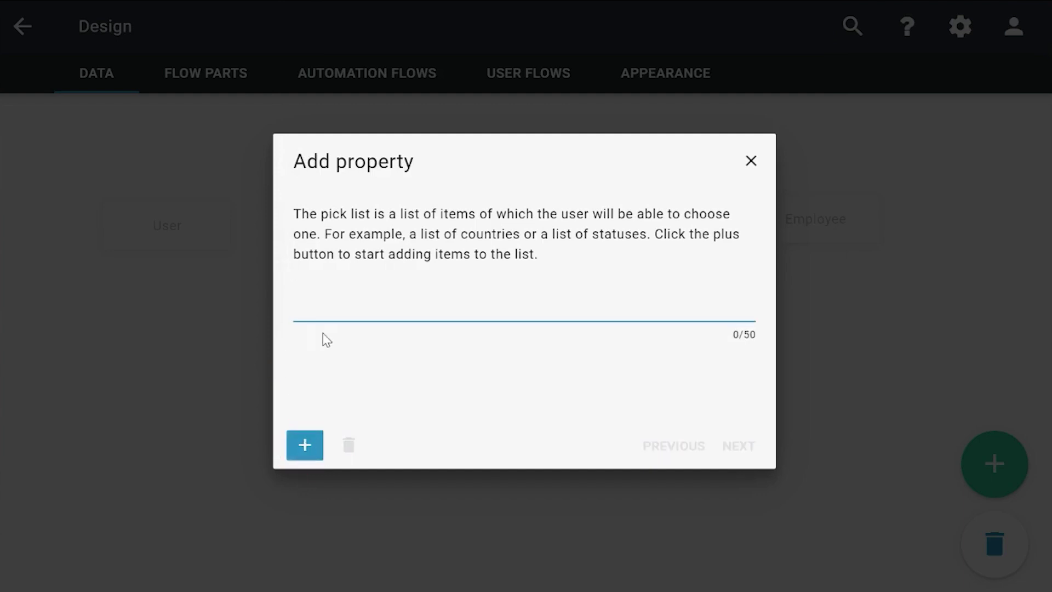
key("ctrl+v")
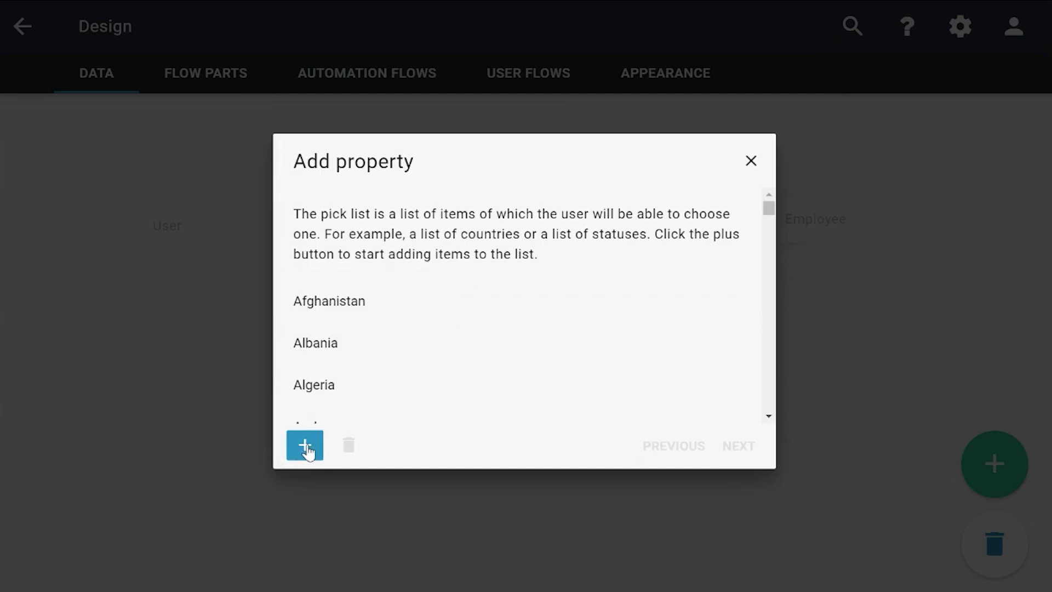
scroll(410, 326, "down", 5)
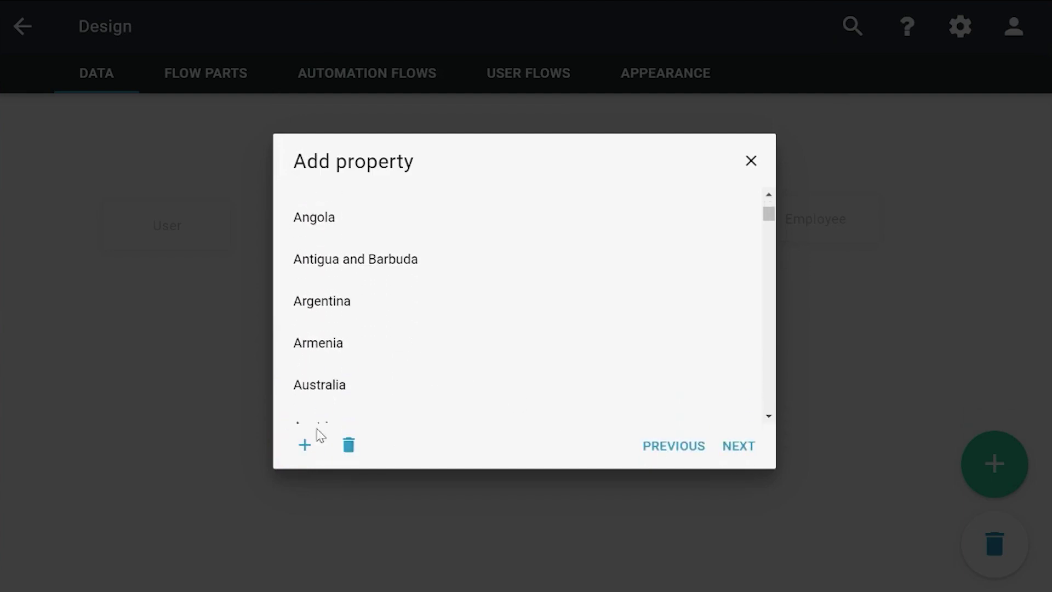
left_click(301, 446)
left_click(316, 455)
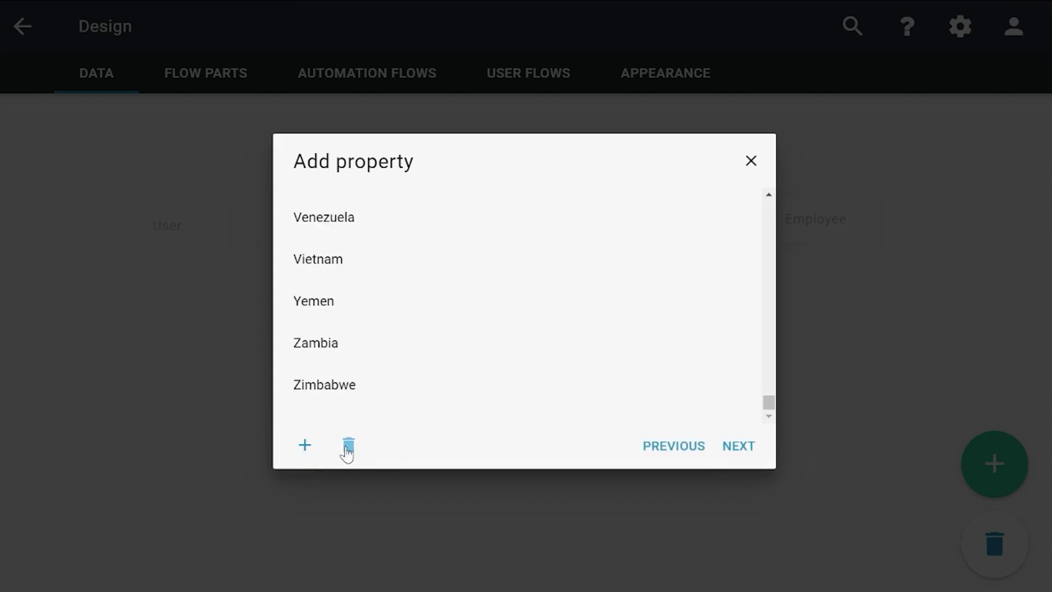
- Delete Zimbabwe from the end of the pick list items
left_click(349, 447)
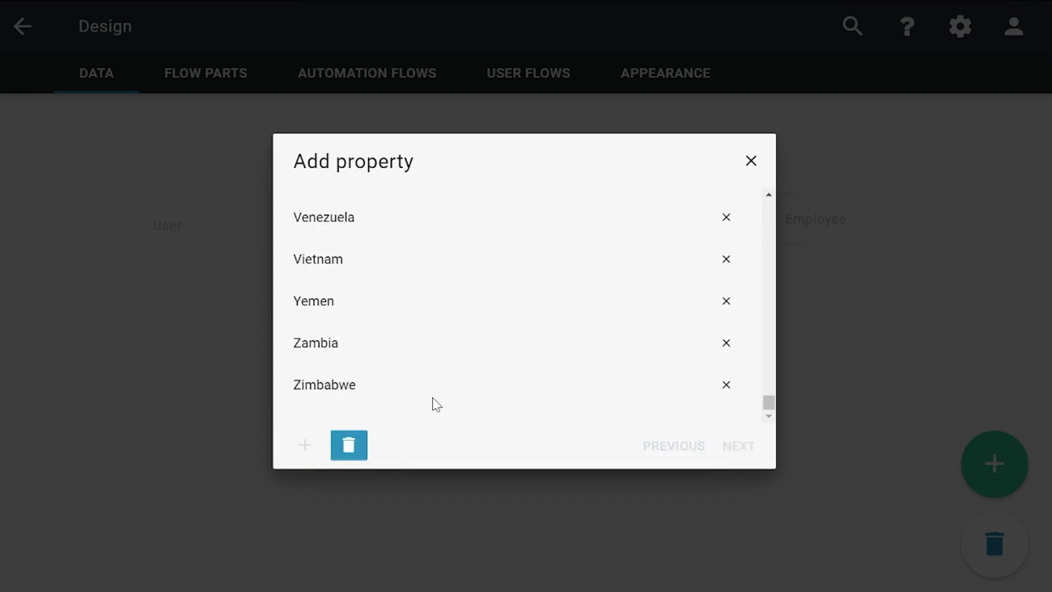
left_click(727, 387)
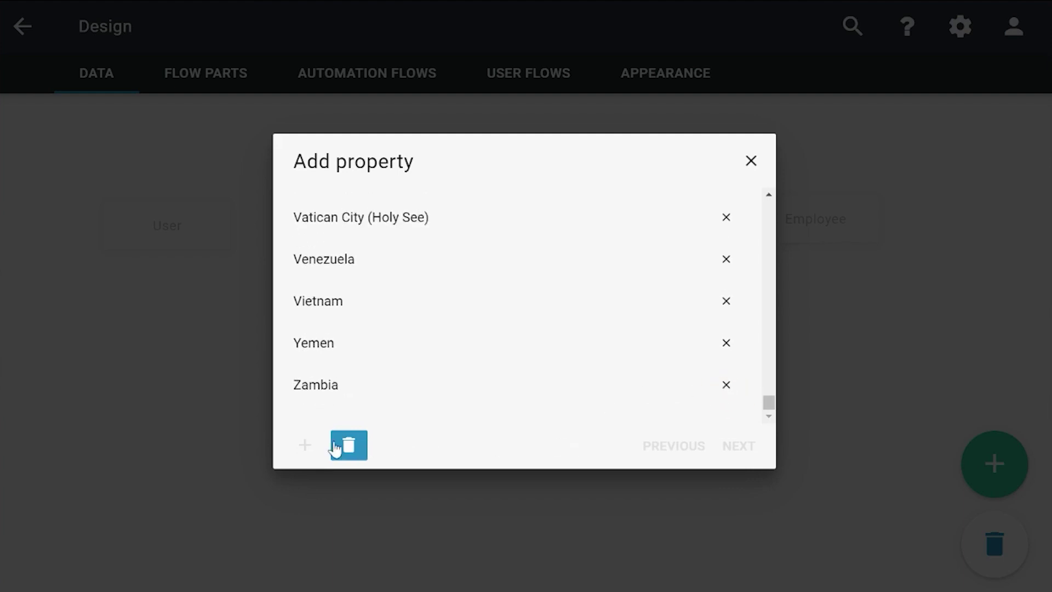
left_click(357, 456)
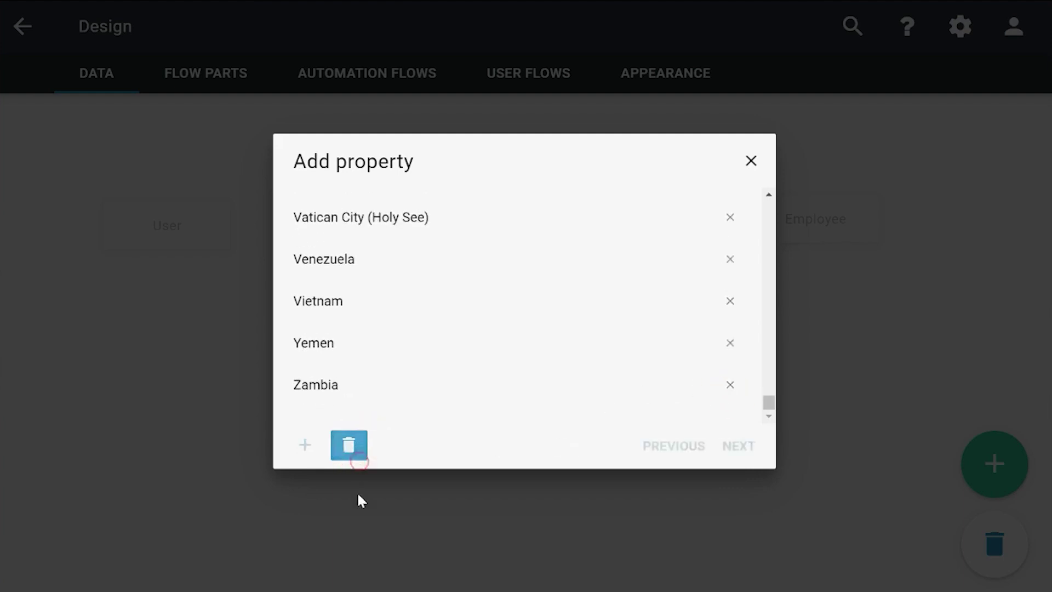
- Add a single item named Zimbabwe to the end of the pick list
left_click(301, 448)
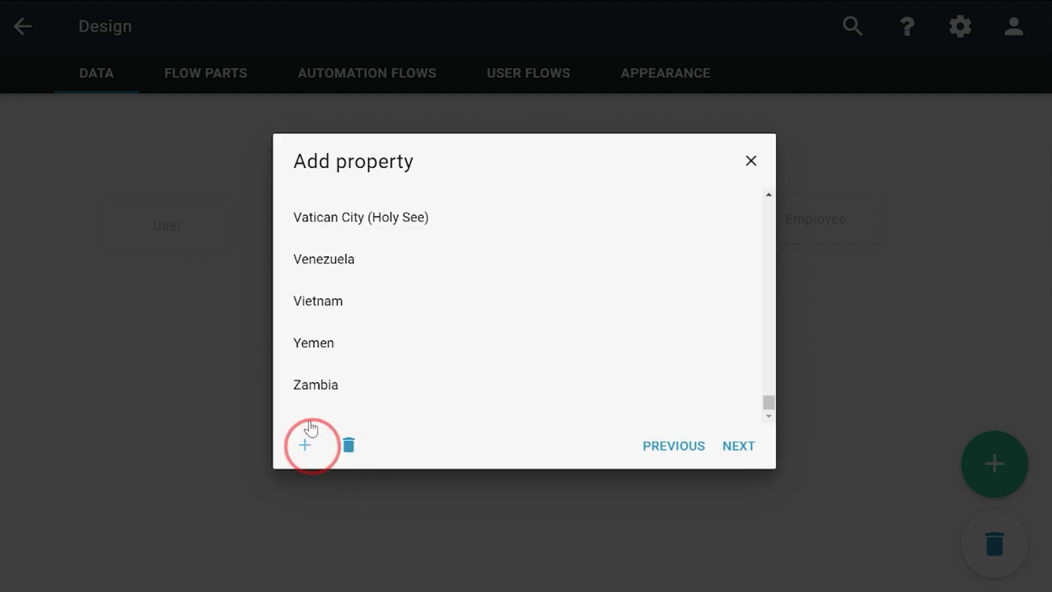
type("Zimbaw")
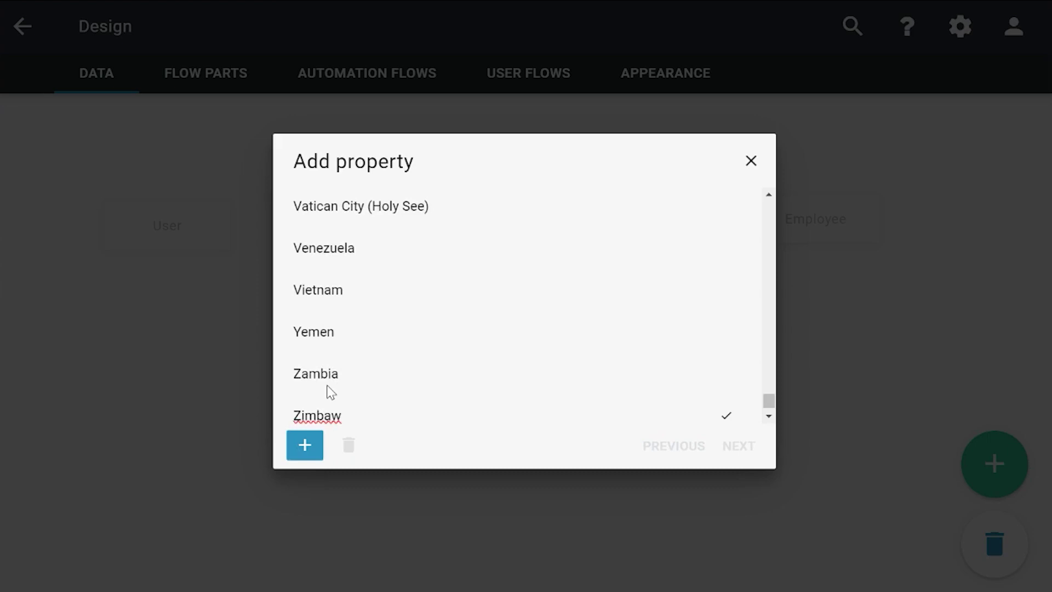
type("abw")
key("BackSpace")
type("bwe")
scroll(389, 383, "down", 1)
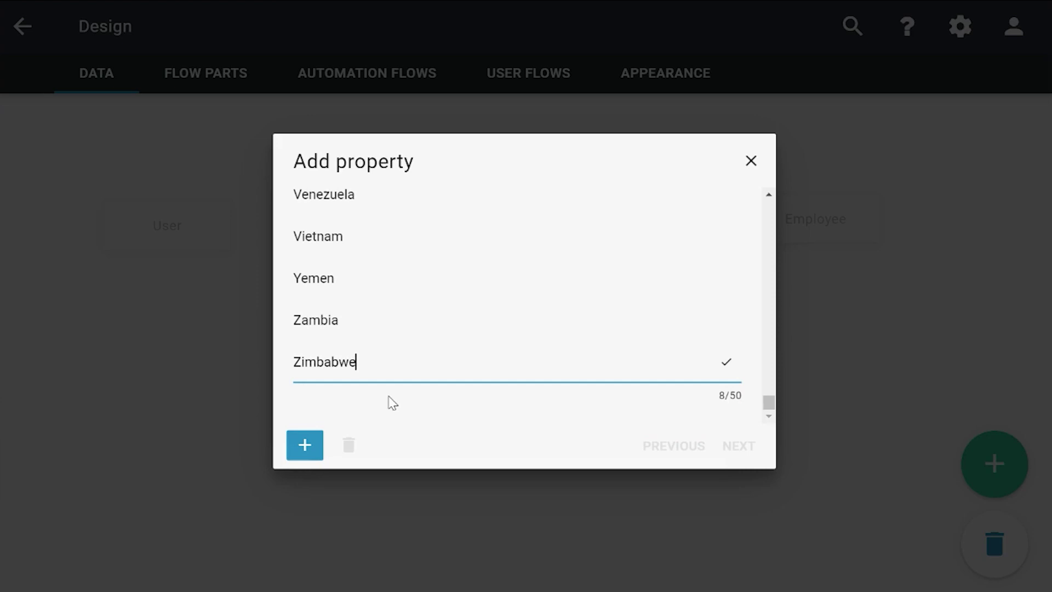
left_click(302, 442)
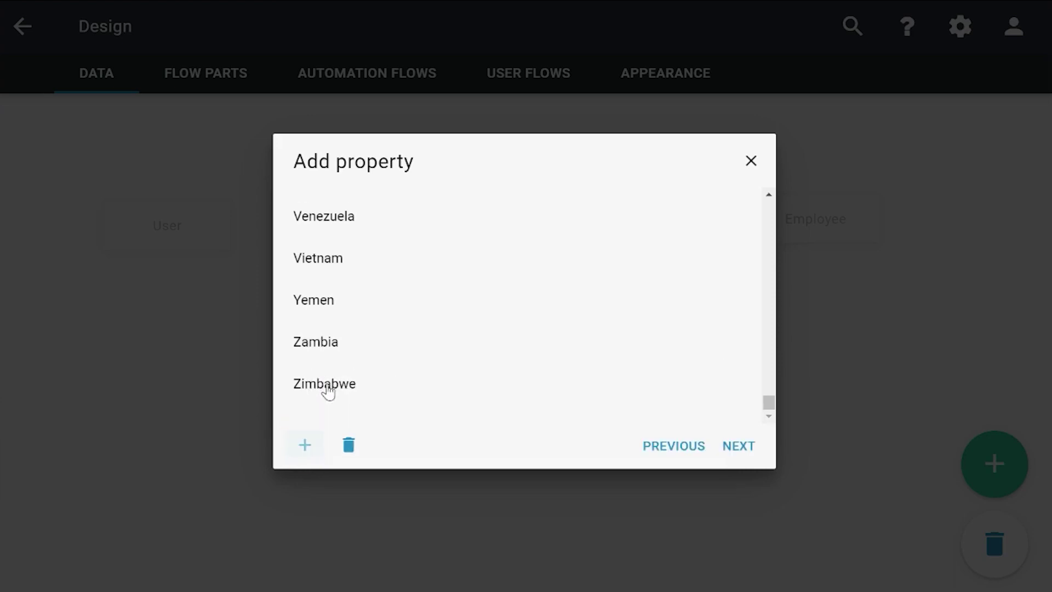
- Try to add a duplicate Zimbabwe item to the pick list, and clear the entry
left_click(305, 448)
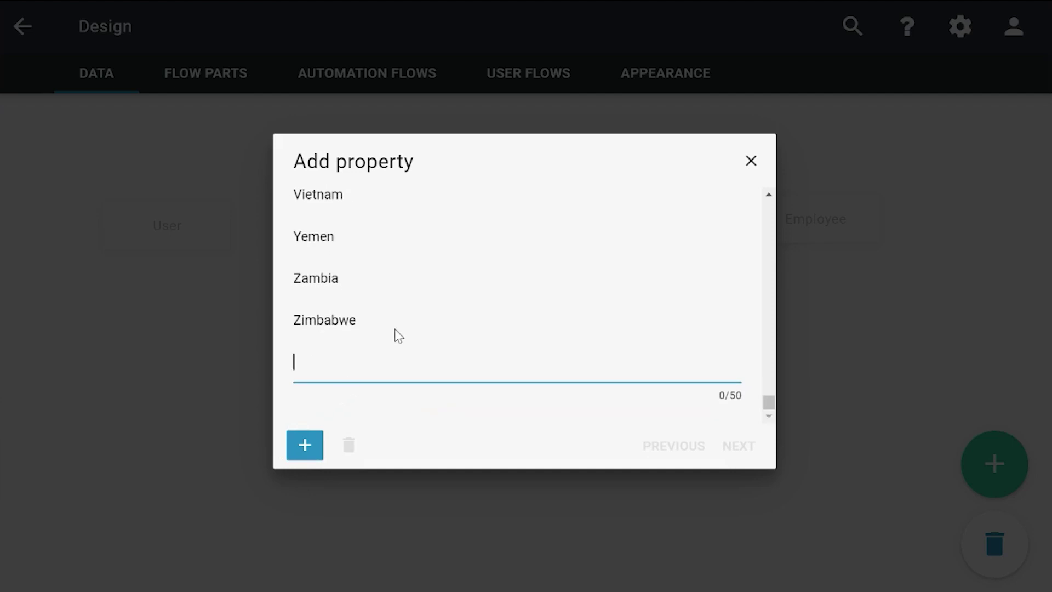
type("Zimbabwe")
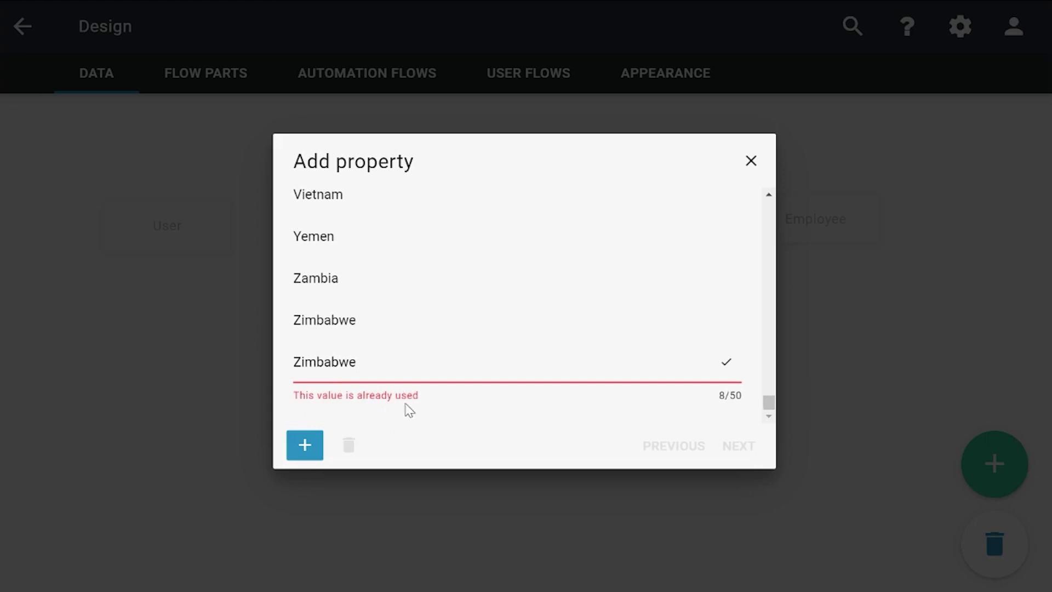
left_click(303, 450)
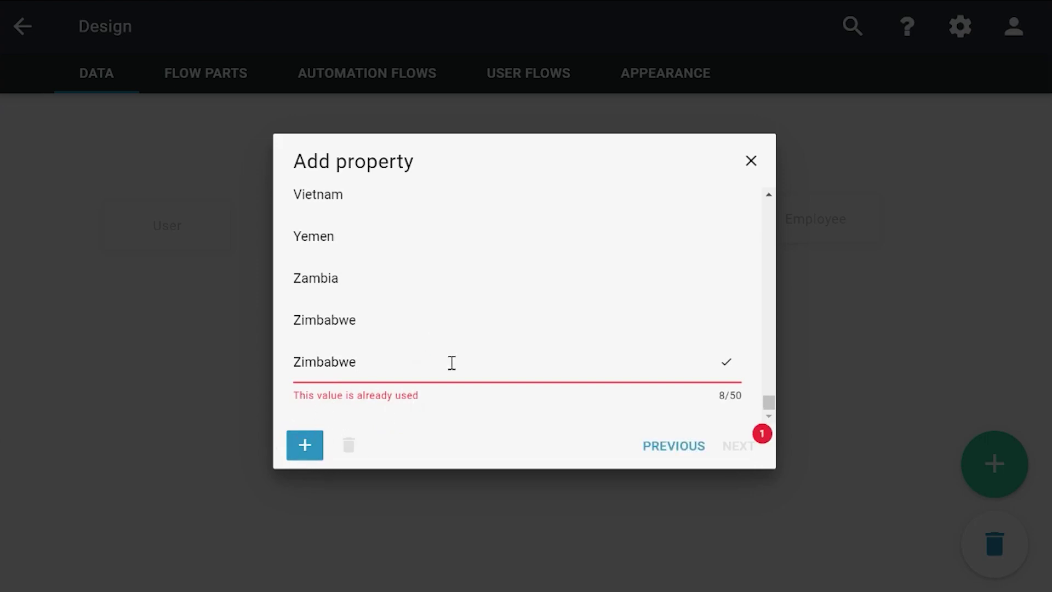
left_click_drag(285, 364, 418, 352)
key("BackSpace")
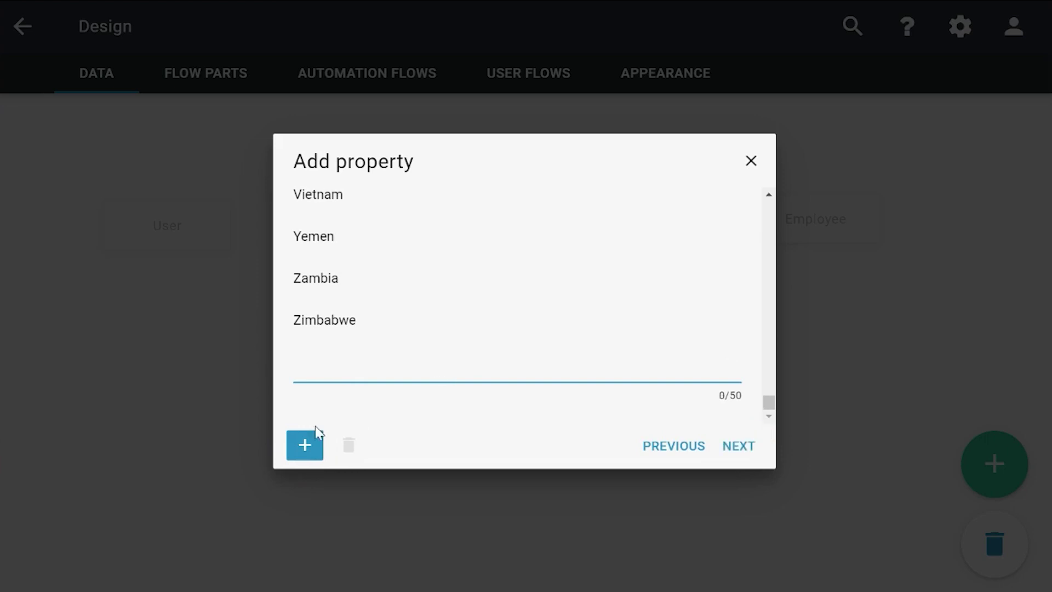
left_click(456, 442)
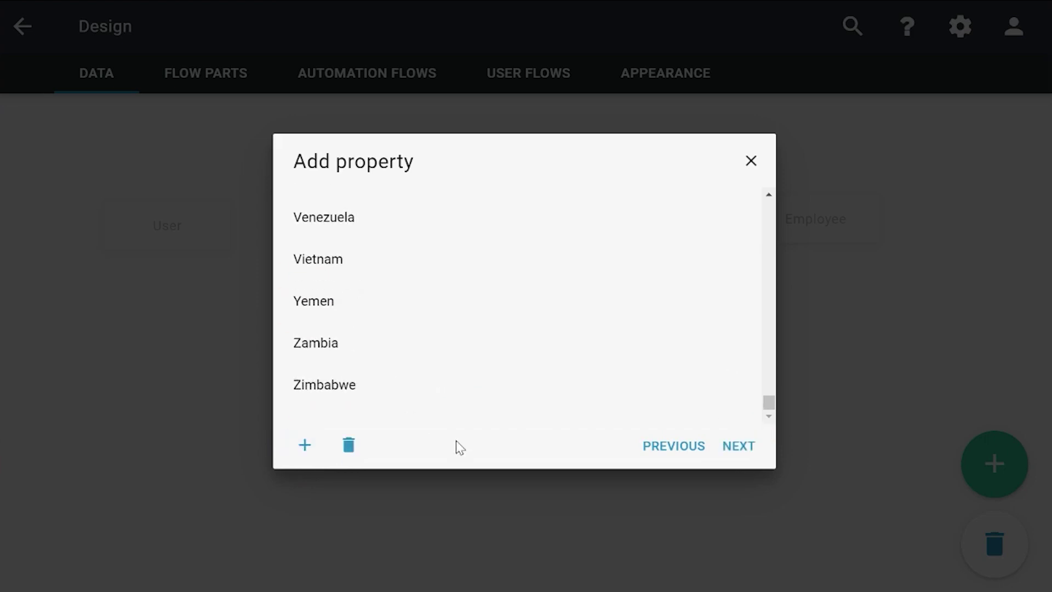
- Choose custom sorting for the pick list and move United States of America to the start of the order
left_click(744, 447)
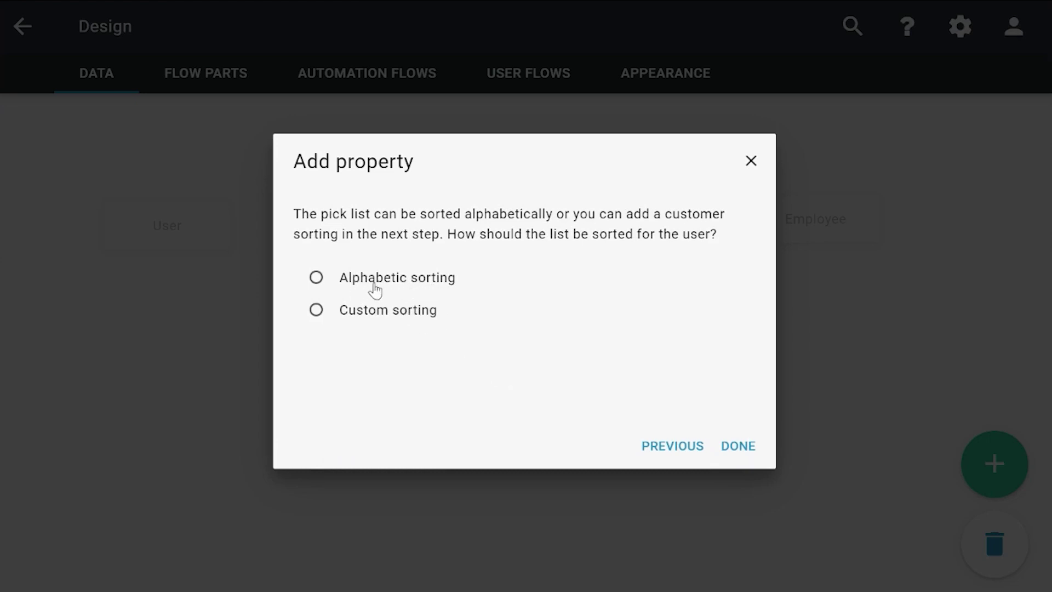
left_click(375, 318)
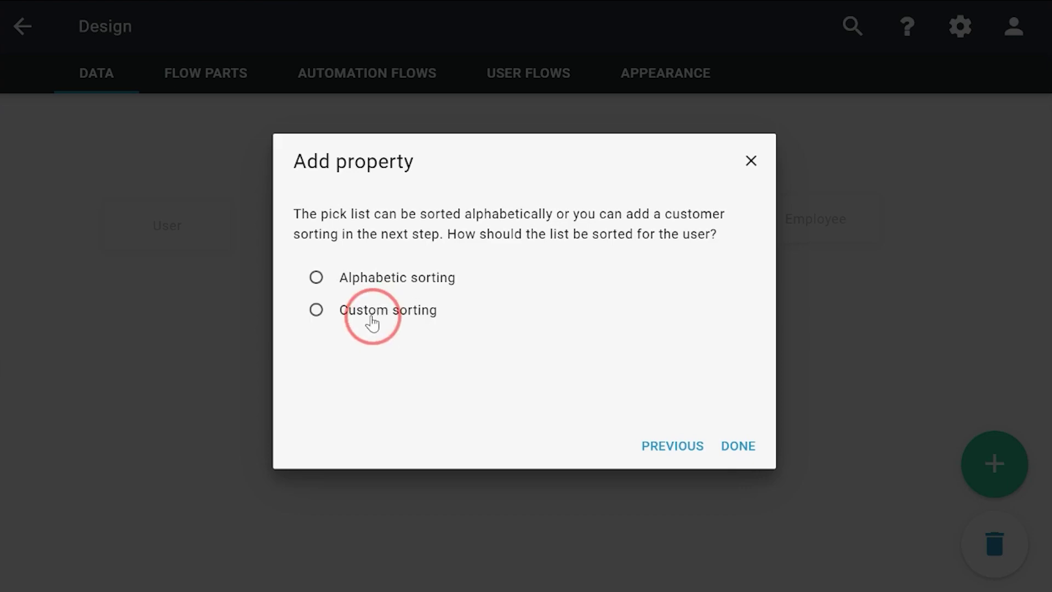
left_click(372, 319)
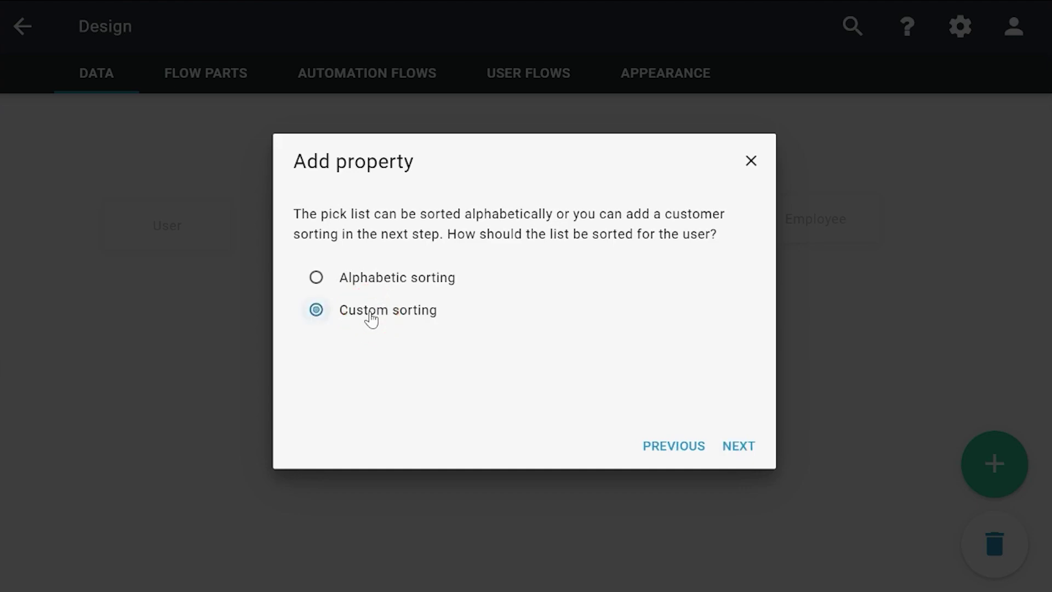
left_click(739, 448)
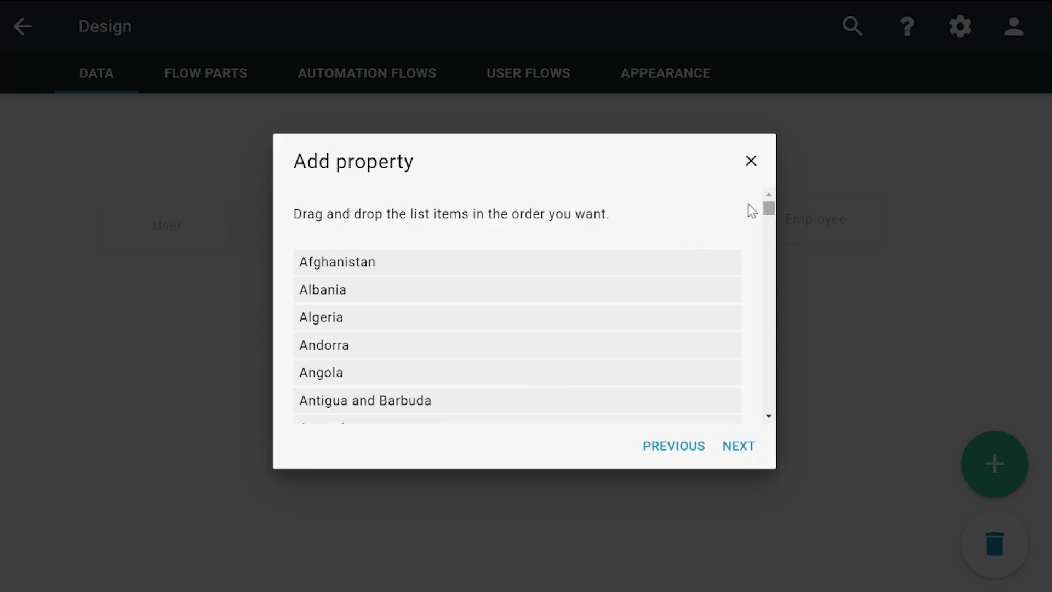
left_click_drag(773, 209, 785, 396)
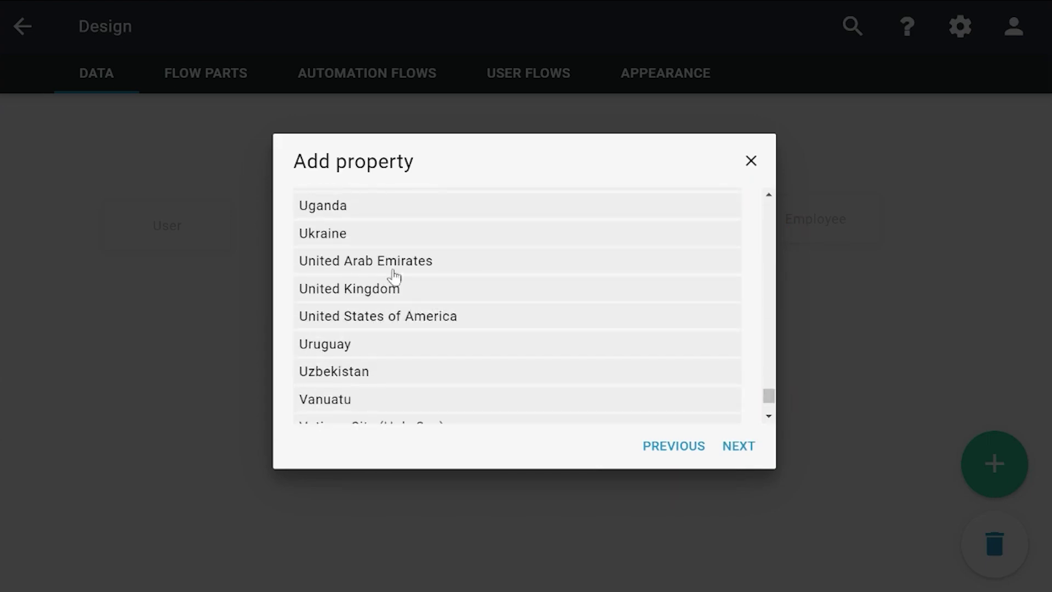
left_click_drag(393, 325, 528, 261)
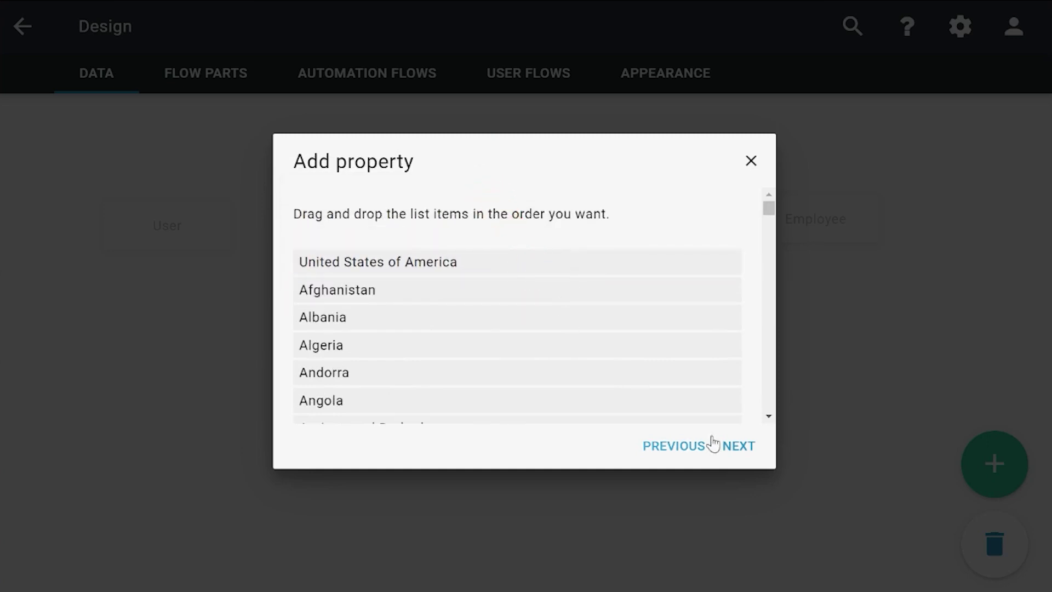
- Name the pick list property Country and finish adding it to Company
left_click(747, 455)
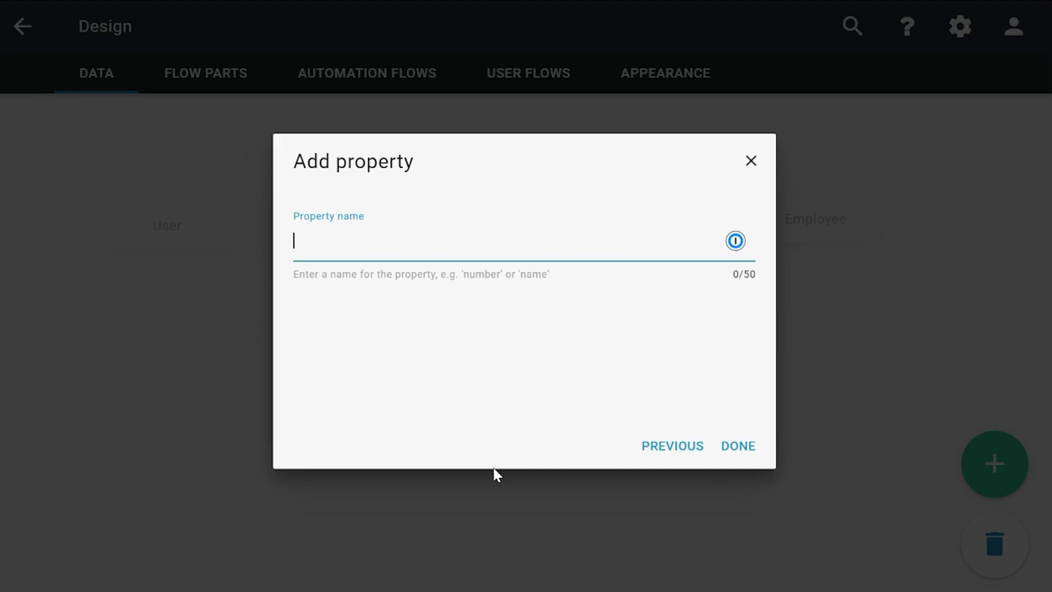
type("Country")
left_click(739, 445)
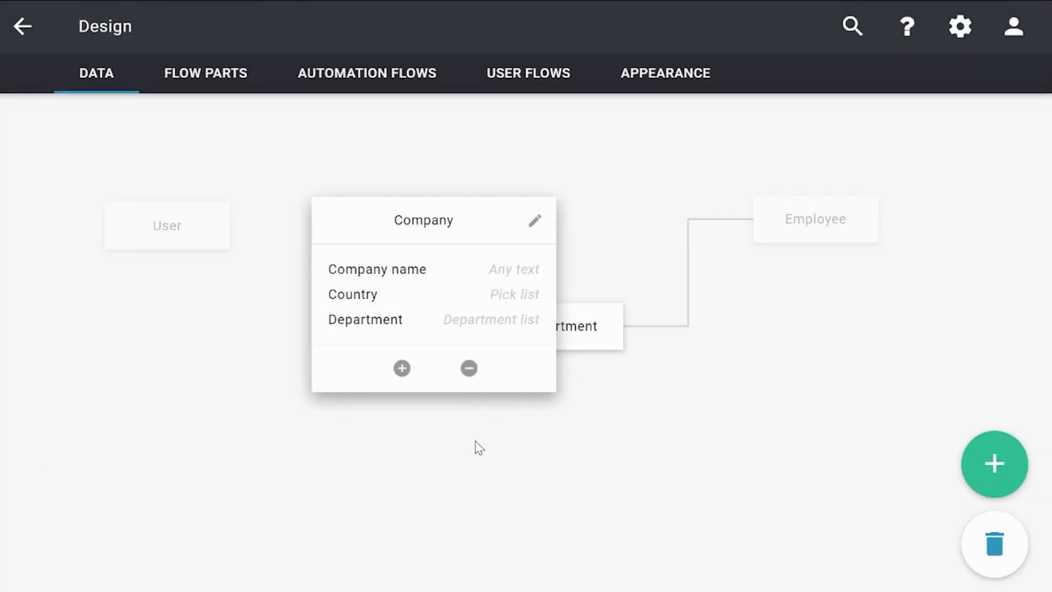
- Start adding a pick list property to the Employee data item
left_click(743, 406)
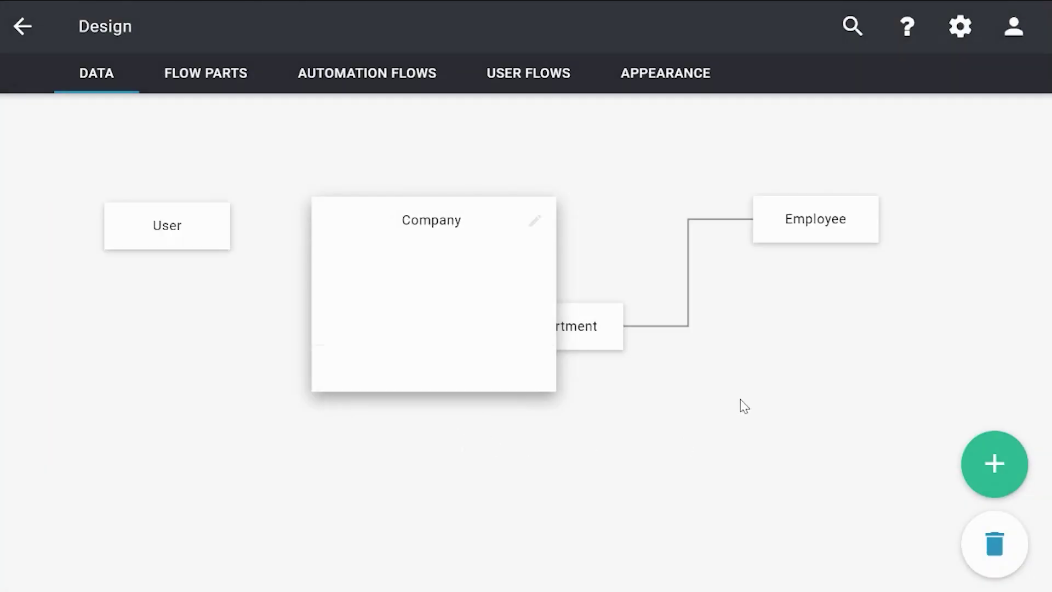
left_click(790, 240)
left_click(830, 344)
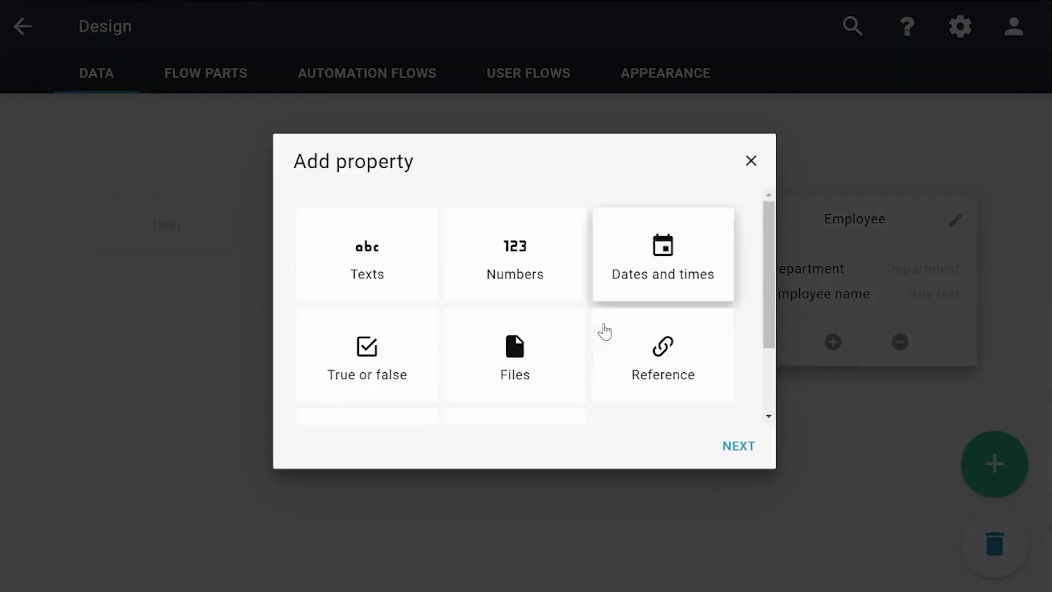
scroll(376, 384, "down", 2)
left_click(376, 387)
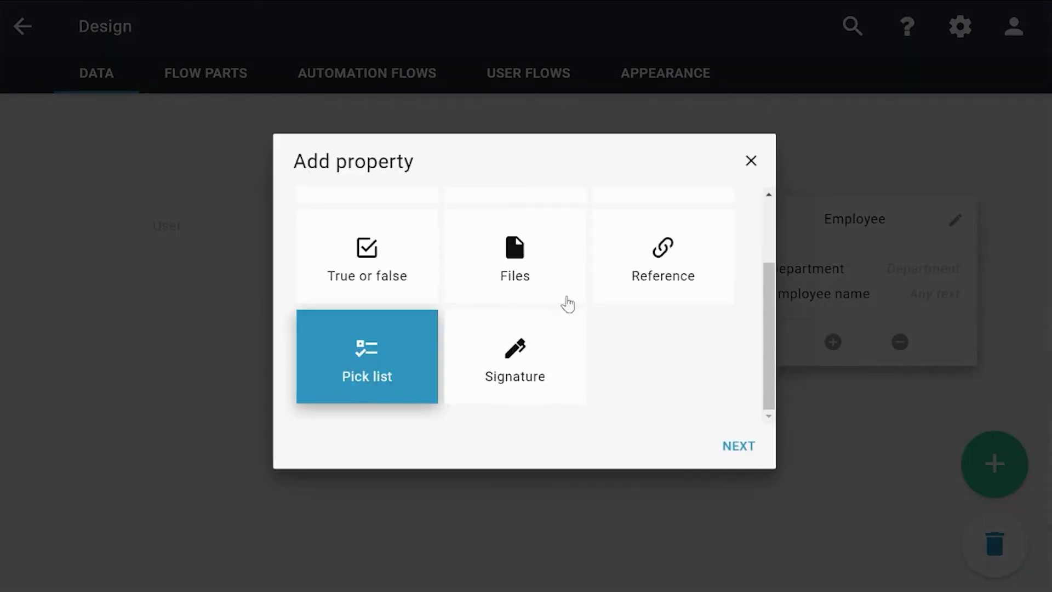
left_click(739, 462)
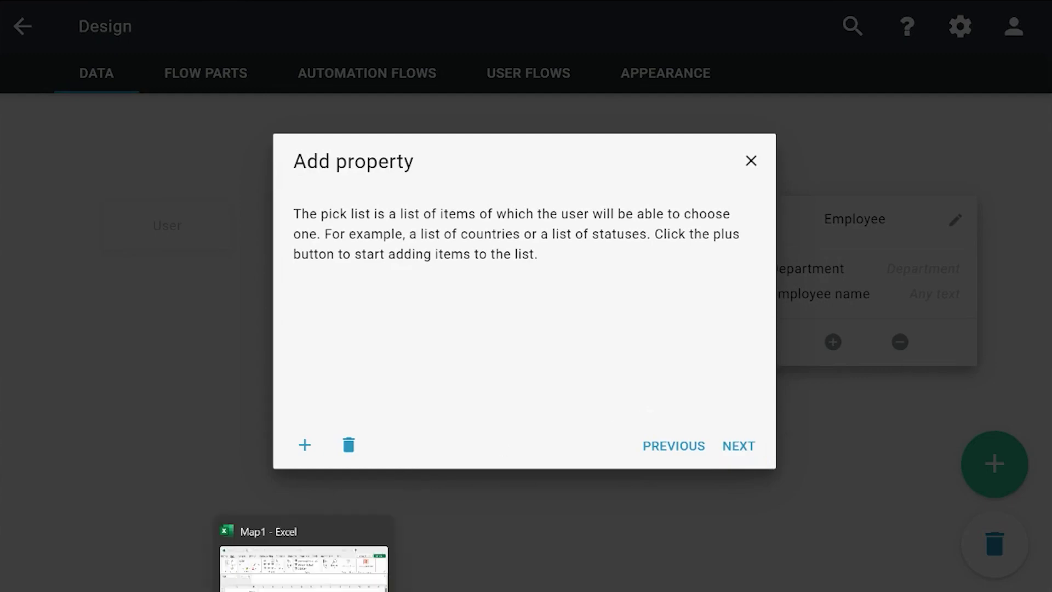
- Switch to the Map1 workbook in Excel, copy the languages in B2:B6, and minimize the workbook
left_click(304, 558)
left_click_drag(265, 262, 258, 323)
key("ctrl+c")
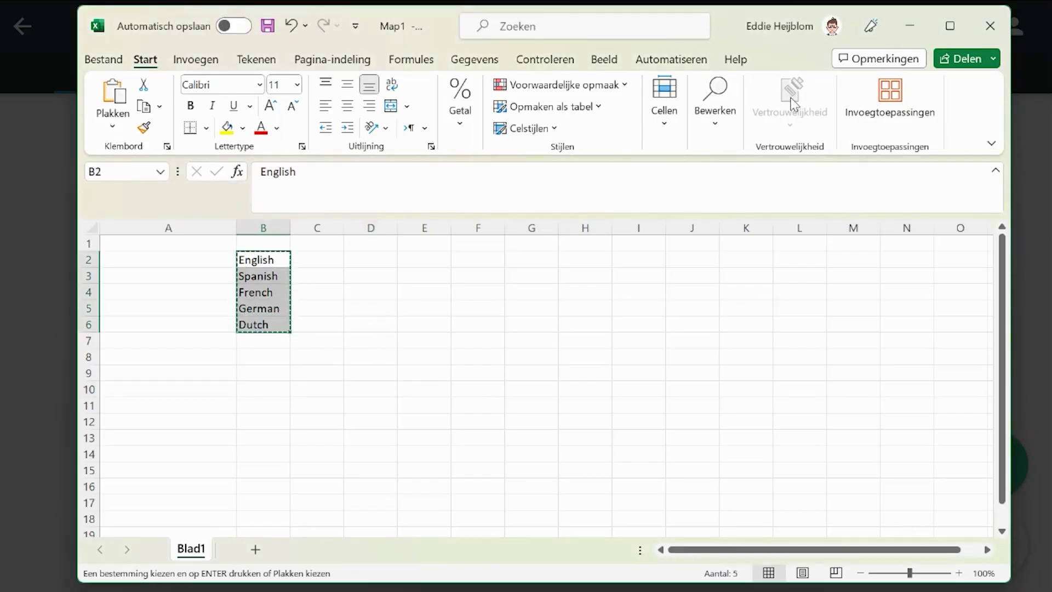
left_click(910, 26)
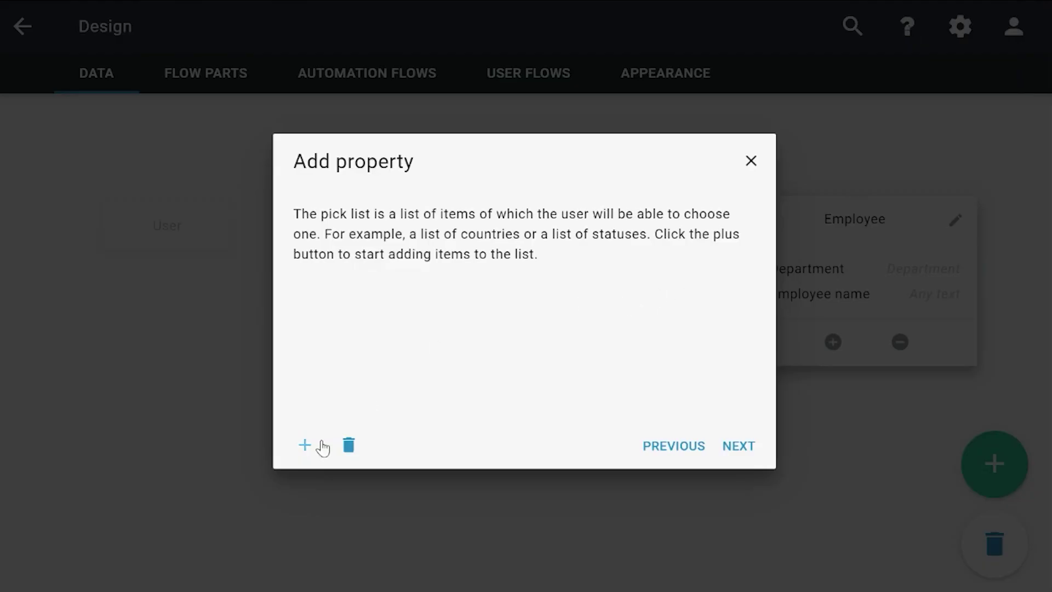
- Paste the copied languages English, Spanish, French, German and Dutch as items of the Employee pick list
left_click(305, 444)
key("ctrl+v")
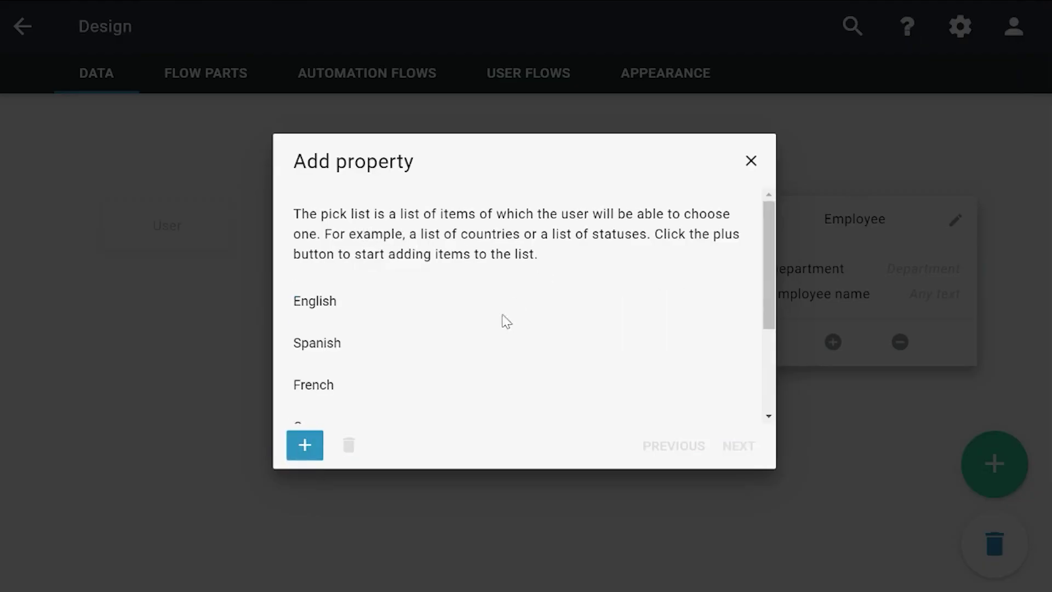
left_click(304, 444)
scroll(595, 366, "down", 2)
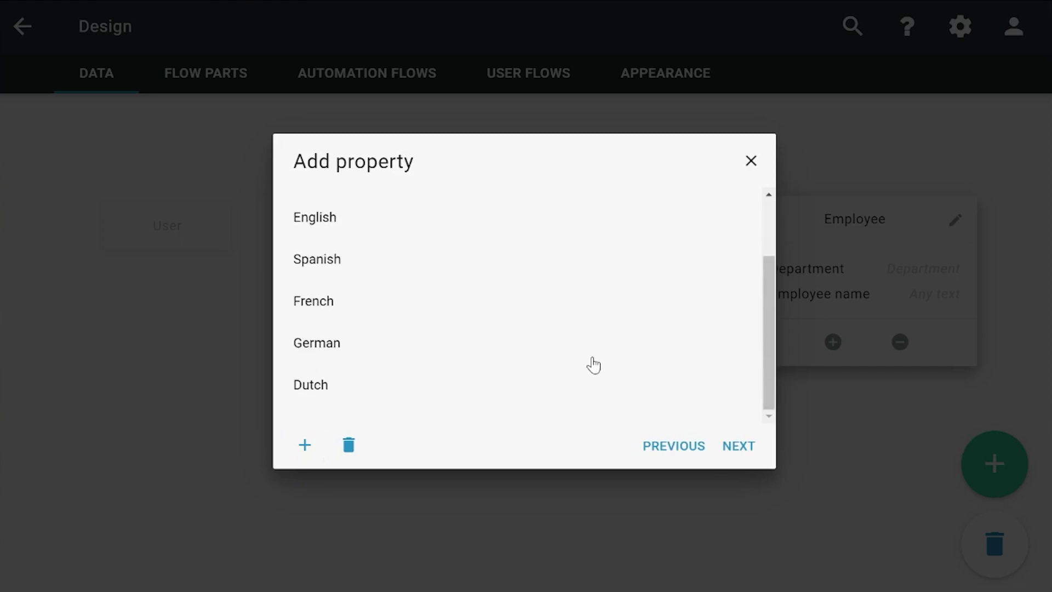
- Choose alphabetic sorting for the pick list, name the property Language, and finish adding it to Employee
left_click(731, 444)
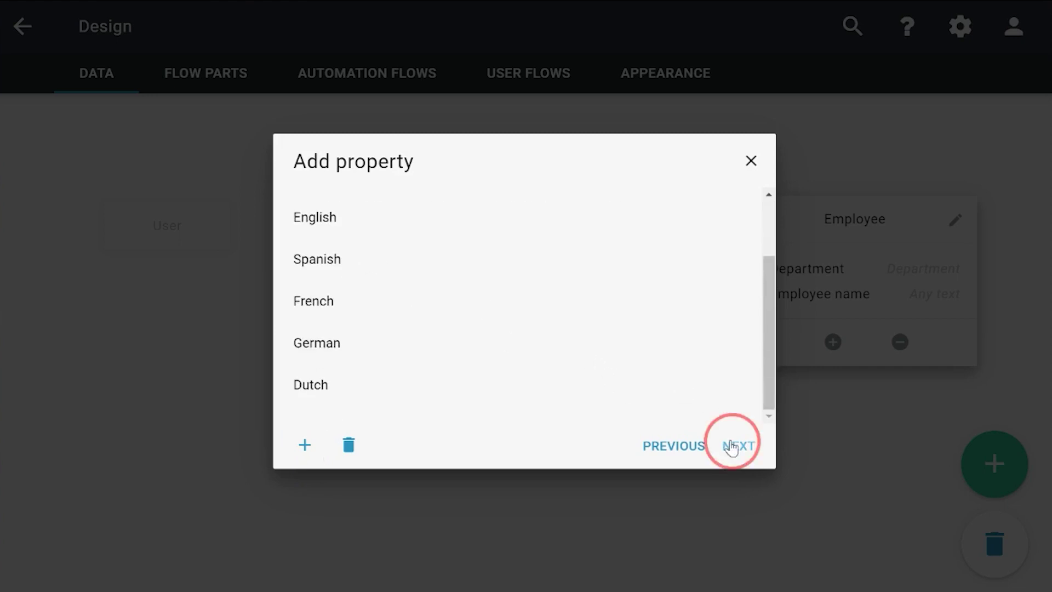
left_click(368, 280)
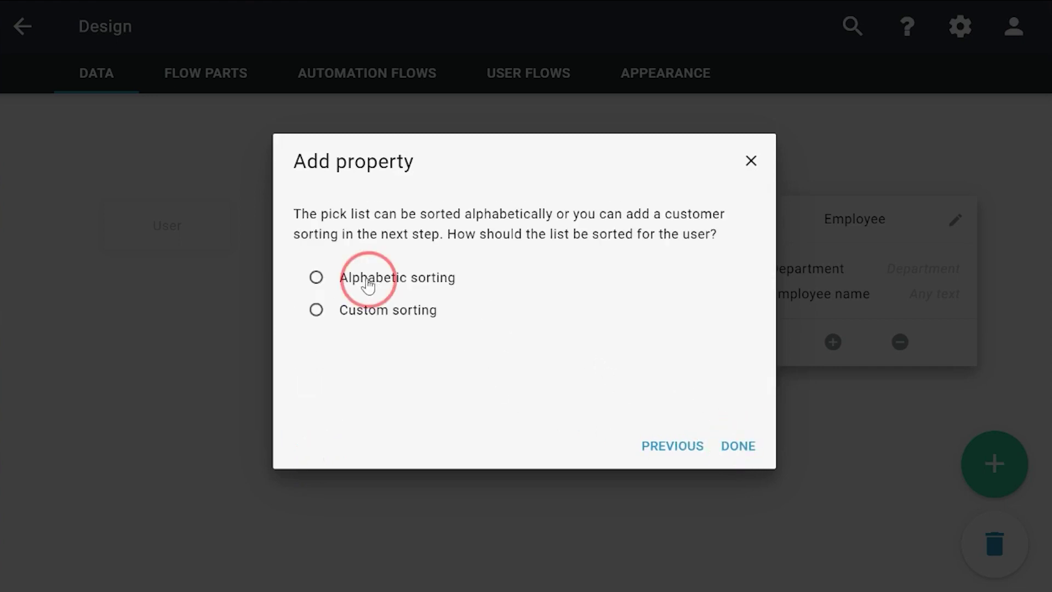
left_click(737, 445)
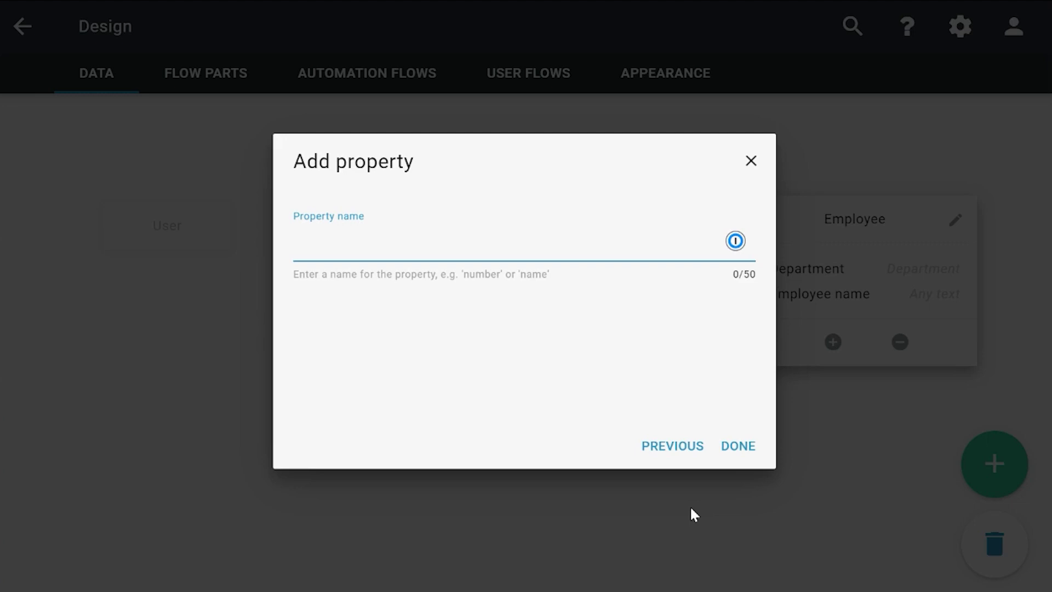
type("Language")
left_click(737, 449)
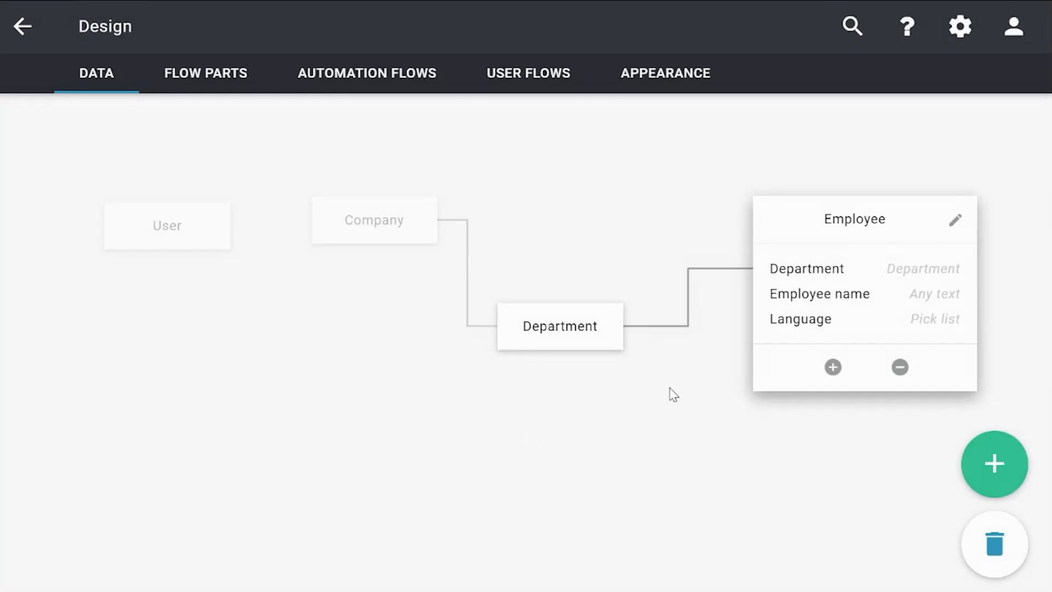
left_click(667, 419)
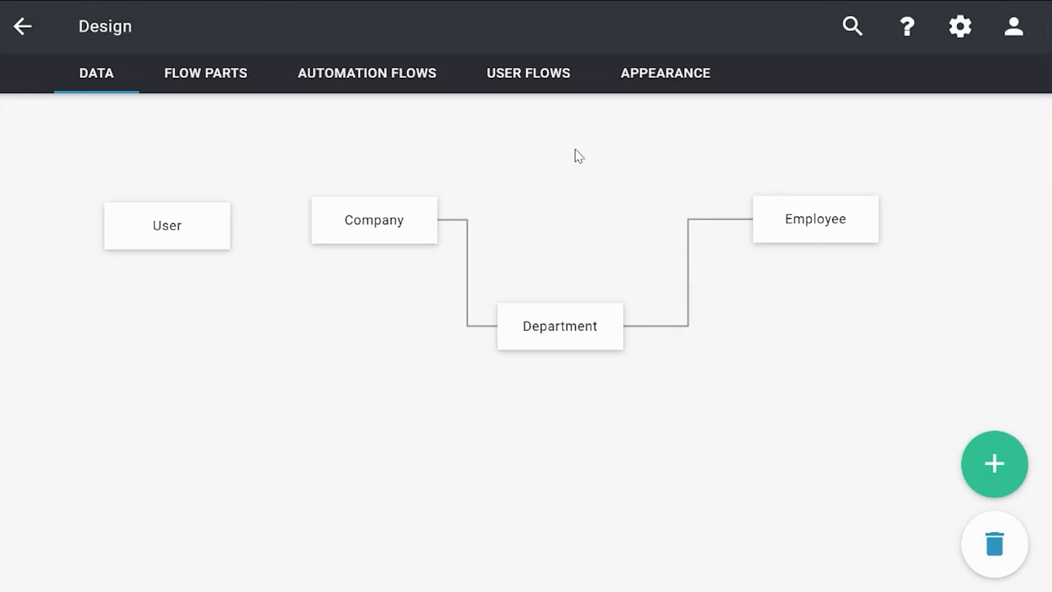
- Start a new user flow with the wizard, using the overview, add, edit and delete data type for Company
left_click(544, 91)
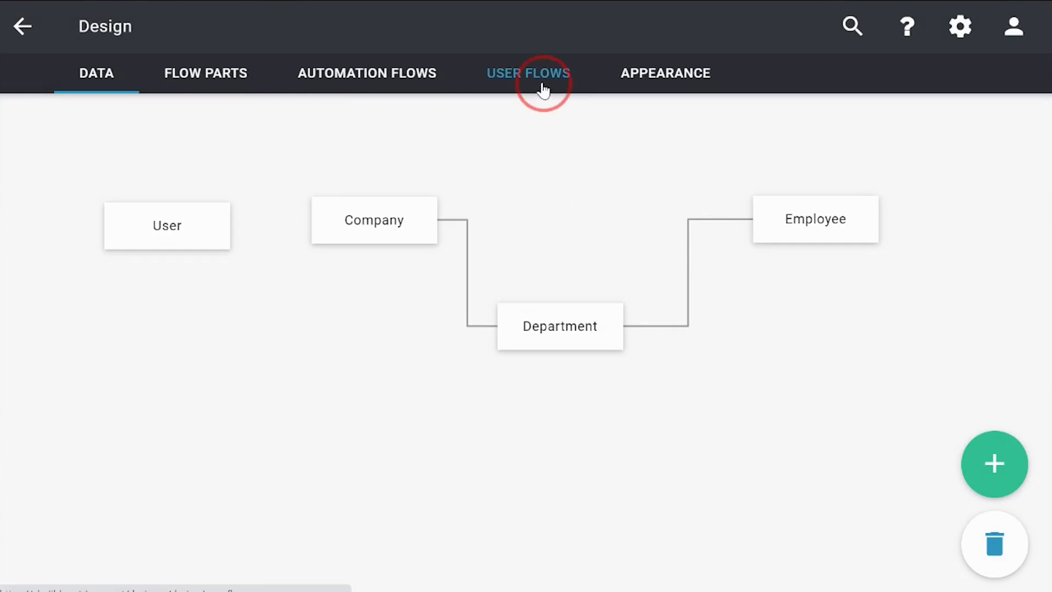
left_click(964, 545)
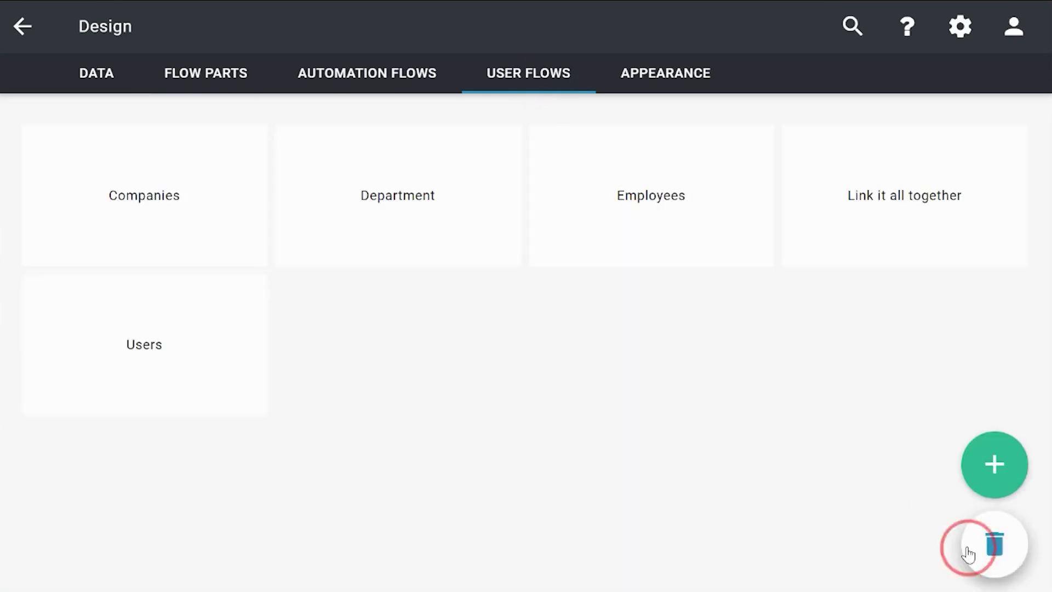
left_click(986, 551)
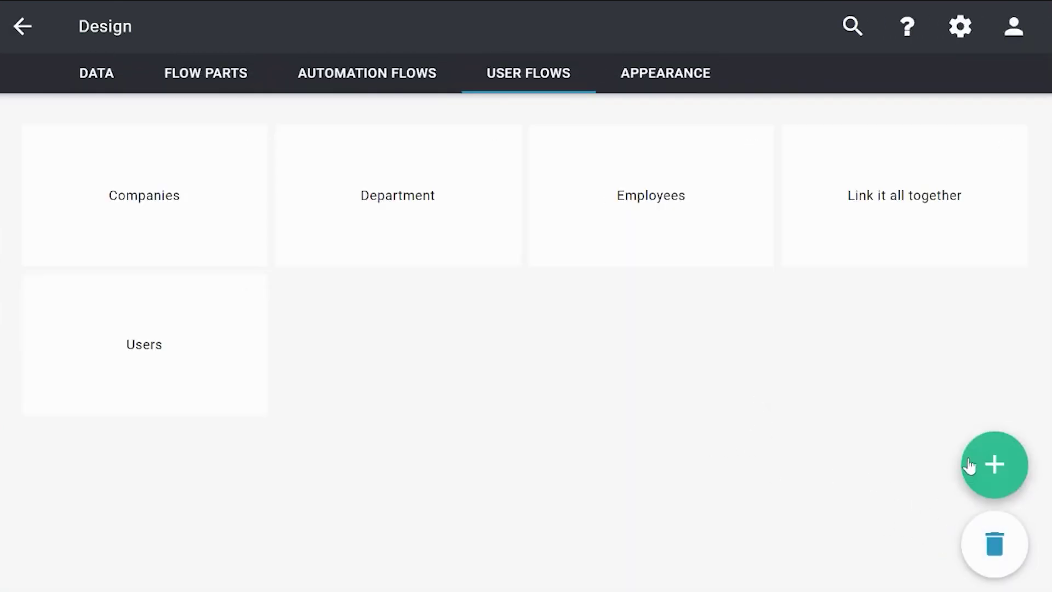
left_click(994, 469)
left_click(858, 405)
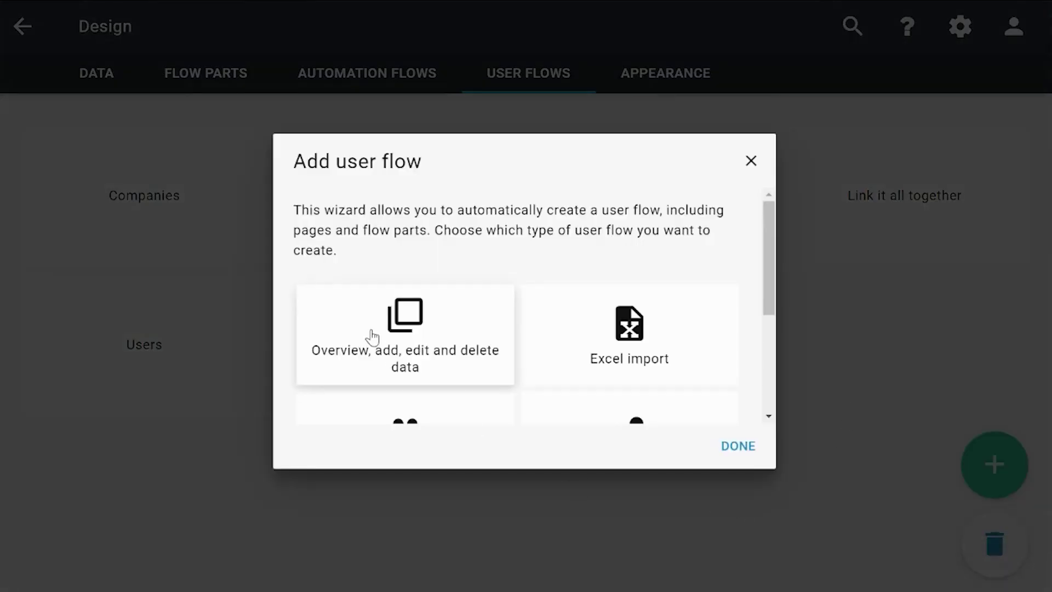
left_click(368, 335)
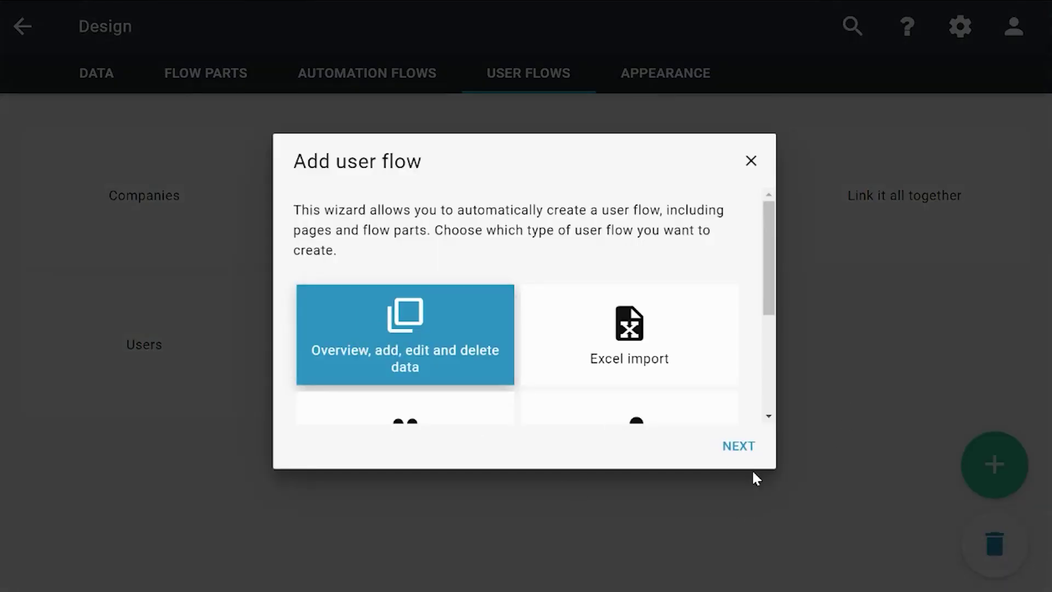
left_click(741, 453)
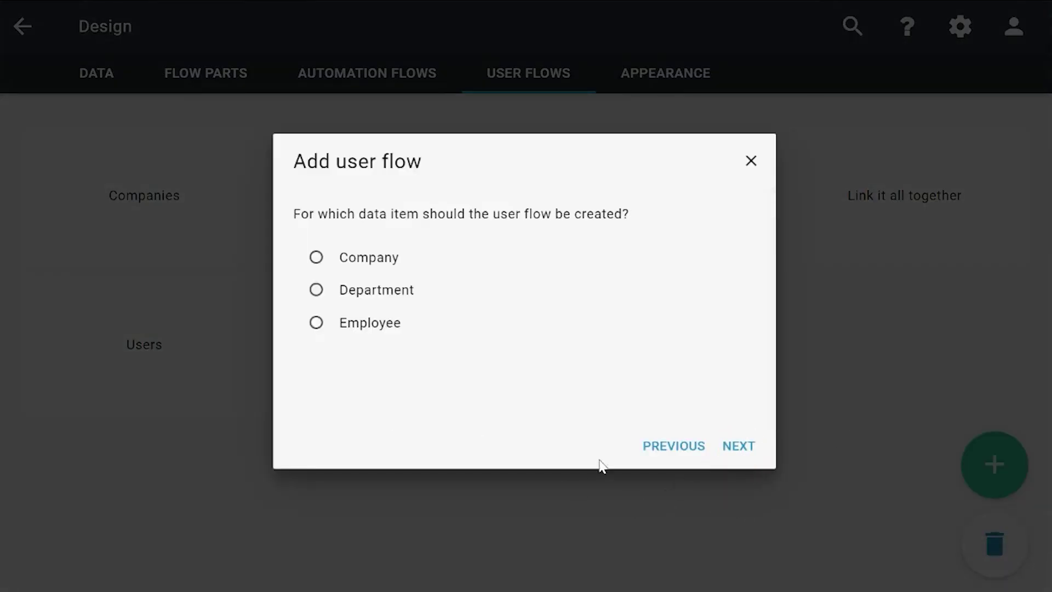
left_click(367, 269)
left_click(748, 452)
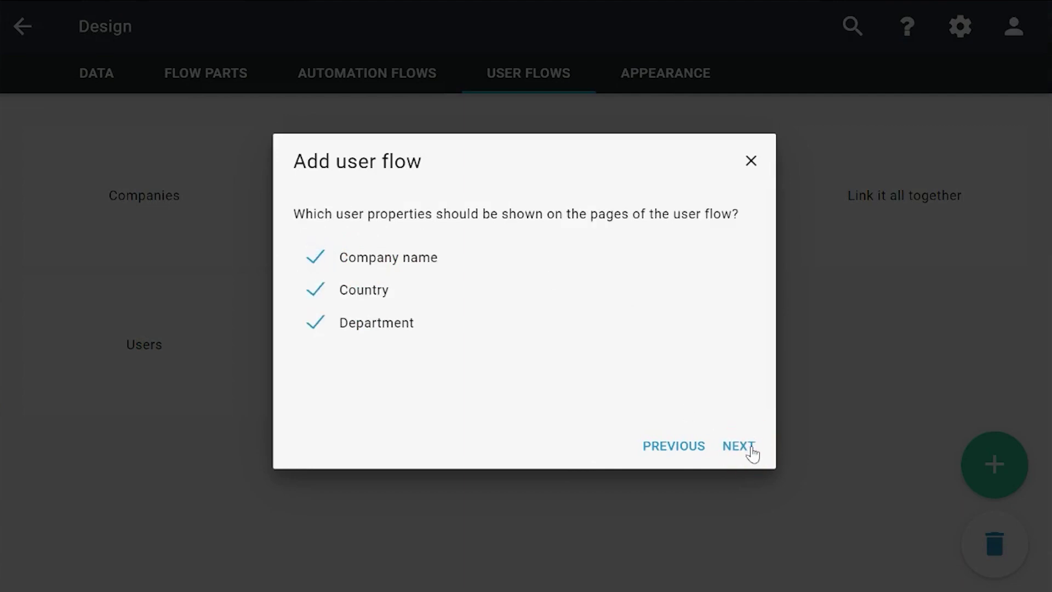
- Keep Company name, Country and Department shown on the flow's pages, and identify Department by Department name
left_click(745, 452)
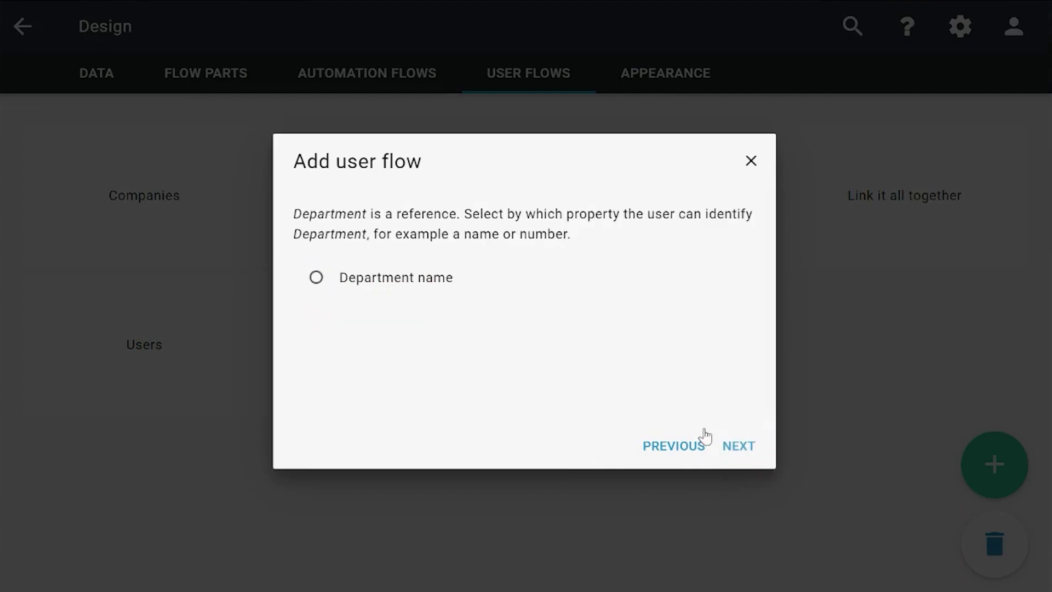
left_click(427, 290)
left_click(737, 447)
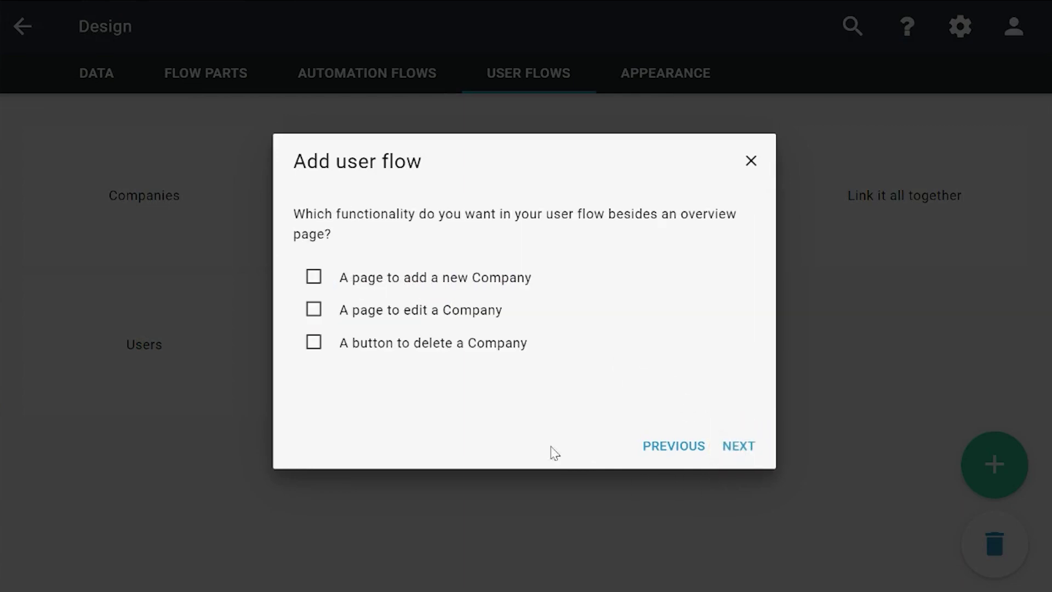
- Include a page to add a Company, a page to edit it and a delete button, and accept the property order
left_click(458, 277)
left_click(455, 310)
left_click(452, 344)
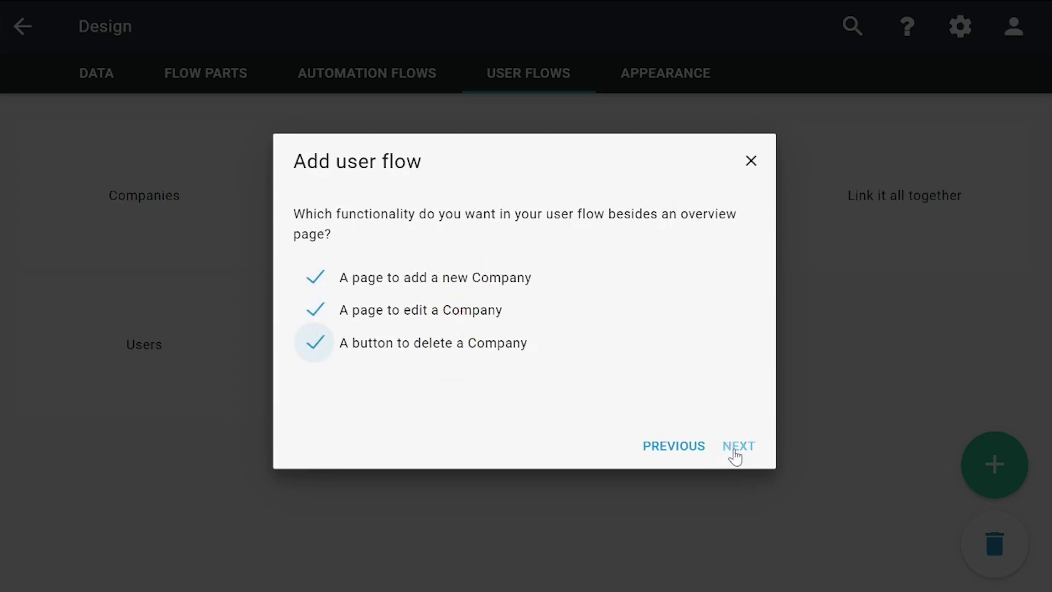
left_click(734, 450)
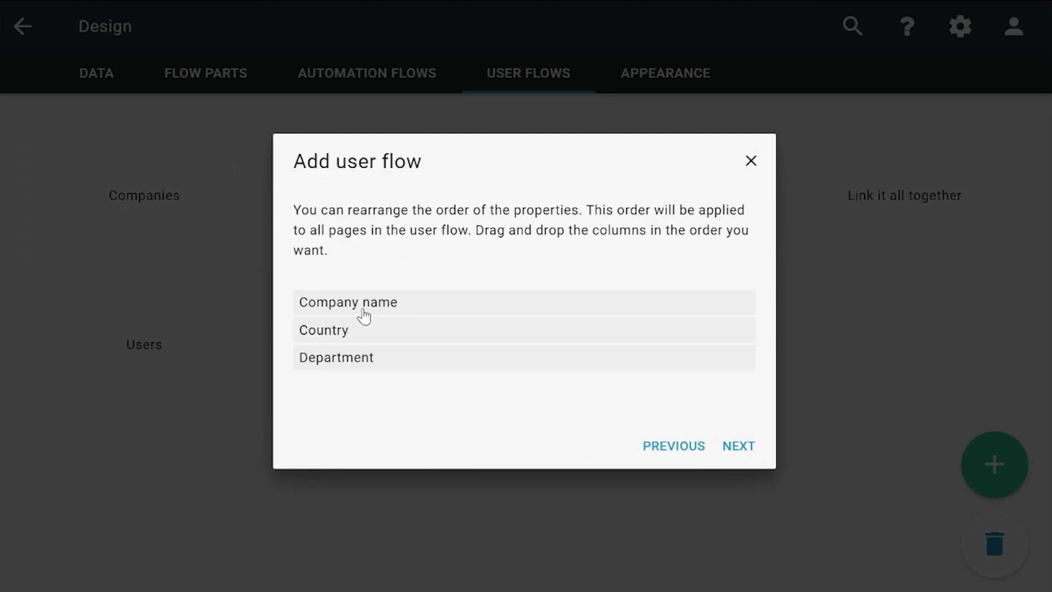
left_click_drag(351, 342, 376, 324)
left_click(740, 454)
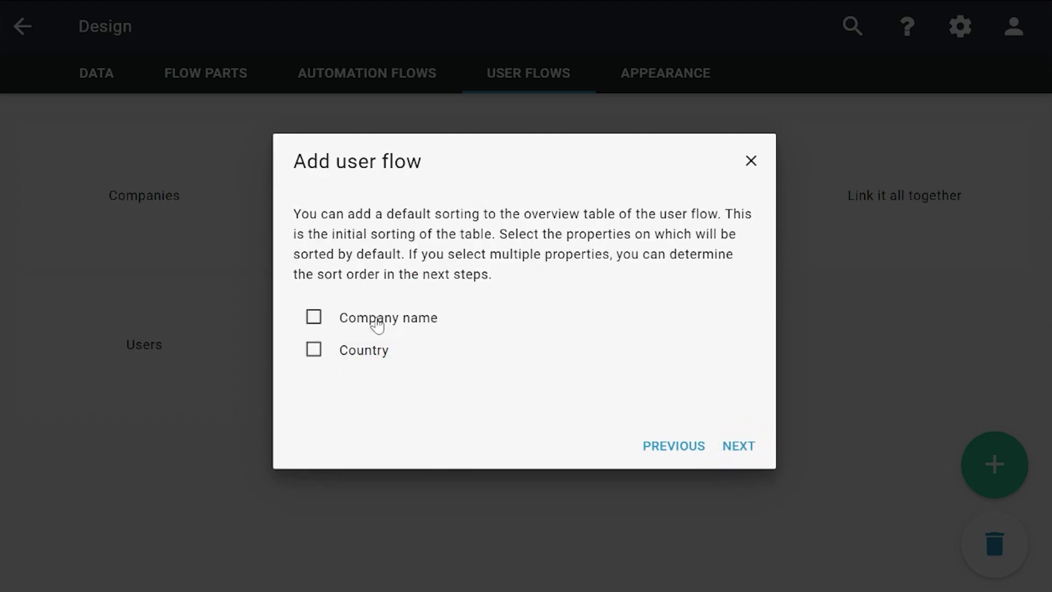
- Set the default sorting of the overview table to Company name
left_click(361, 318)
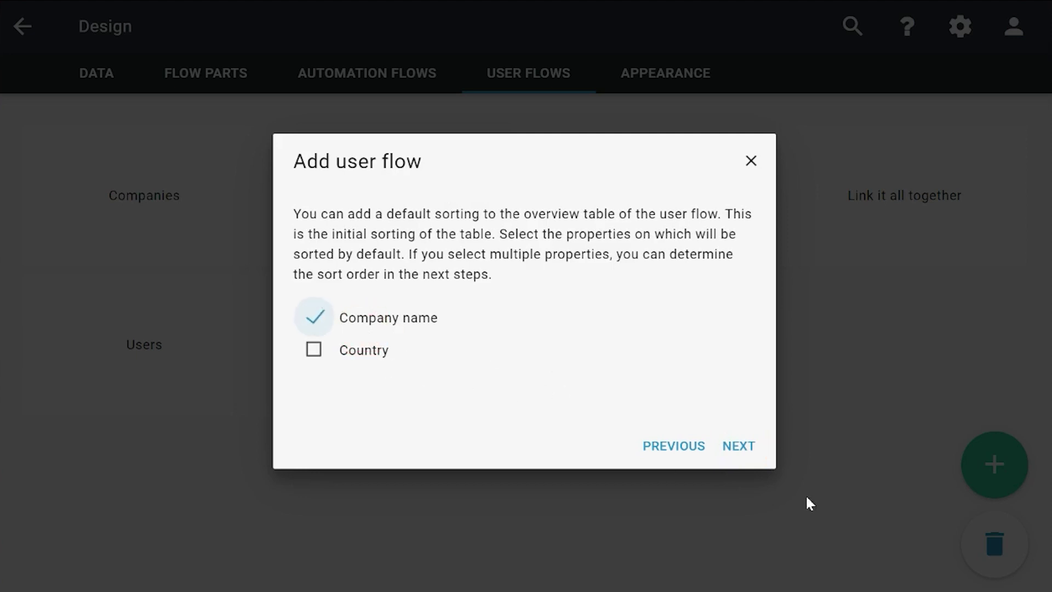
left_click(739, 447)
left_click(373, 290)
left_click(740, 448)
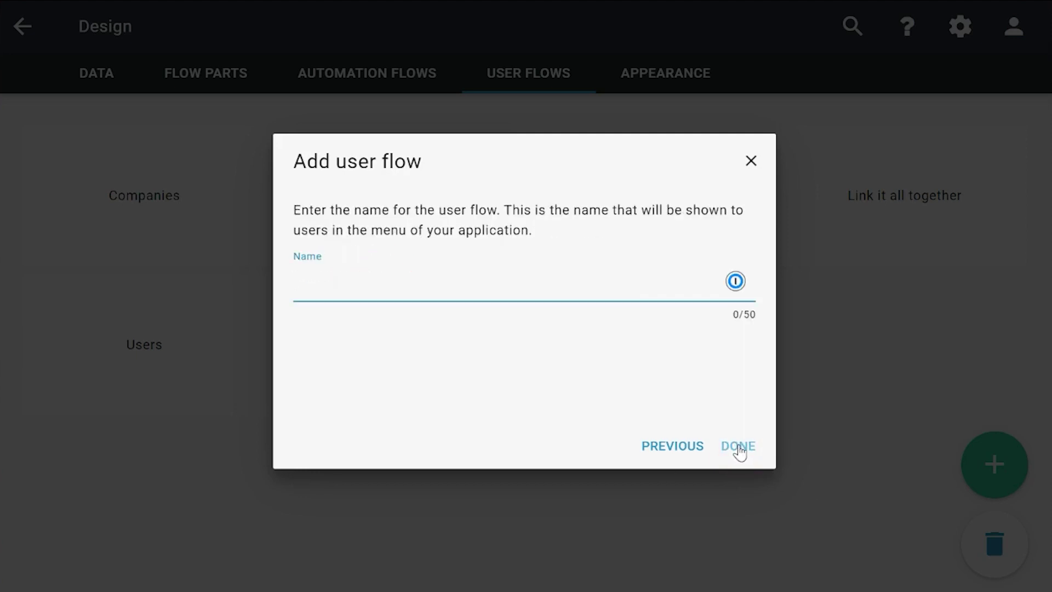
- Name the user flow Admin companies and finish creating it
type("Admin Campanies")
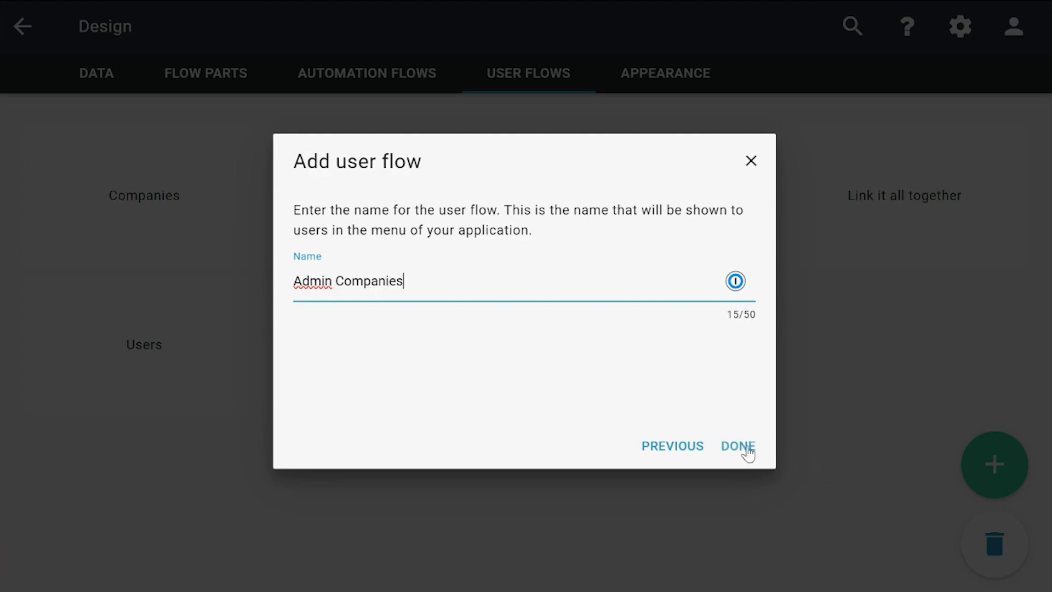
key("ctrl+a")
type("Adm")
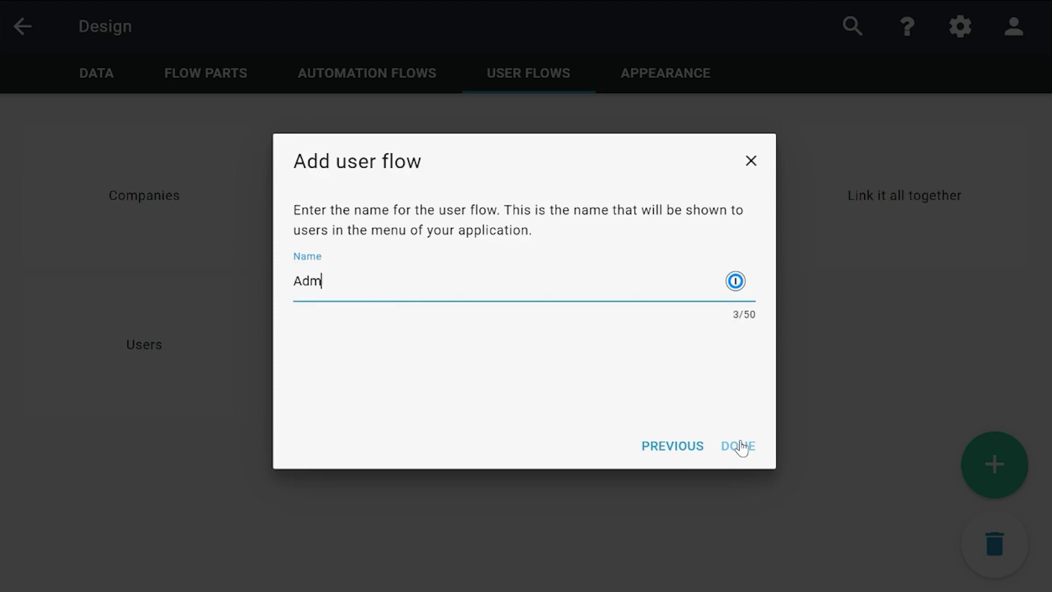
type("in companies")
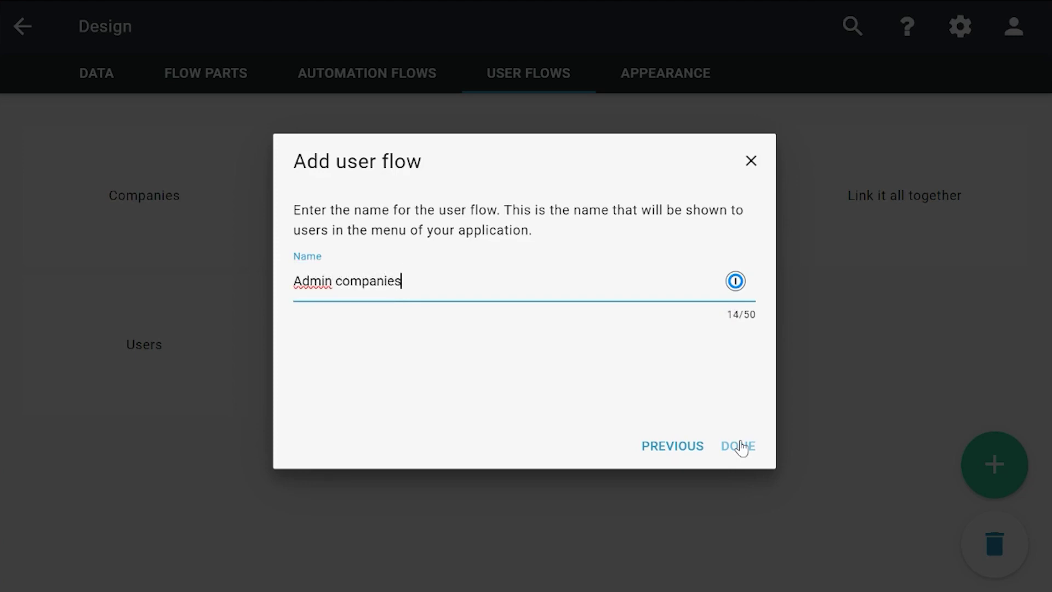
left_click(740, 446)
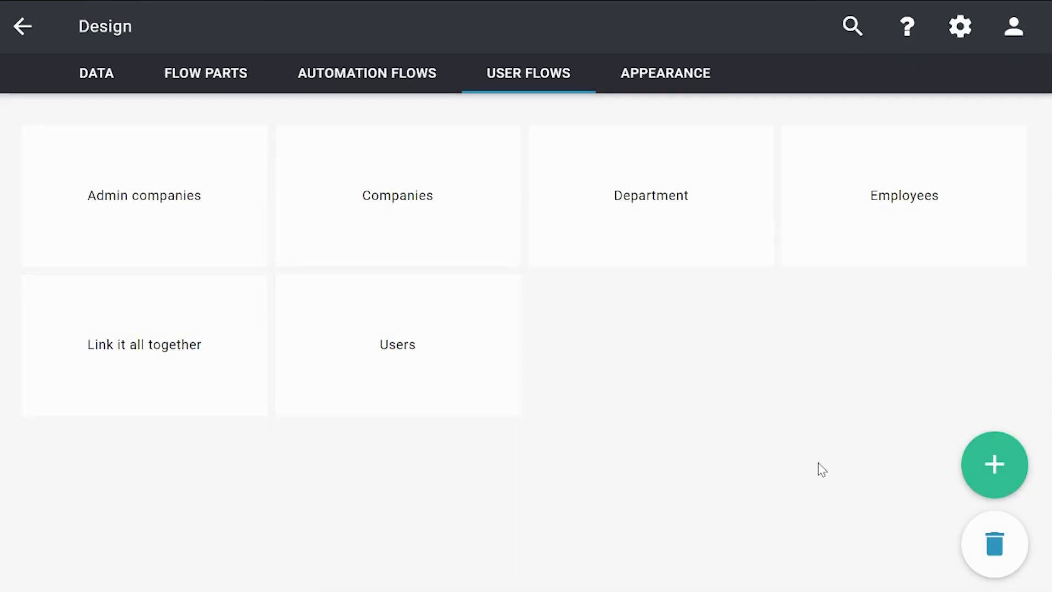
- Start another wizard user flow of the overview, add, edit and delete data type for Employee
left_click(991, 463)
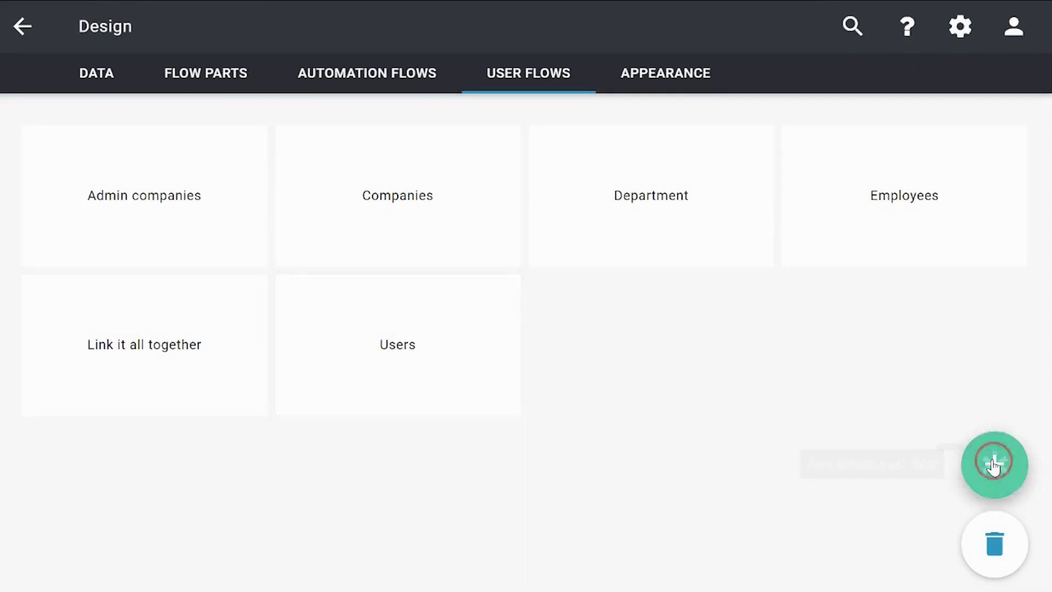
left_click(850, 402)
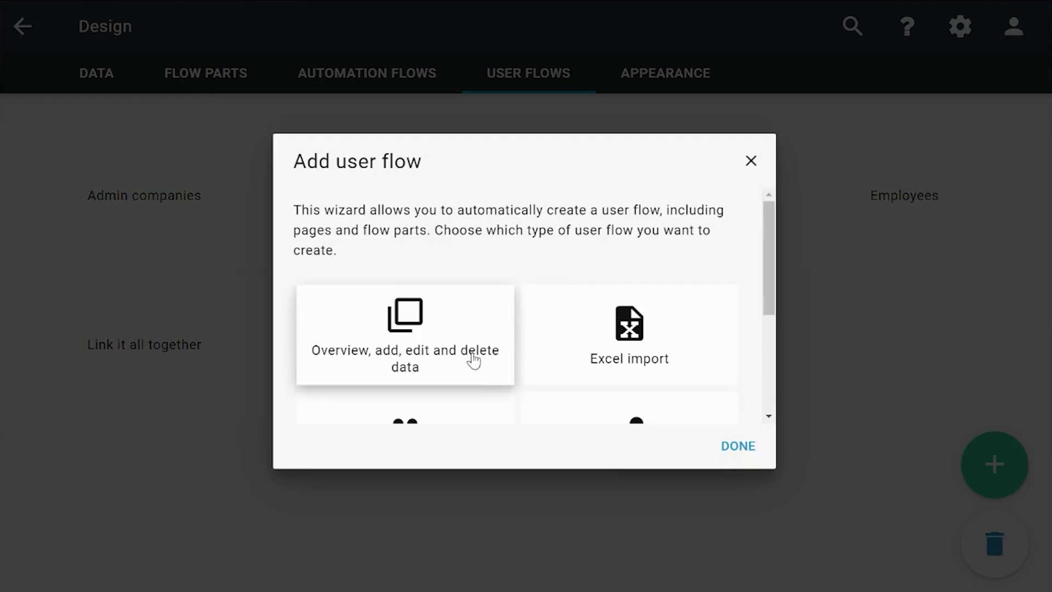
left_click(472, 360)
left_click(738, 446)
left_click(353, 325)
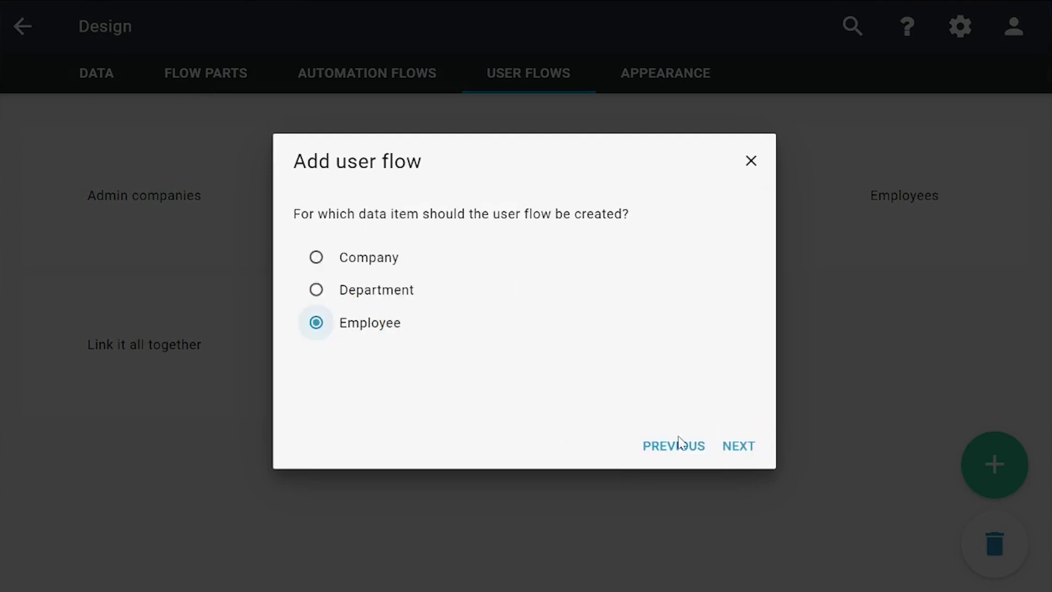
left_click(735, 452)
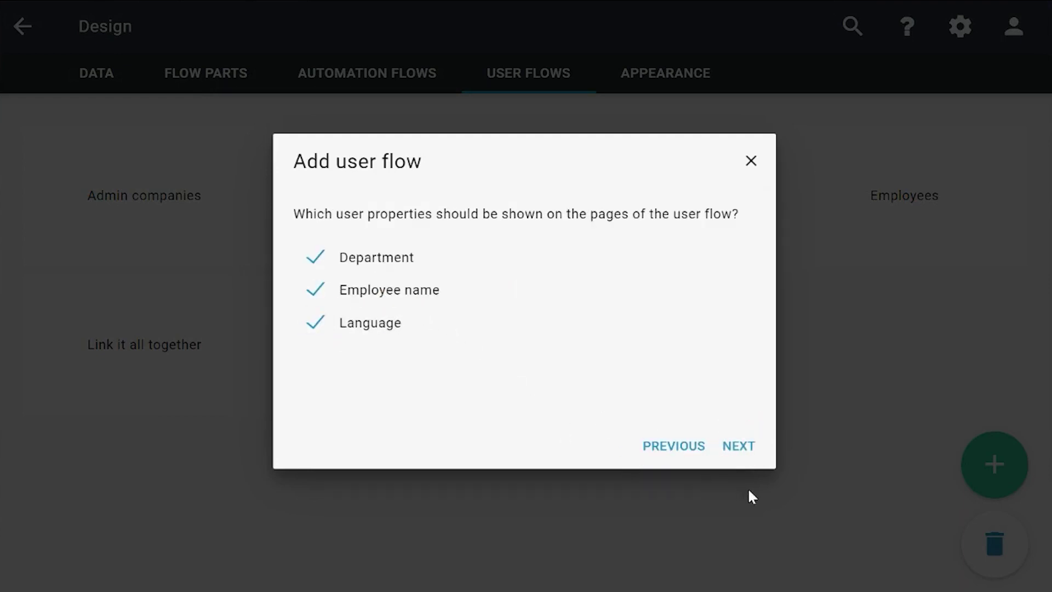
- Show Department, Employee name and Language on the flow's pages, and let users identify Department by Department name
left_click(731, 446)
left_click(341, 277)
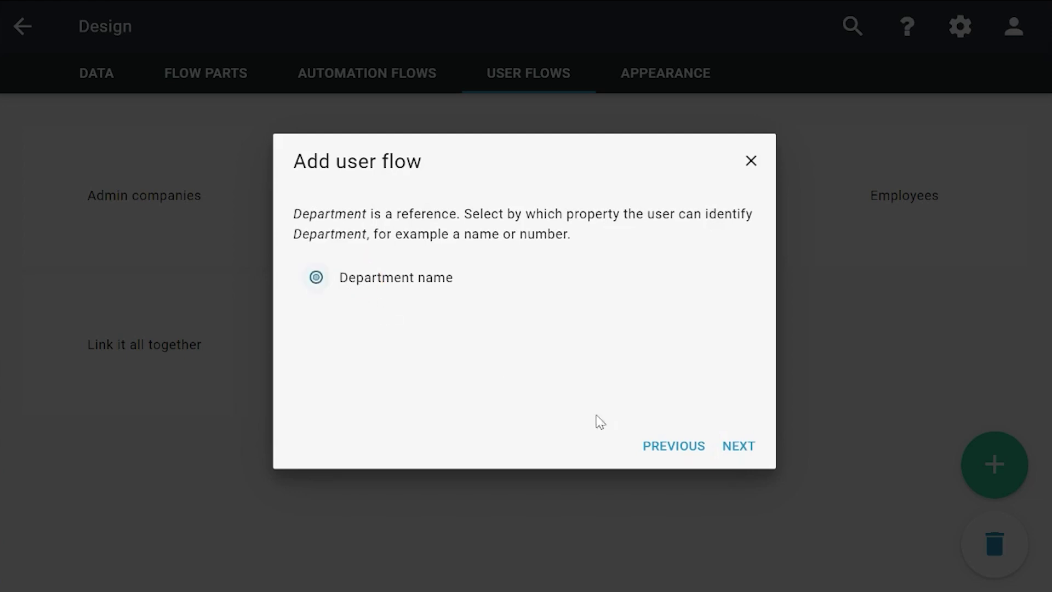
left_click(739, 446)
- Include a page to add an Employee, a page to edit it and a delete button, and accept the property order
left_click(408, 280)
left_click(411, 309)
left_click(405, 343)
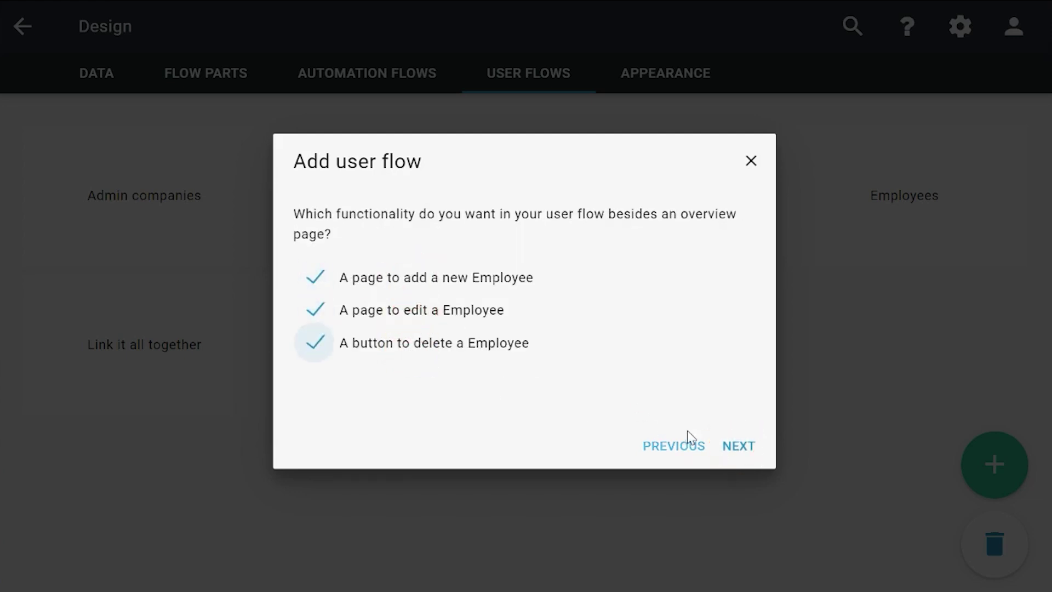
left_click(735, 444)
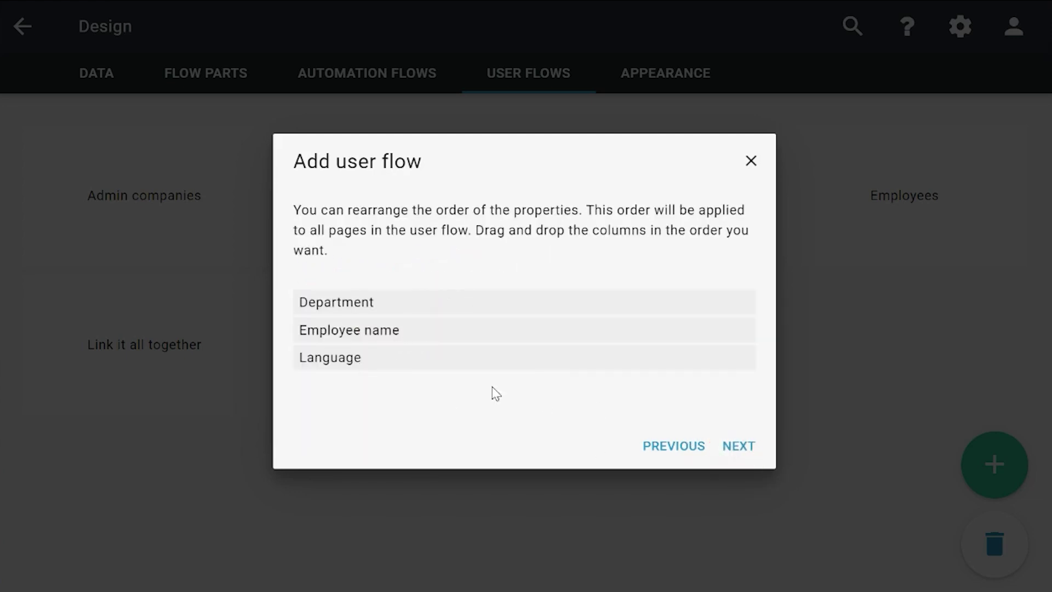
left_click(401, 311)
left_click(759, 450)
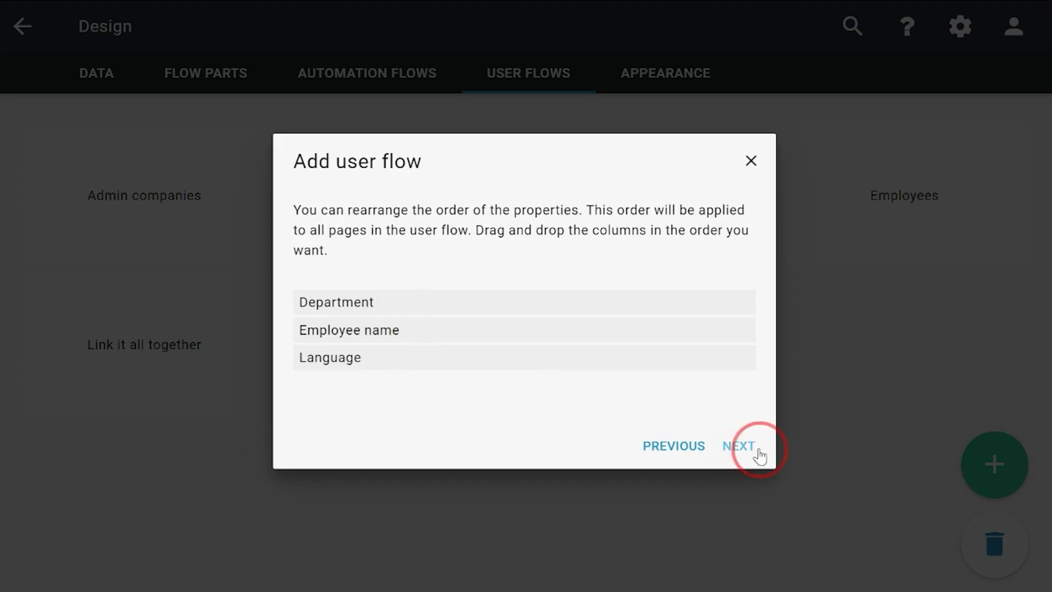
- Set the default sorting of the overview table to Department and Employee name, both smallest to largest
left_click(363, 327)
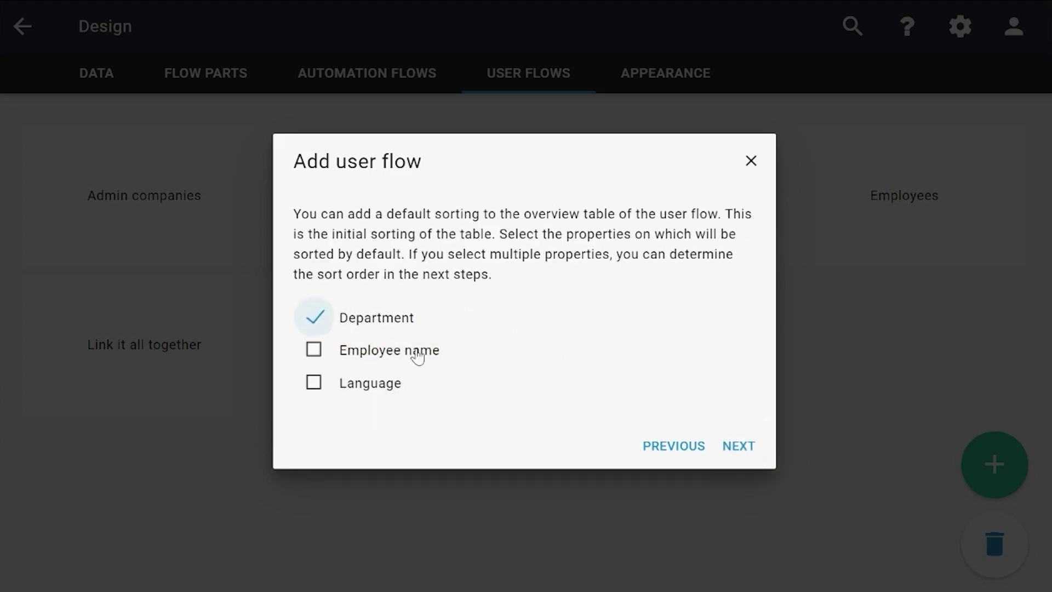
left_click(395, 345)
left_click(744, 444)
left_click(361, 281)
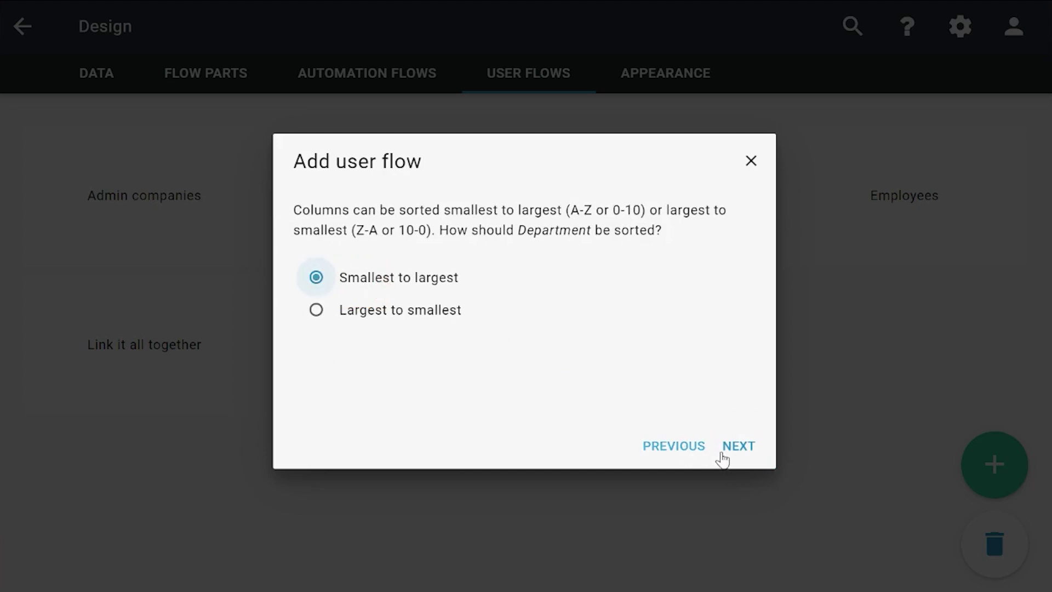
left_click(740, 446)
left_click(380, 276)
left_click(737, 453)
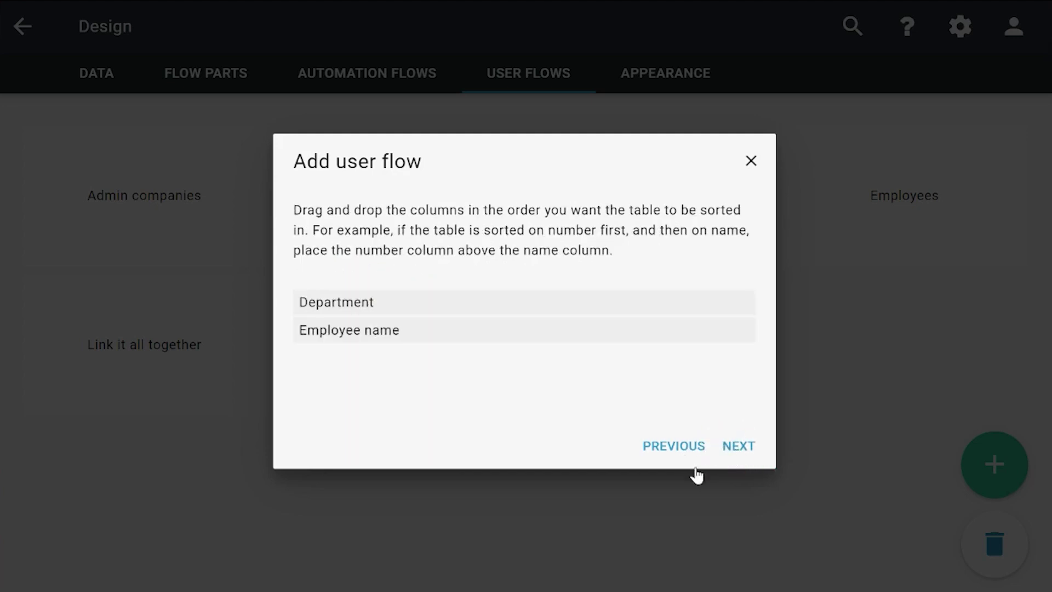
- Accept the sort order with Department first, name the user flow Admin employee and finish creating it
left_click(741, 454)
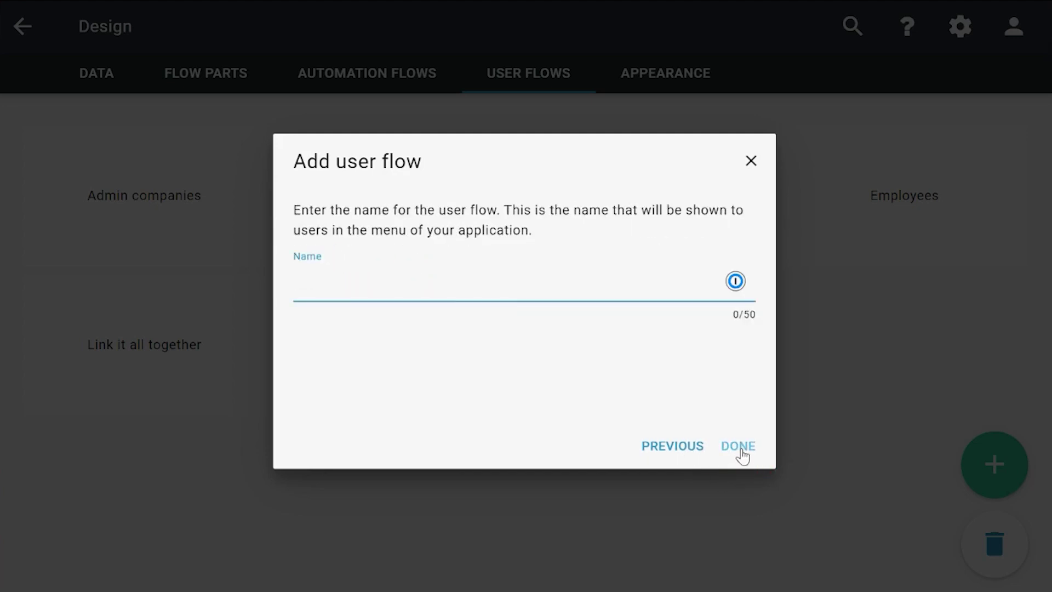
type("Admin employee")
left_click(740, 453)
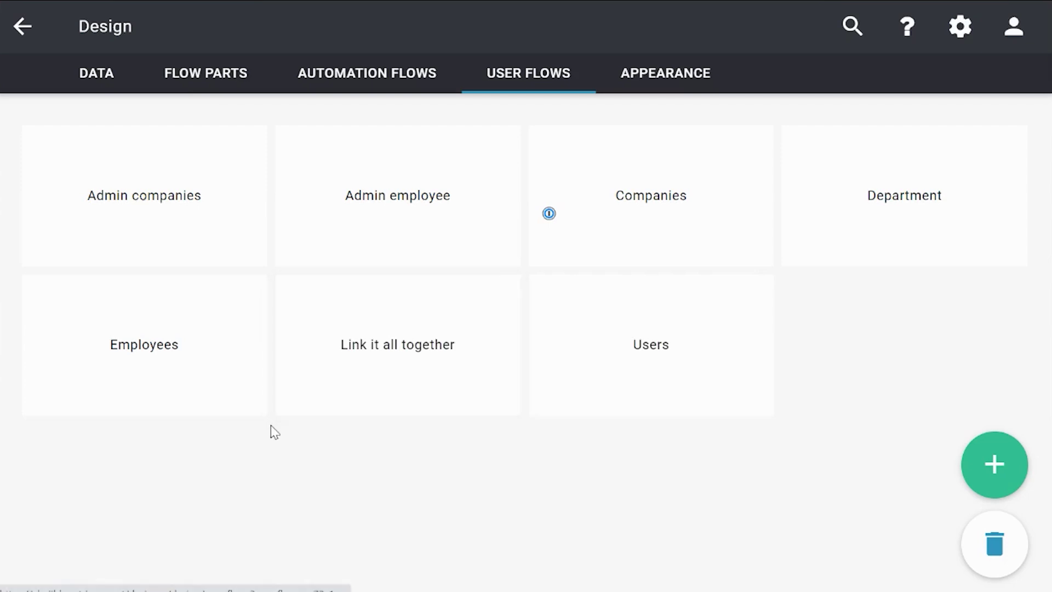
- Open the Add Company page of the Admin companies user flow
left_click(163, 198)
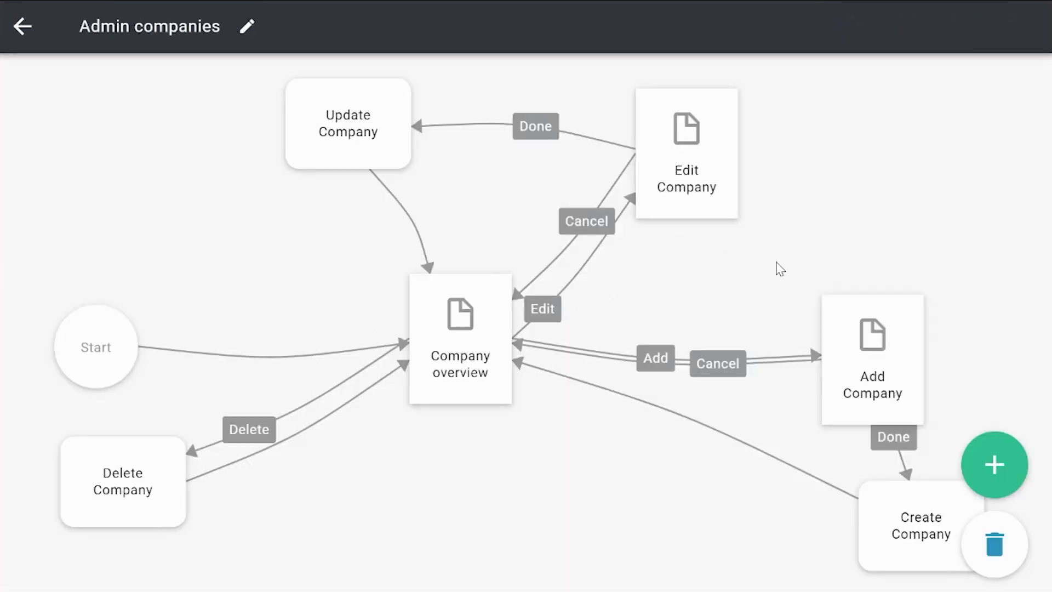
left_click_drag(781, 269, 719, 263)
left_click_drag(531, 517, 496, 472)
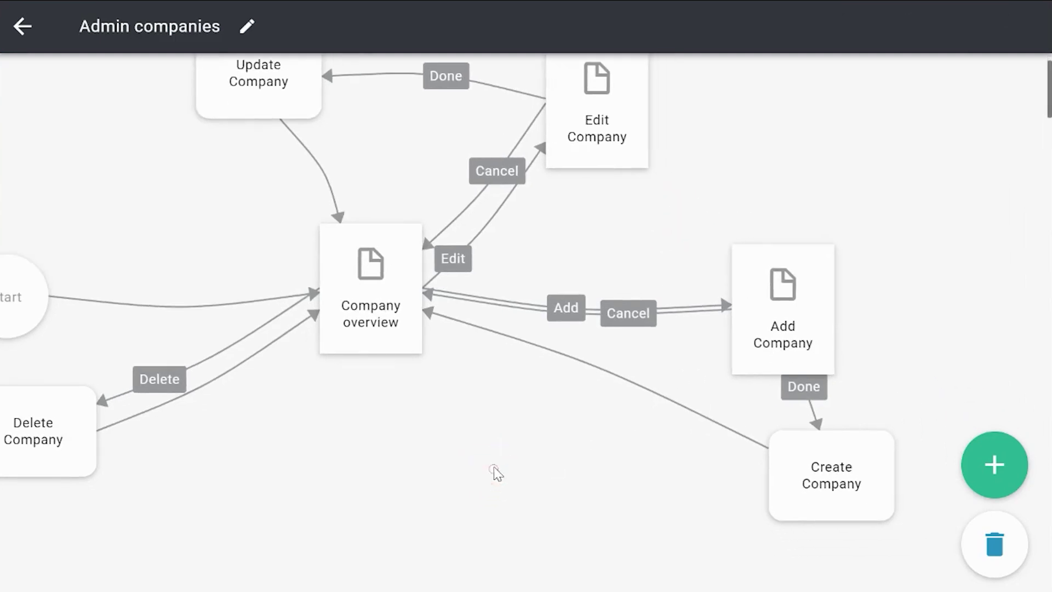
left_click(790, 346)
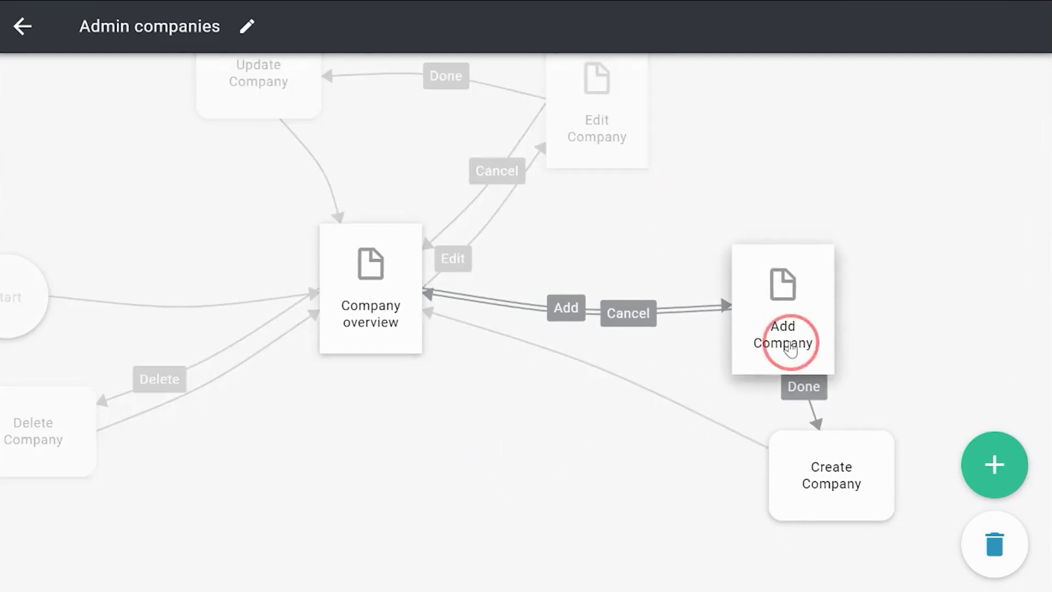
left_click(790, 346)
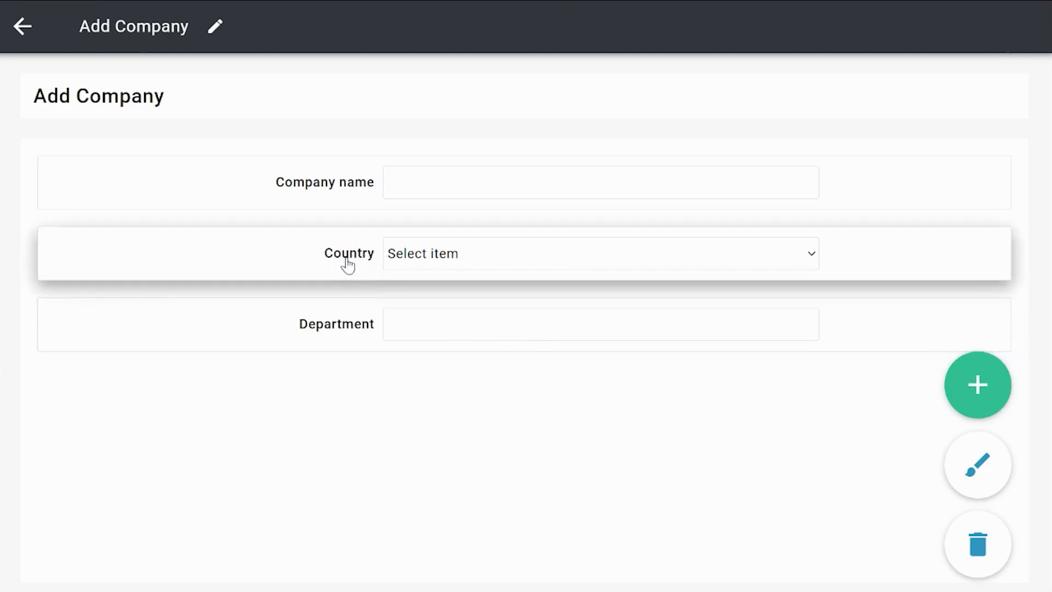
- Edit the Country form field so that users can select only certain items from its pick list
left_click(408, 257)
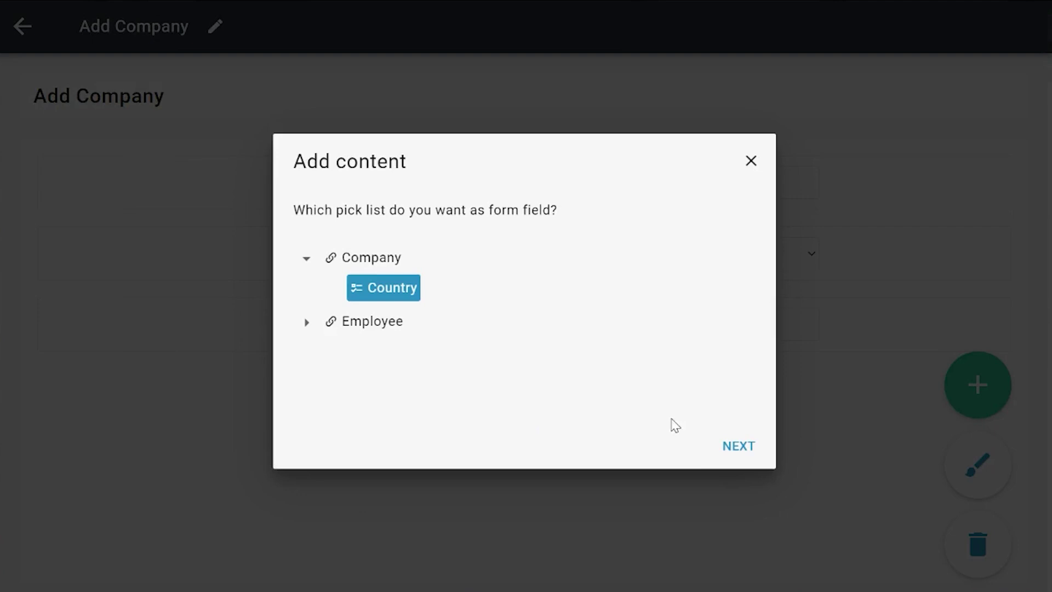
left_click(734, 445)
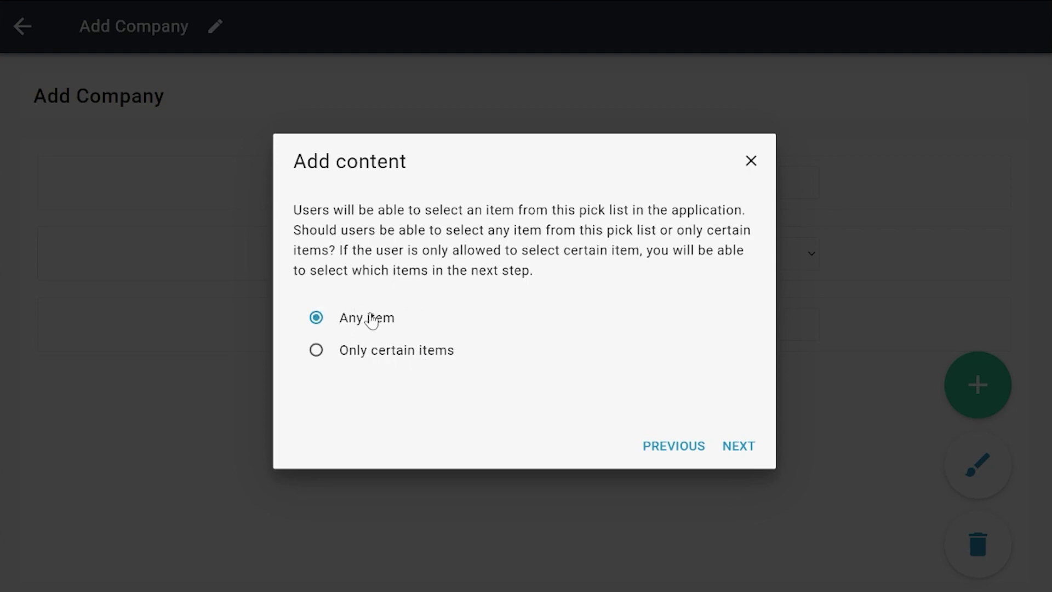
left_click(394, 353)
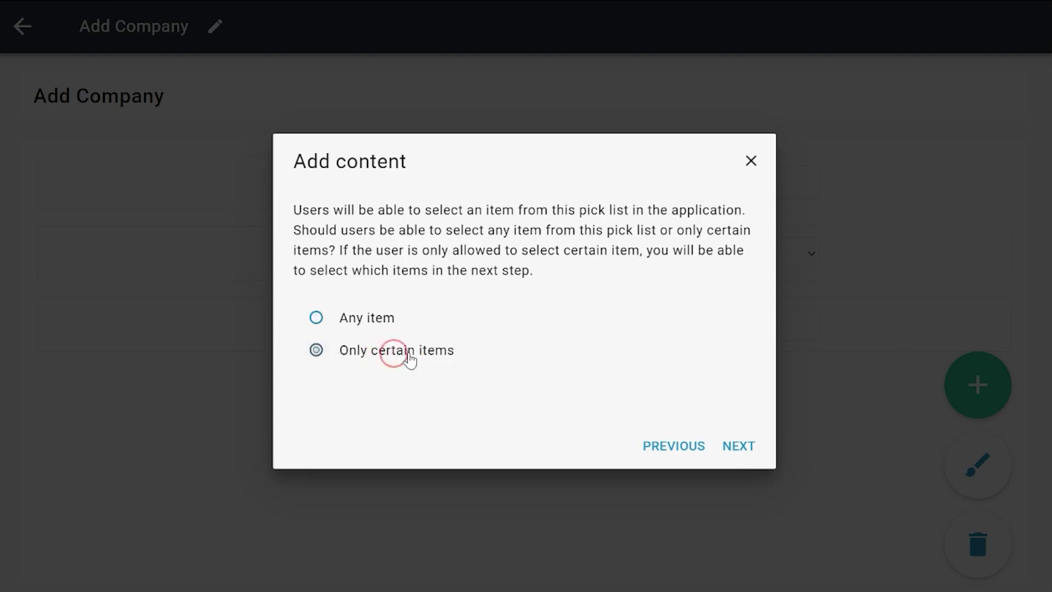
left_click(744, 461)
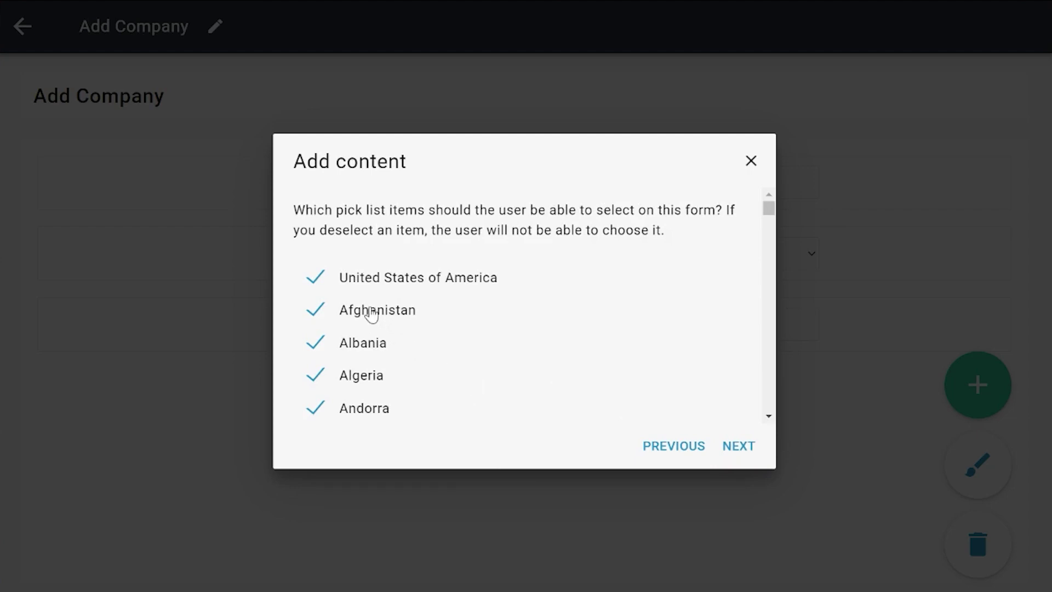
- Exclude Afghanistan, Albania and Algeria from the countries that can be selected on the form
left_click(367, 321)
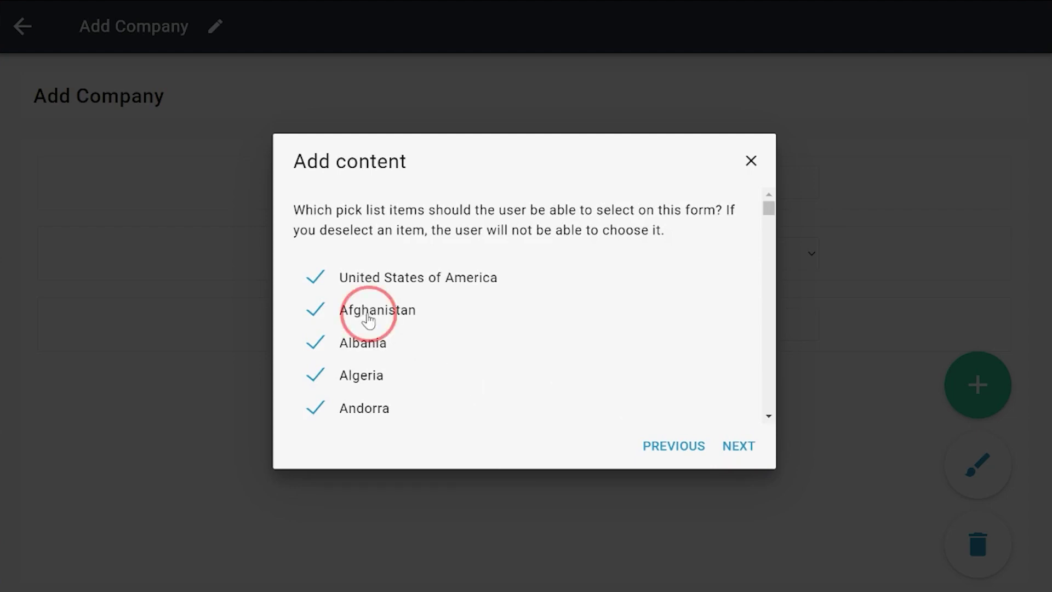
left_click(369, 348)
scroll(375, 329, "down", 2)
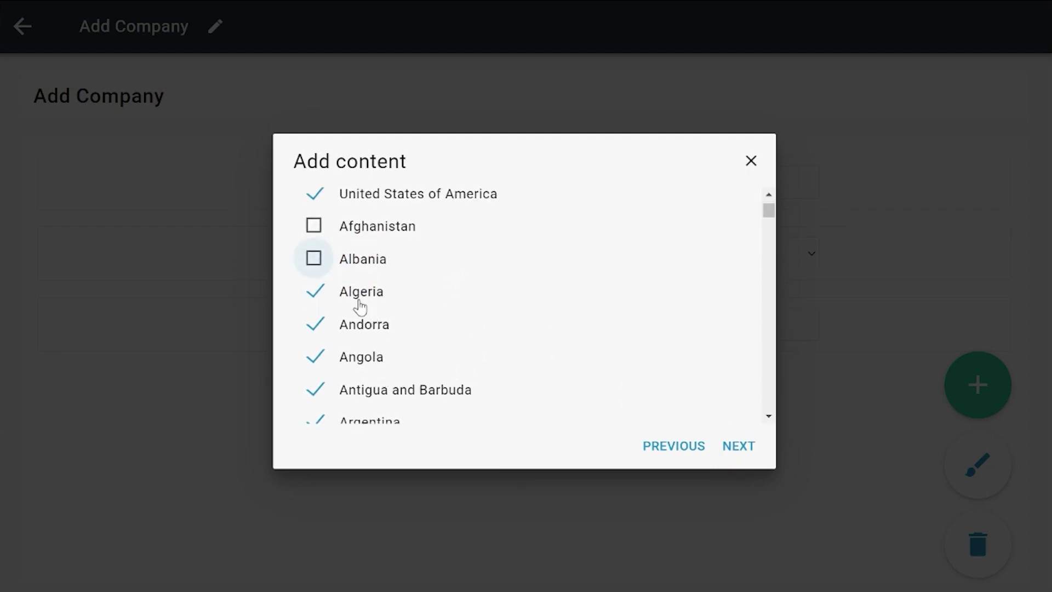
left_click(360, 299)
left_click(744, 451)
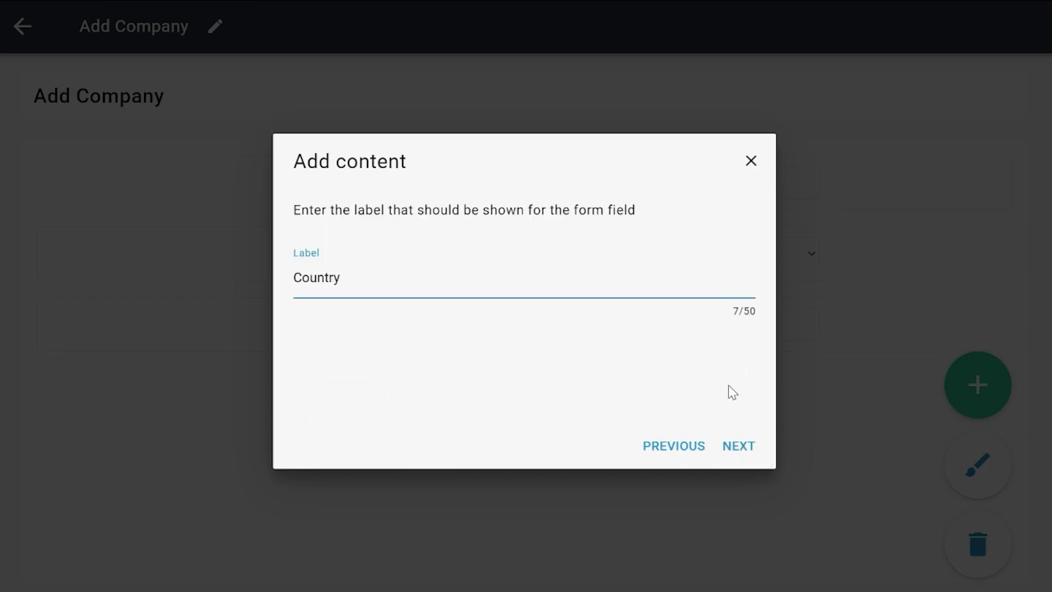
- Keep the label Country with no help text, no prefill and no validation rule, and finish editing the field
left_click(739, 448)
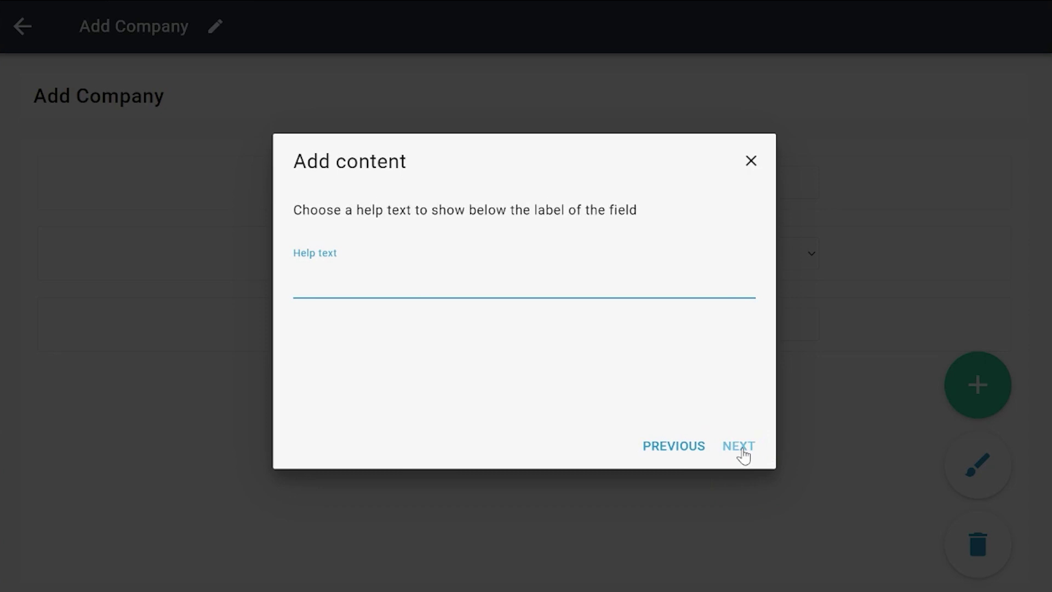
left_click(742, 449)
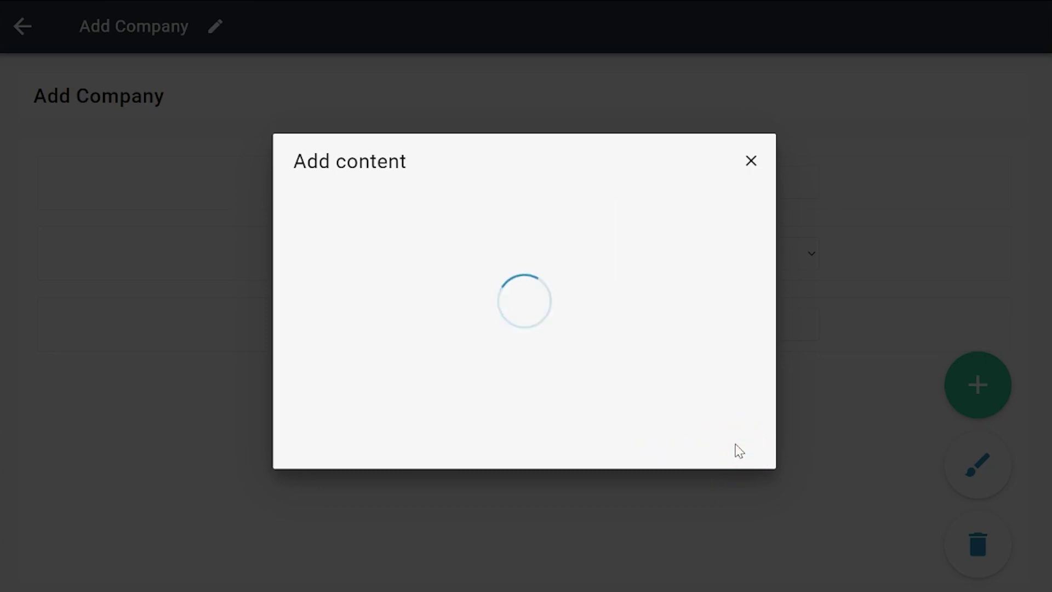
left_click(734, 449)
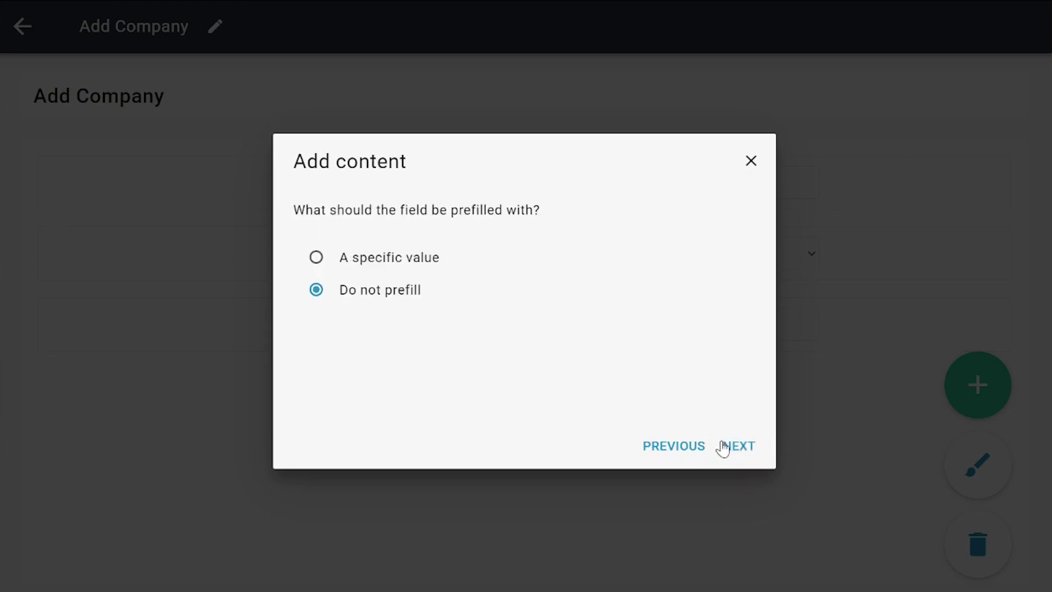
left_click(752, 450)
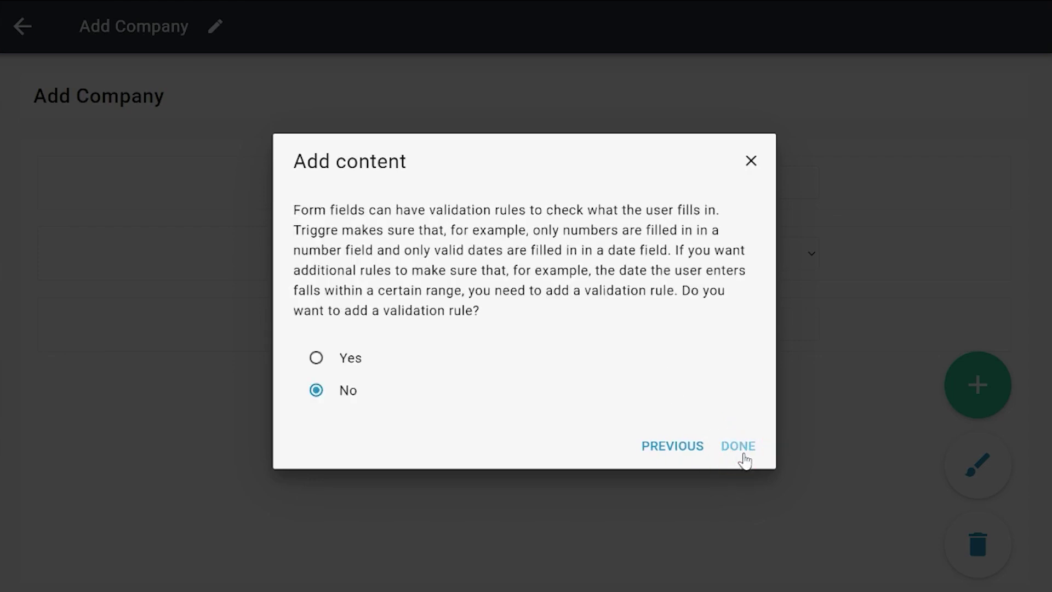
left_click(741, 454)
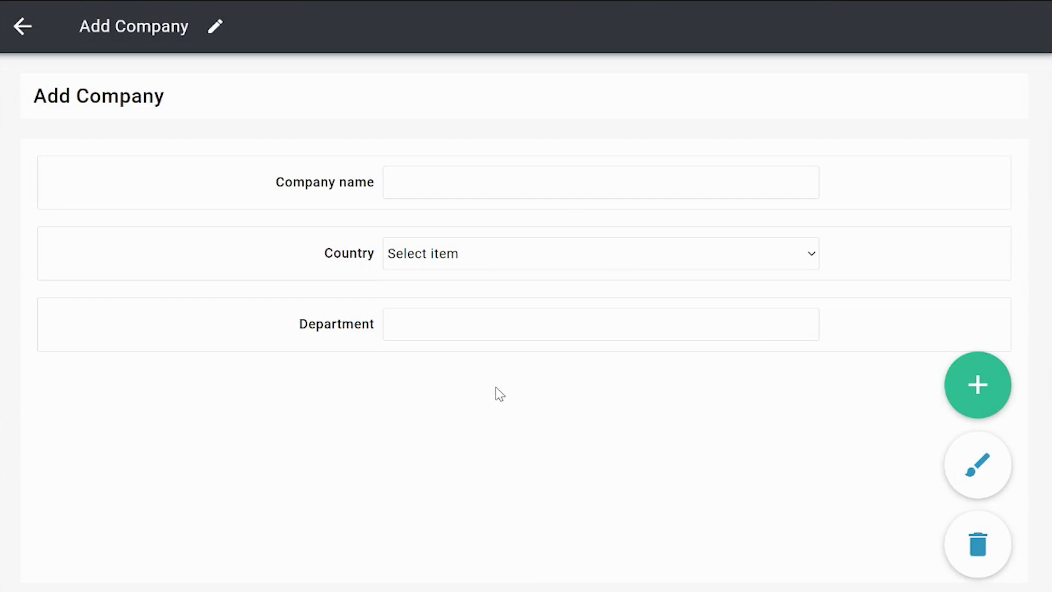
- Return to the user flows and open the Add Employee page of the Admin employee flow
left_click(20, 29)
left_click(26, 21)
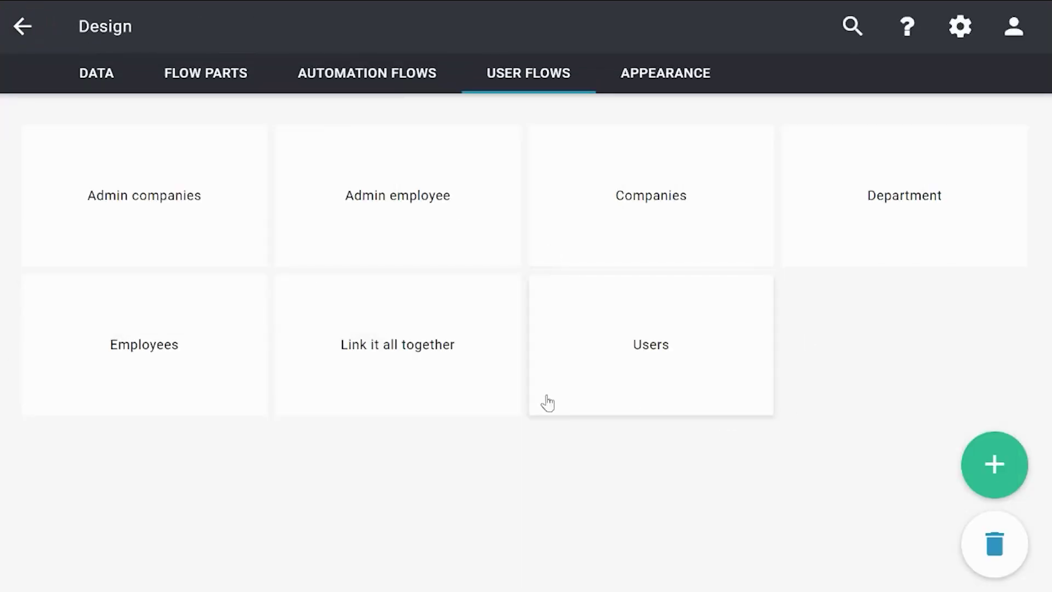
left_click(302, 239)
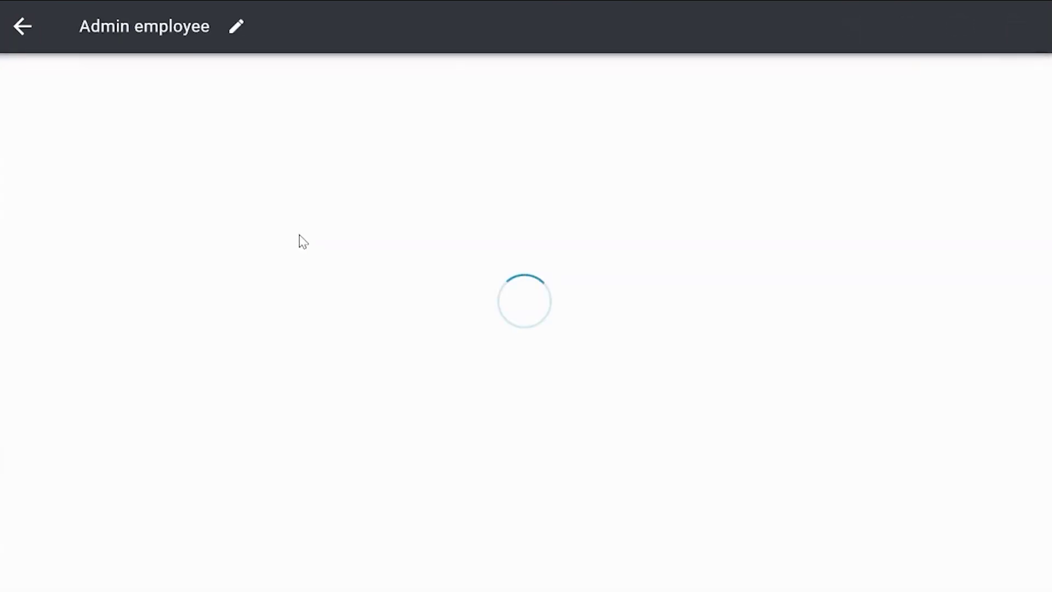
left_click(850, 395)
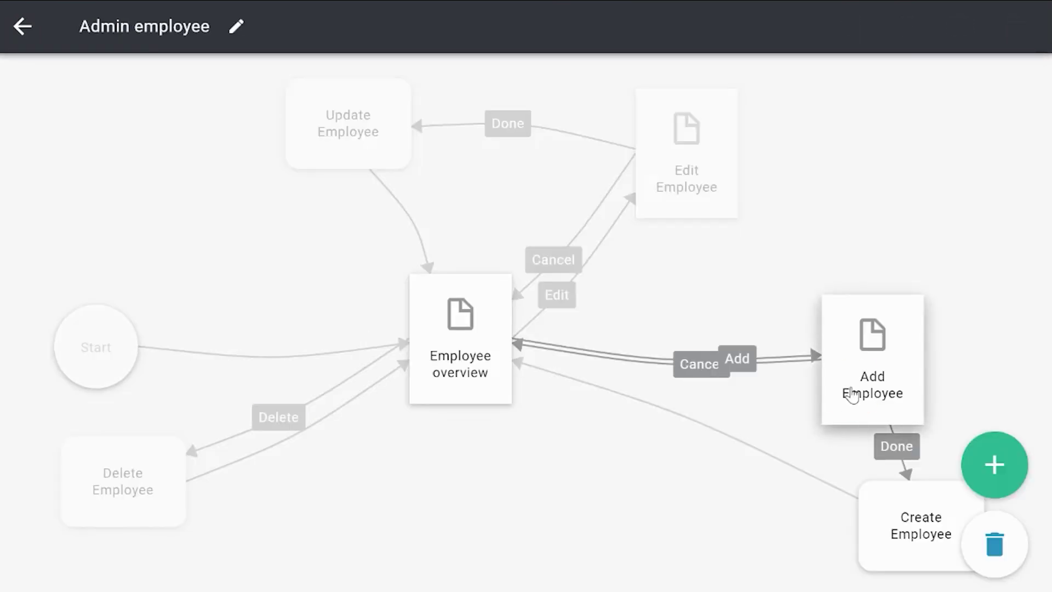
- Edit the Language form field so that users can select only certain items from its pick list
left_click(395, 323)
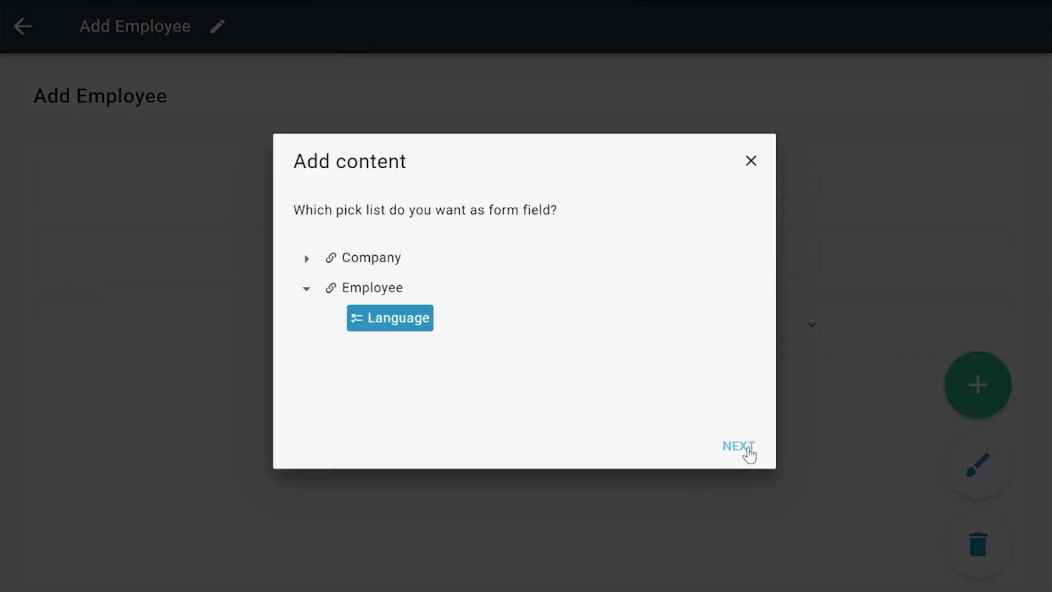
left_click(743, 447)
left_click(399, 345)
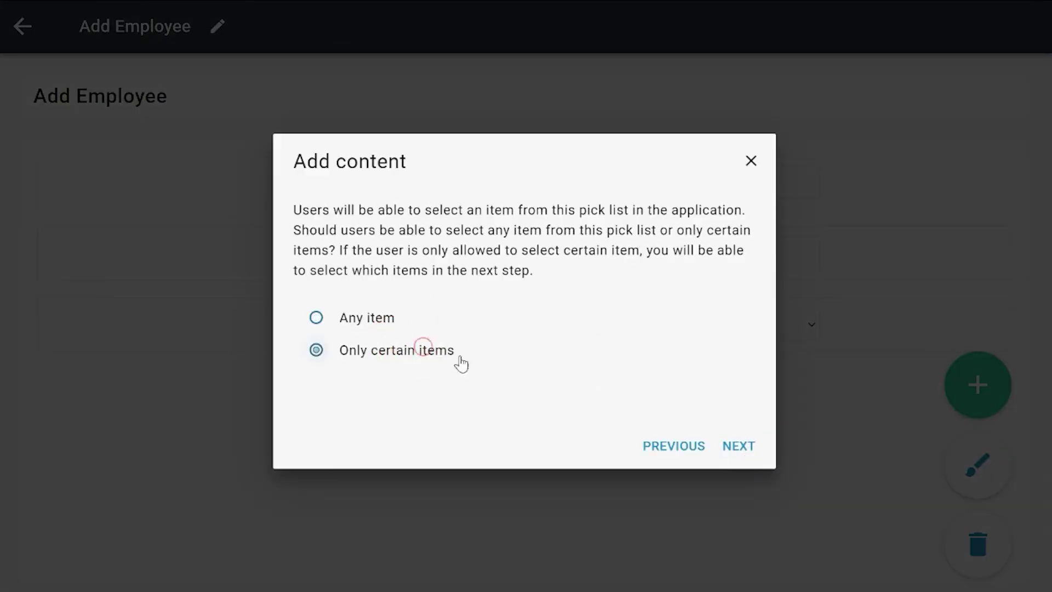
left_click(741, 444)
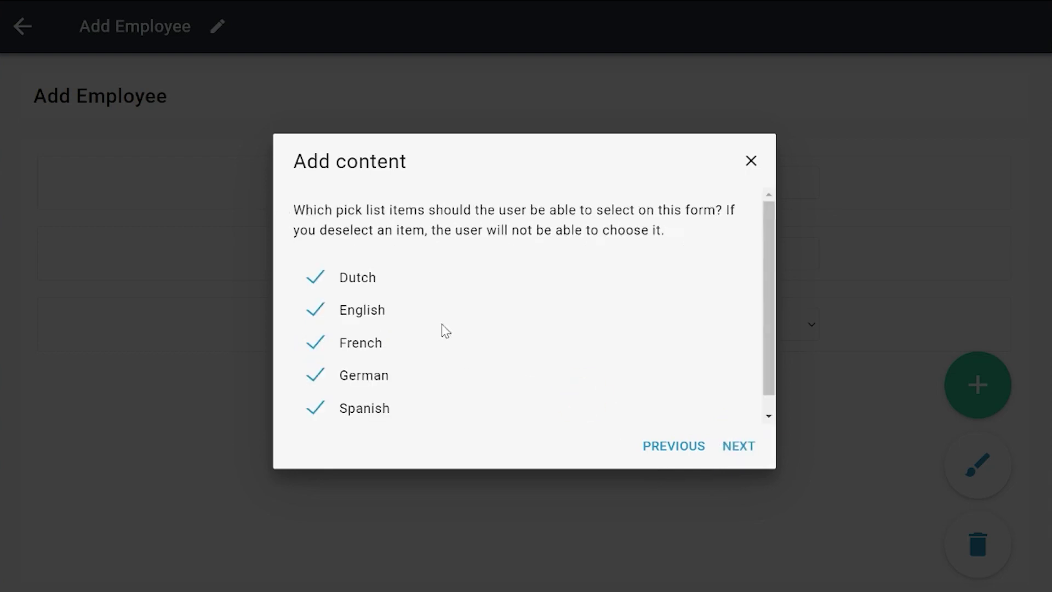
- Leave only English selectable on the form by excluding Dutch, French, German and Spanish
left_click(356, 312)
left_click(355, 318)
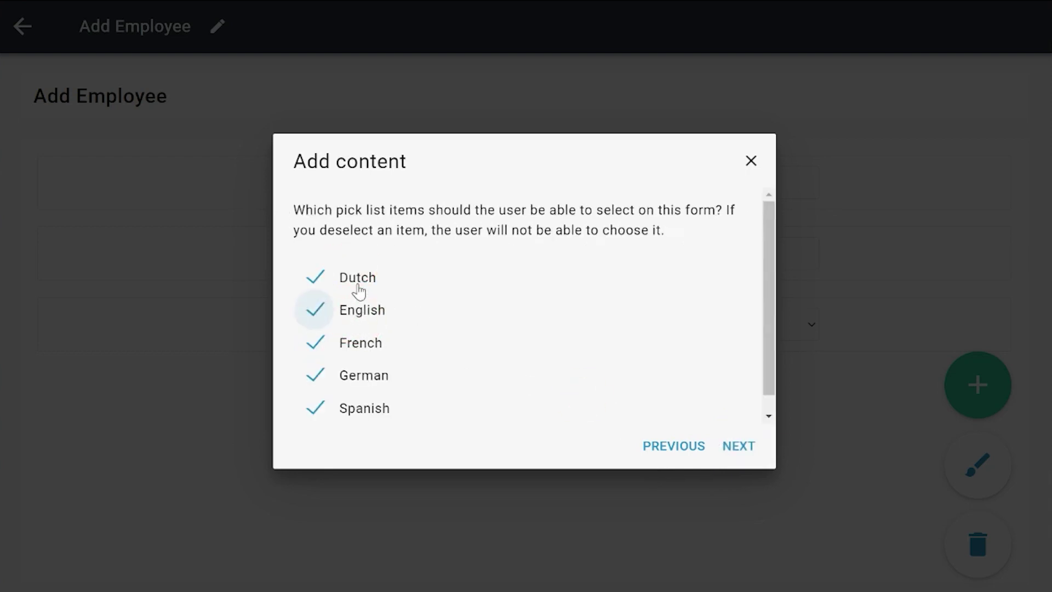
left_click(357, 278)
left_click(362, 342)
left_click(363, 376)
left_click(363, 409)
scroll(526, 428, "down", 1)
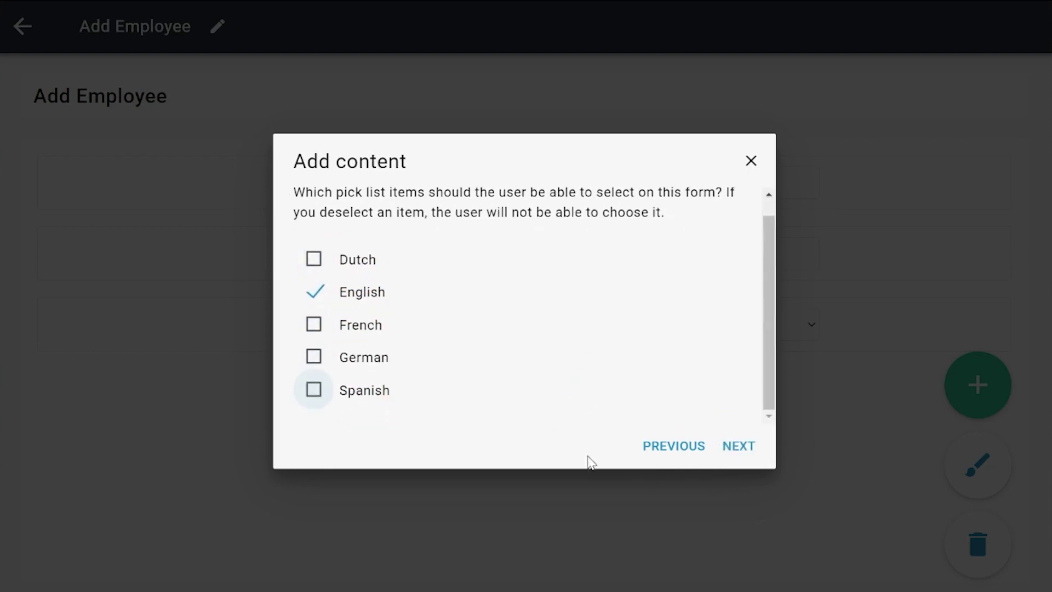
left_click(744, 446)
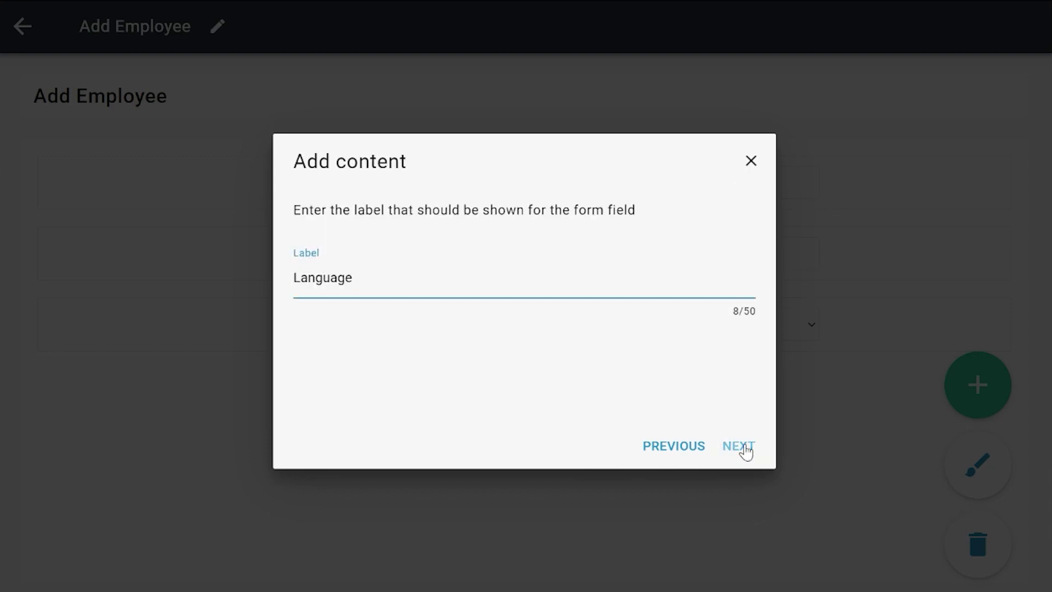
- Keep the label Language, leave the field optional with no prefill, and finish editing the form field
left_click(740, 446)
left_click(740, 446)
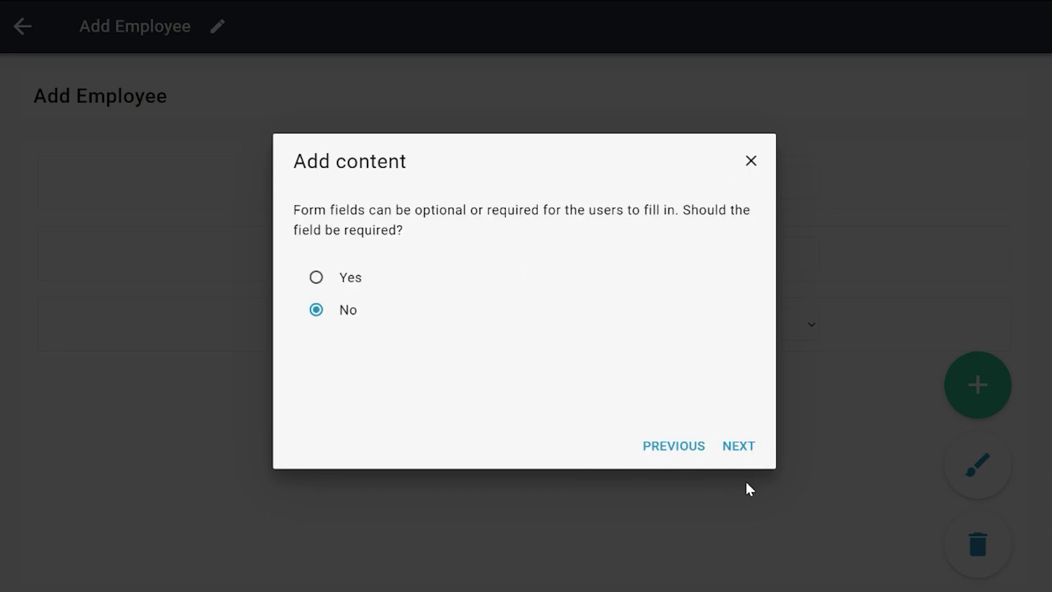
left_click(741, 446)
left_click(741, 448)
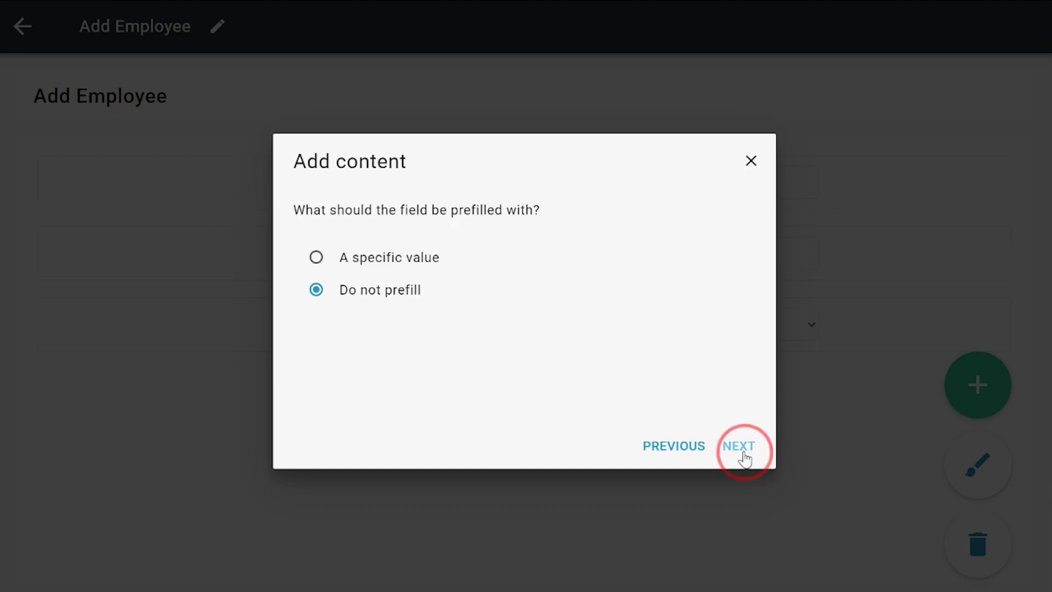
left_click(743, 452)
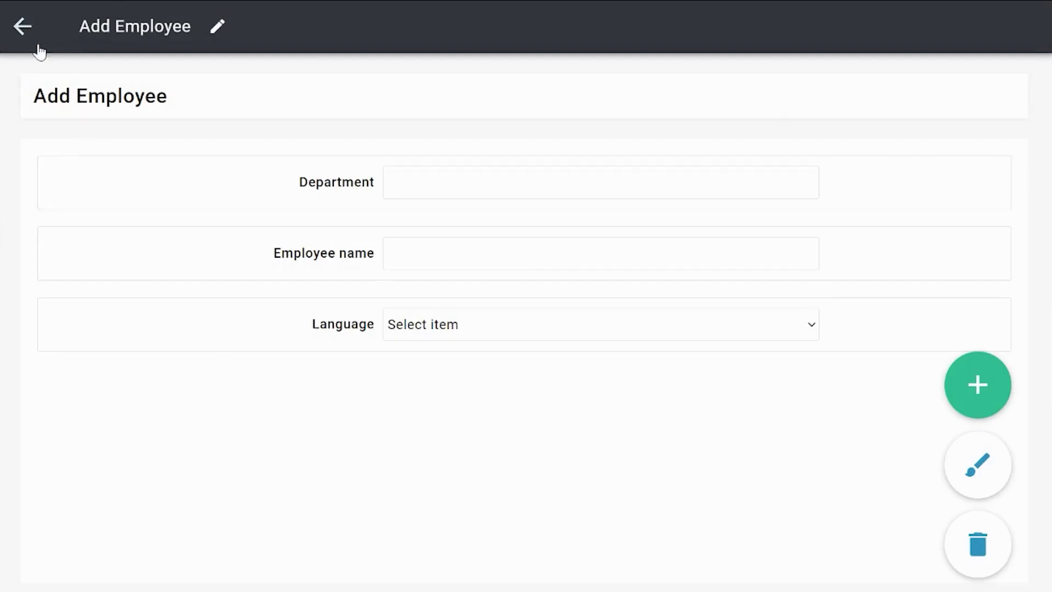
- Return from the Add Employee page to the application's appearance design and open the Admin group within the Admin section
left_click(27, 28)
left_click(33, 34)
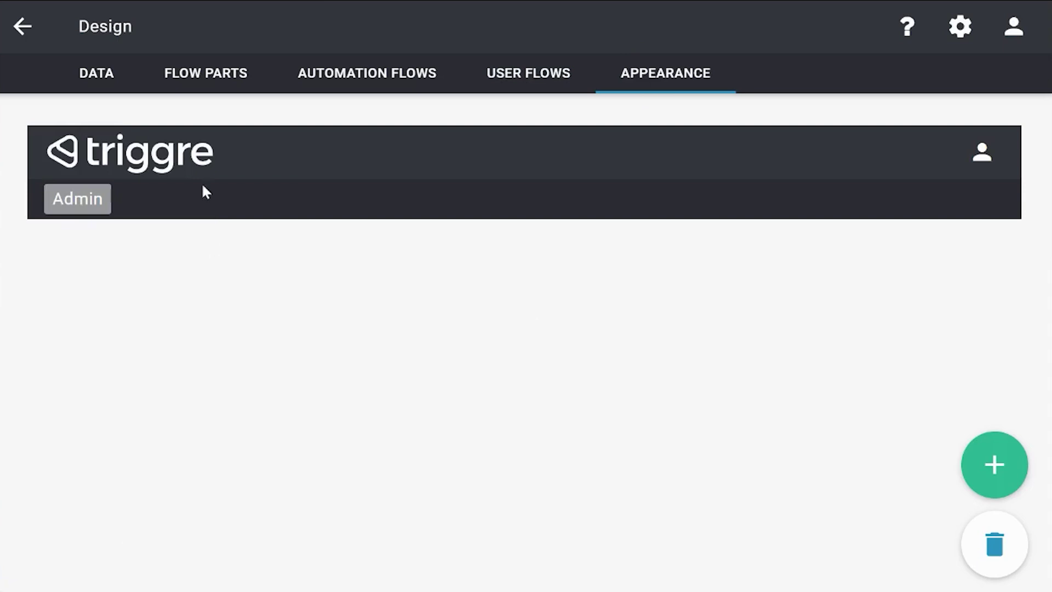
left_click(98, 208)
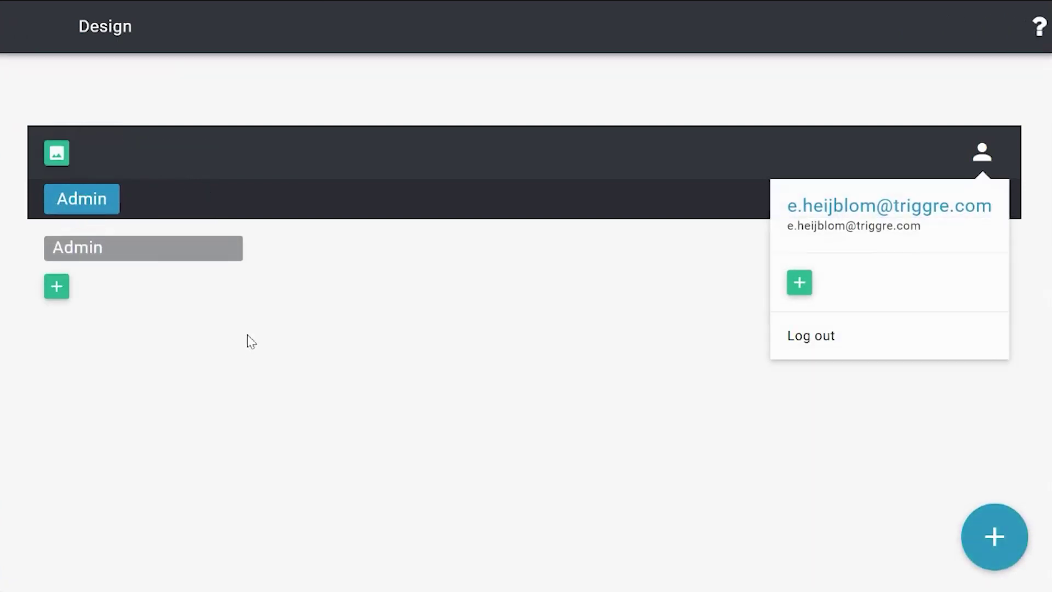
left_click(137, 242)
- Add the Admin companies and Admin employee user flows to the Admin group
left_click(89, 404)
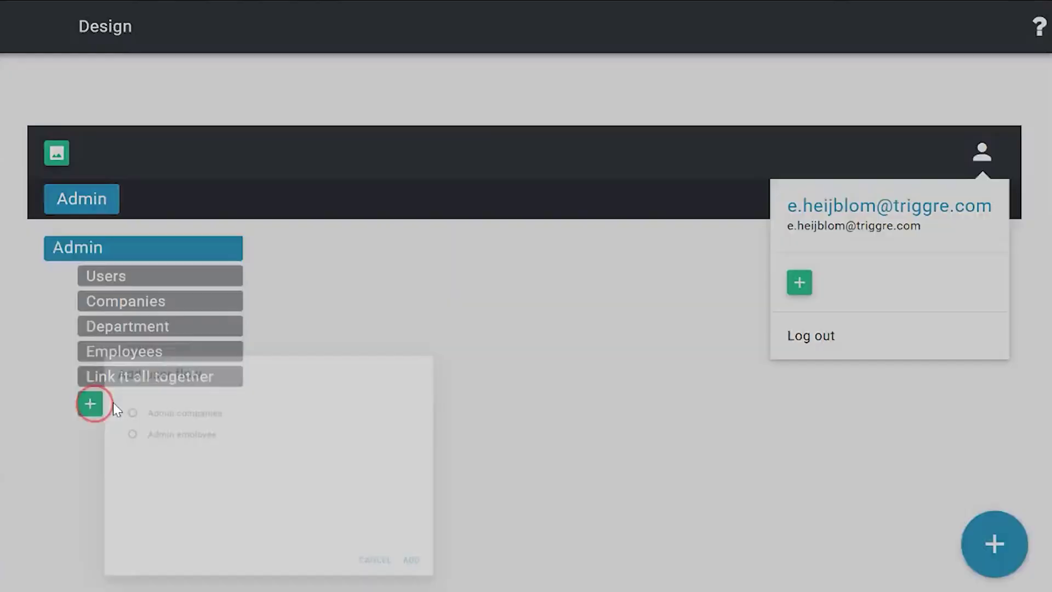
left_click(366, 229)
left_click(746, 448)
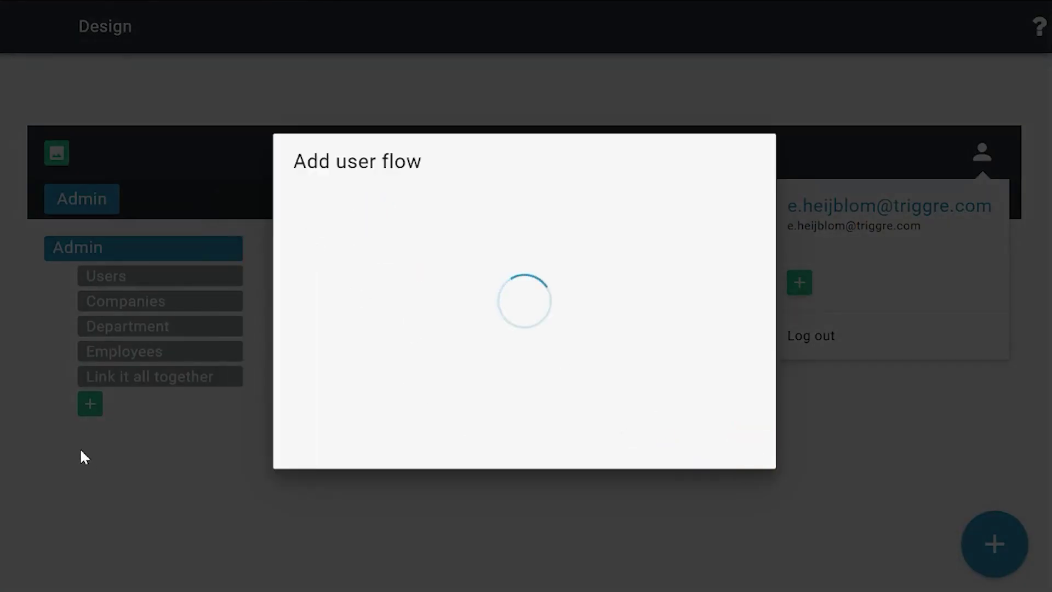
left_click(90, 429)
left_click(315, 219)
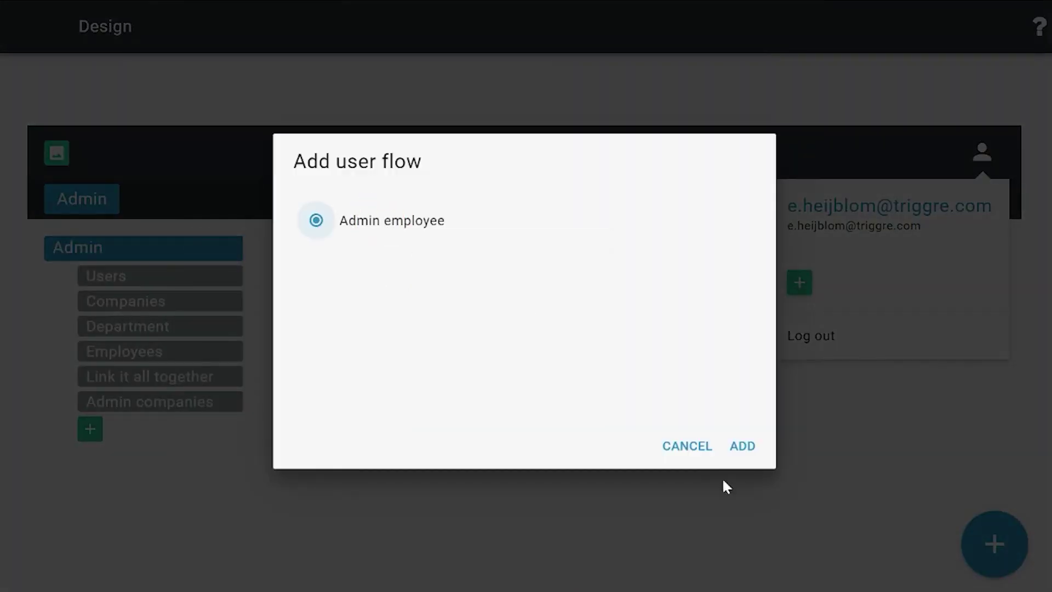
left_click(737, 443)
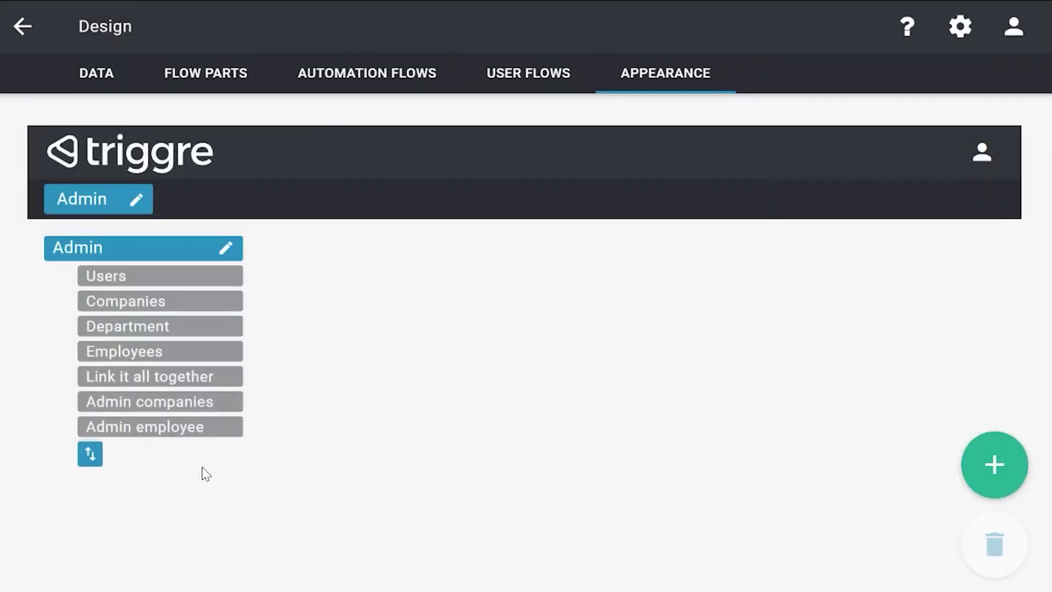
- Sort the group's user flows so that Admin companies comes first and Admin employee second
left_click(90, 453)
left_click_drag(493, 368, 493, 211)
left_click_drag(487, 387, 495, 241)
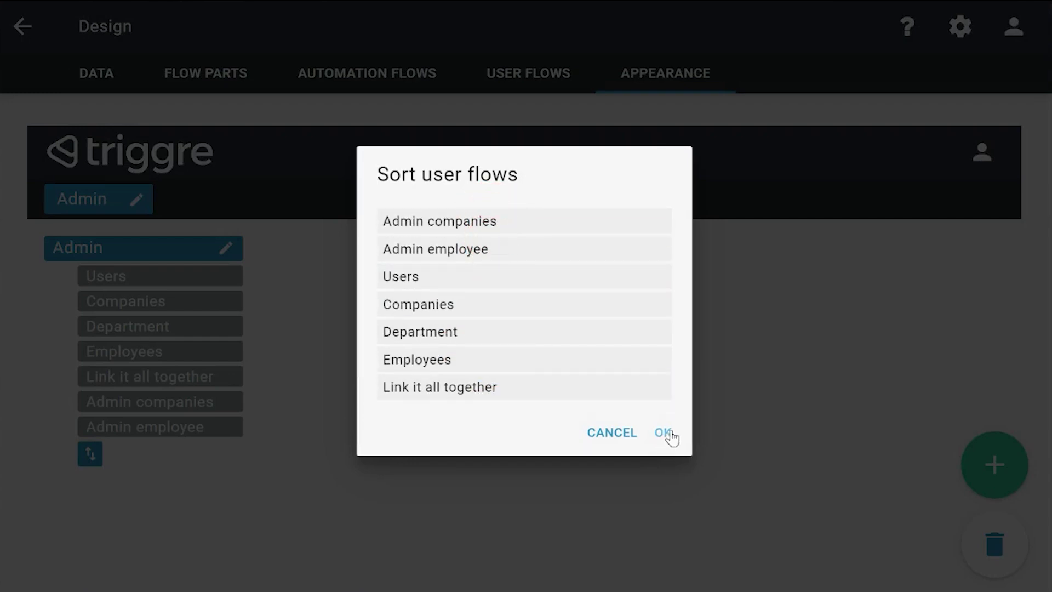
left_click(663, 432)
- Leave the design and publish it to the Demo2 environment
left_click(23, 26)
left_click(170, 27)
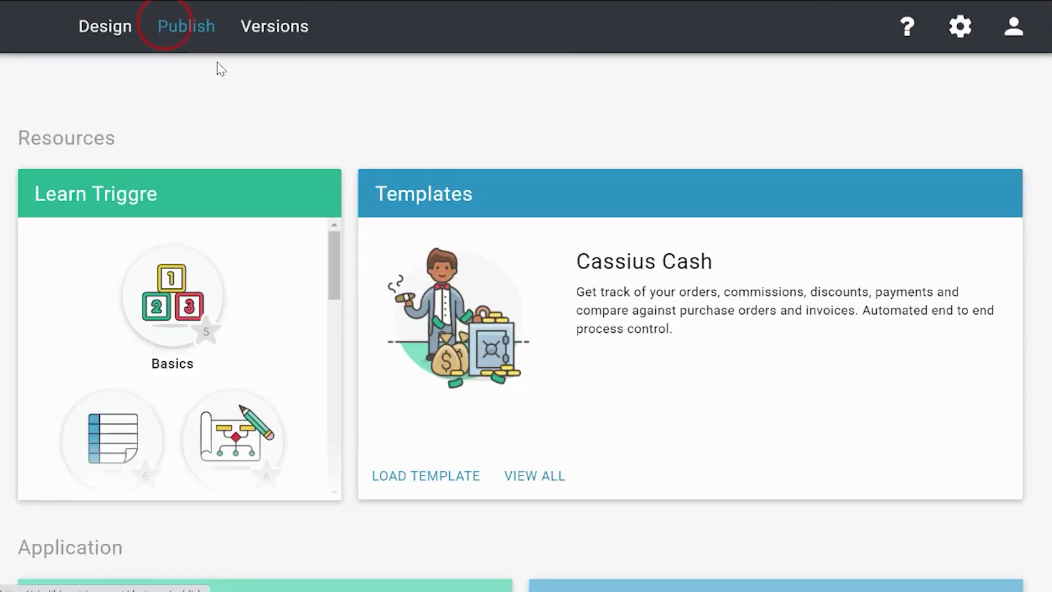
left_click(189, 304)
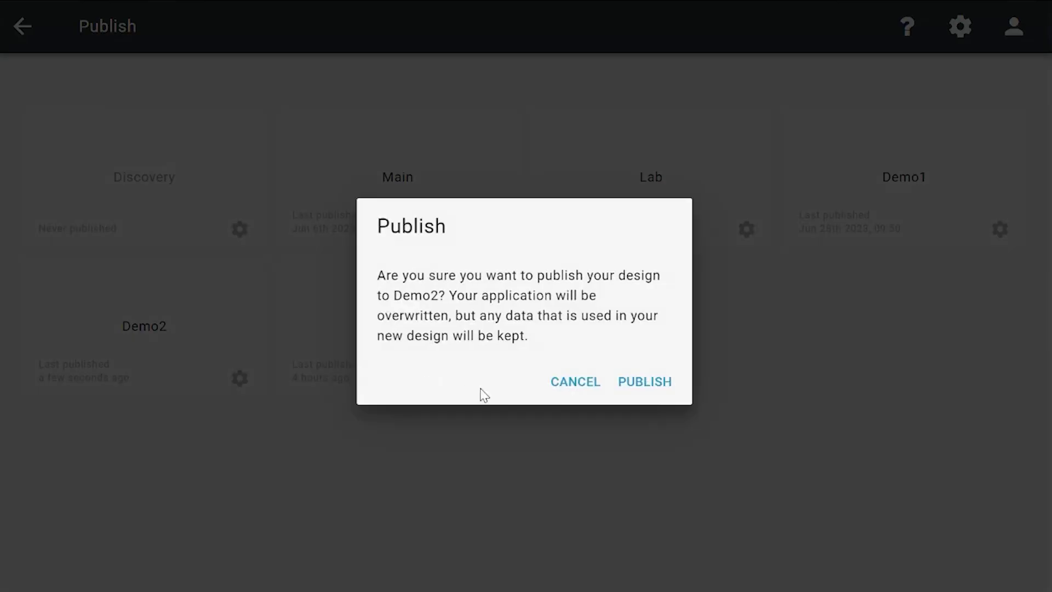
left_click(636, 379)
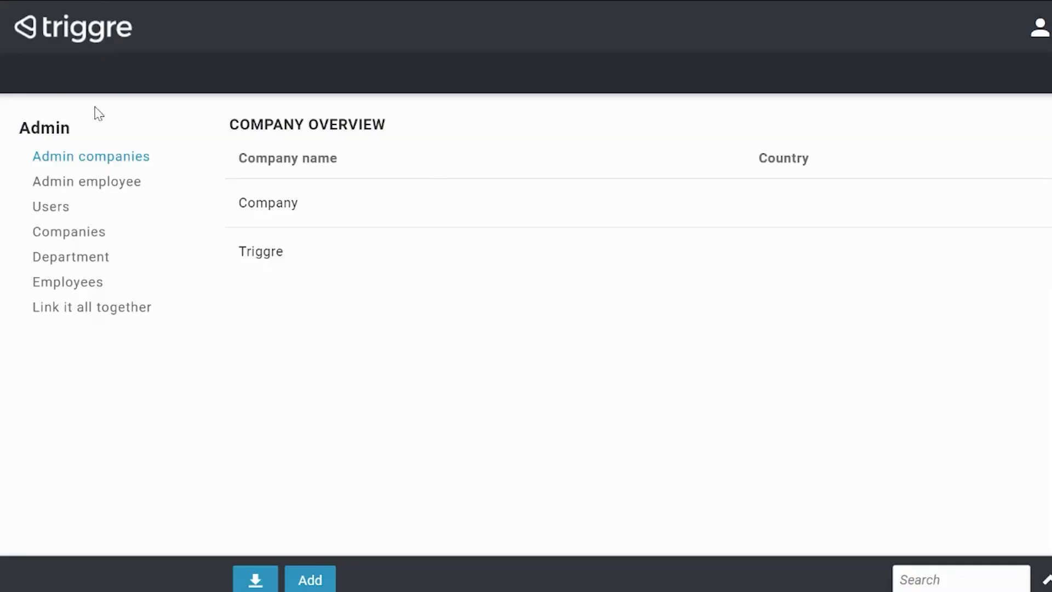
- Edit the record named Company in the company overview, set its Country to United States of America and save it
left_click(322, 216)
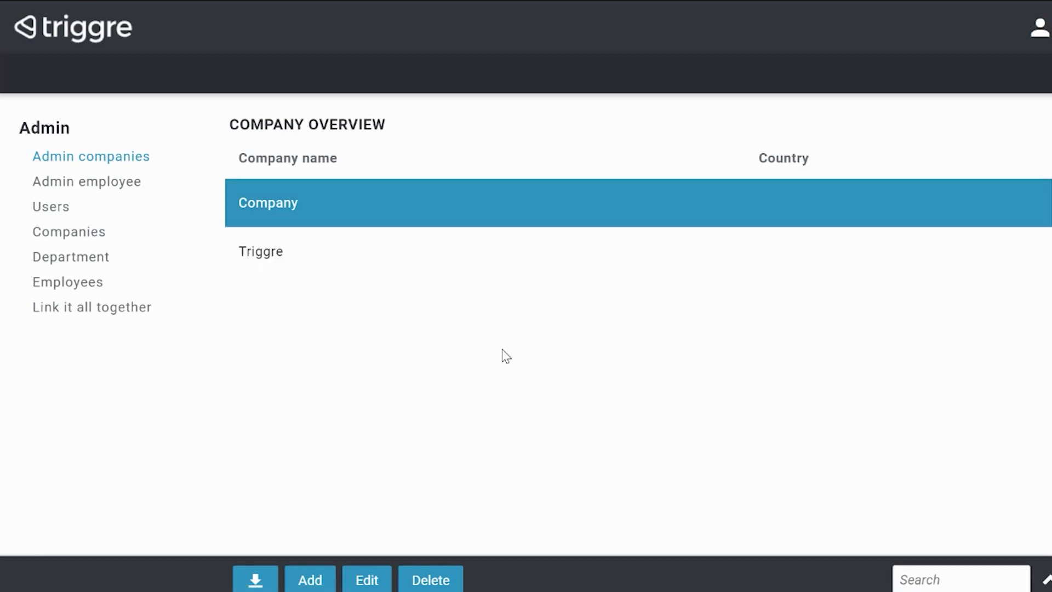
left_click(368, 581)
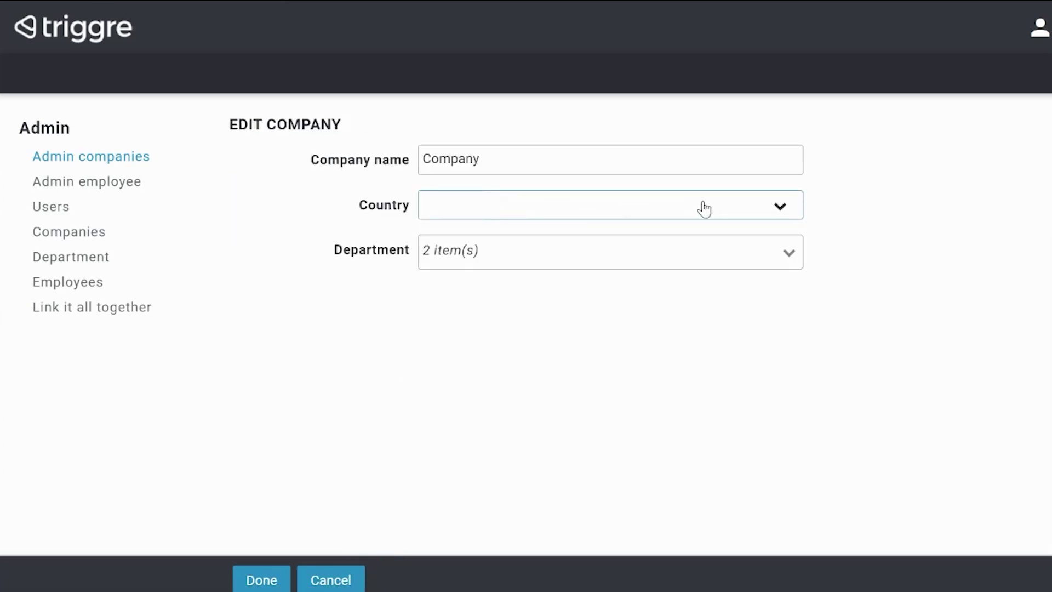
left_click(777, 207)
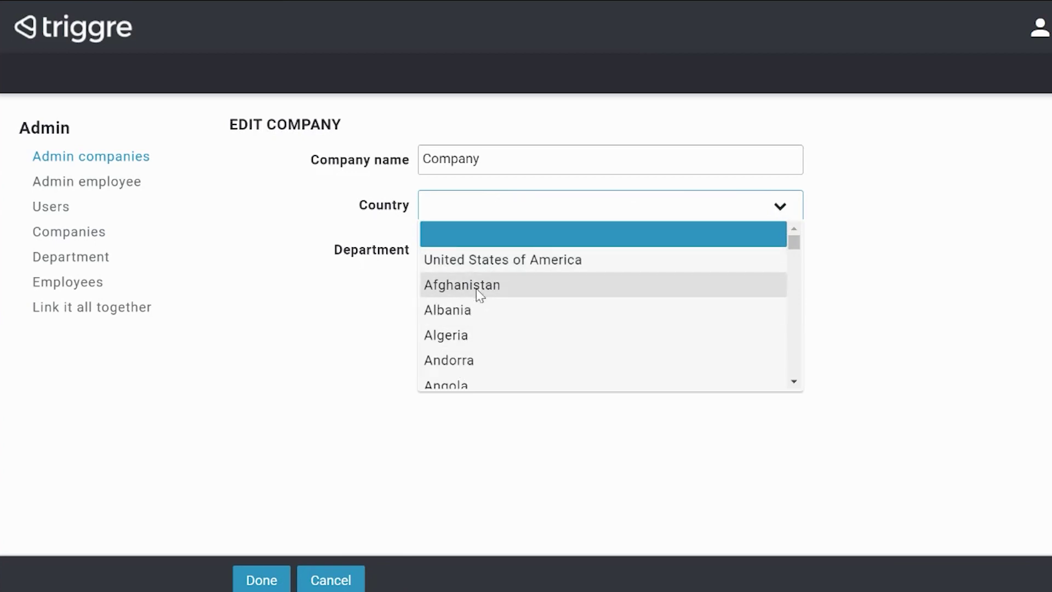
left_click(480, 264)
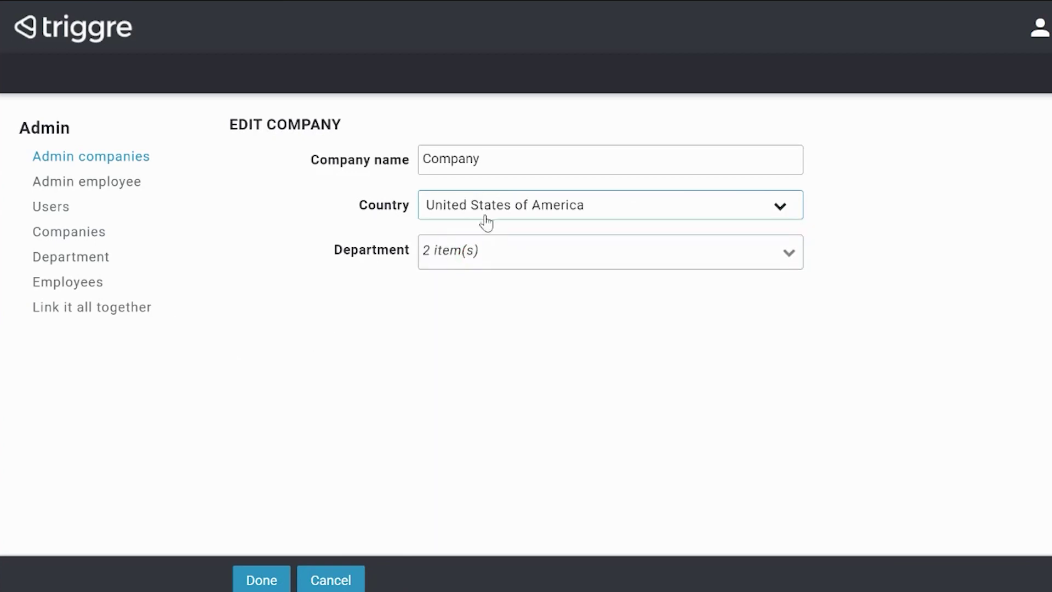
left_click(265, 581)
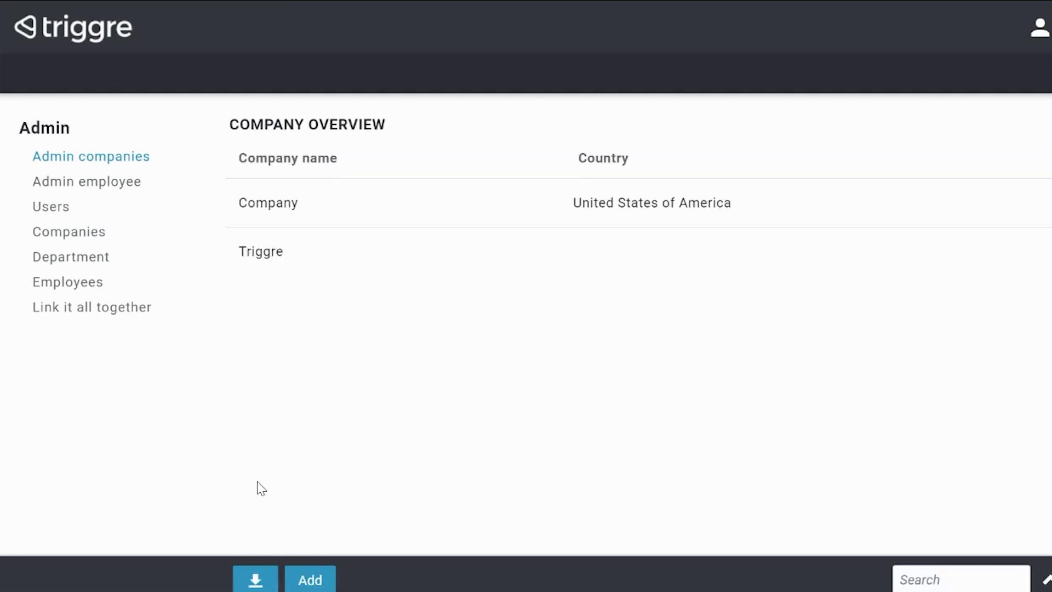
- Start adding a company and examine which countries its Country pick list offers
left_click(322, 578)
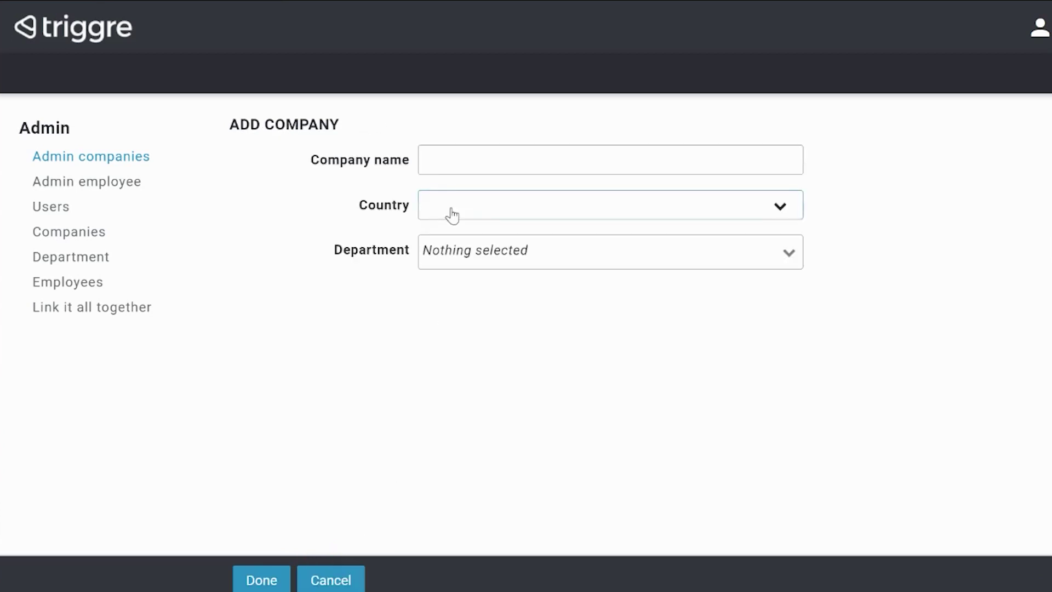
left_click(458, 211)
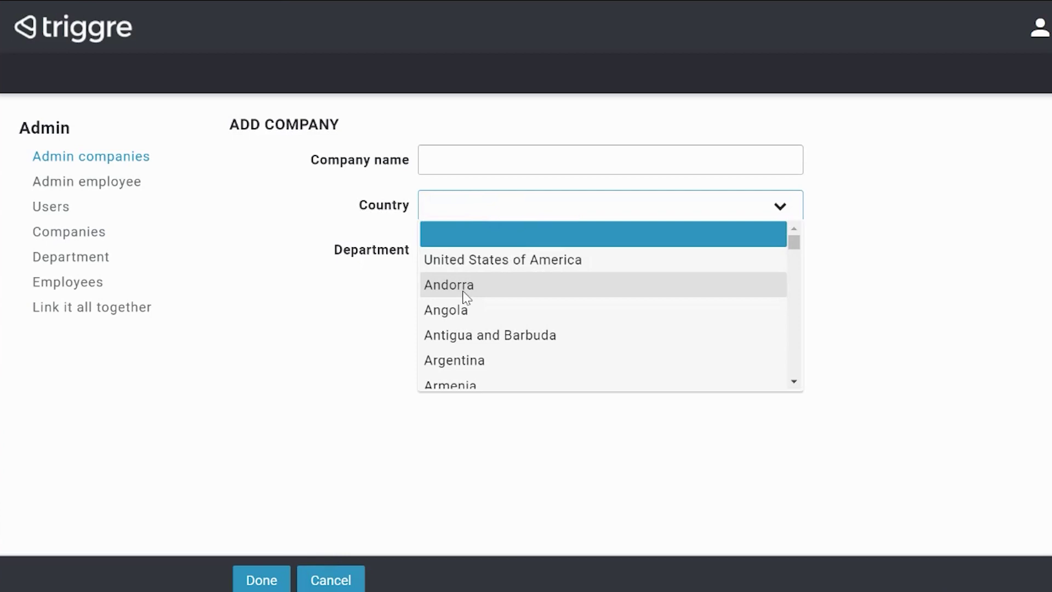
left_click(359, 356)
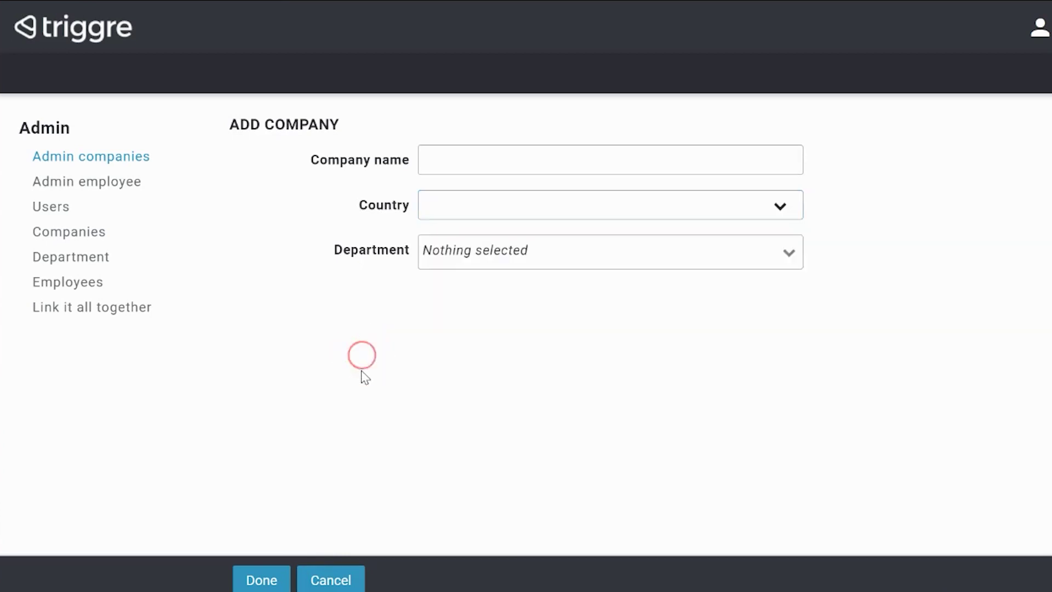
- Test the Language pick list on the Admin employee flow's add form by choosing English, and cancel the new employee
left_click(105, 183)
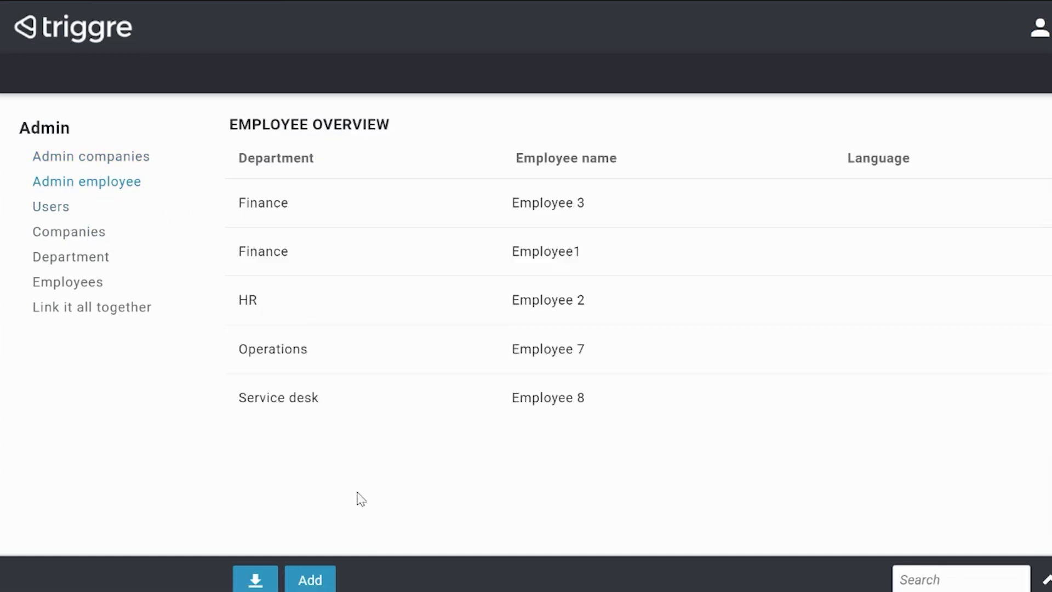
left_click(311, 580)
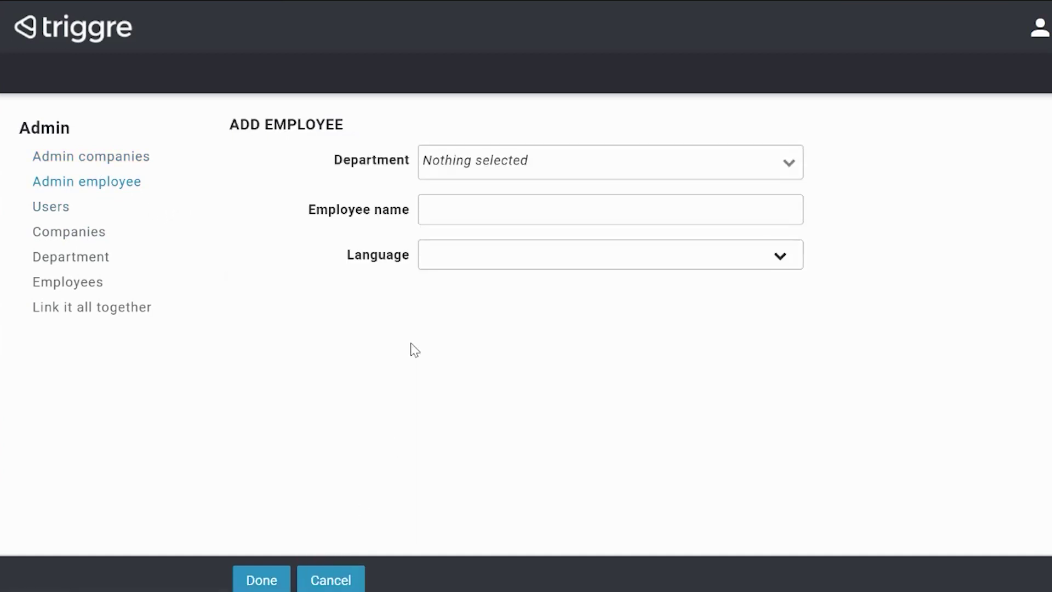
left_click(449, 258)
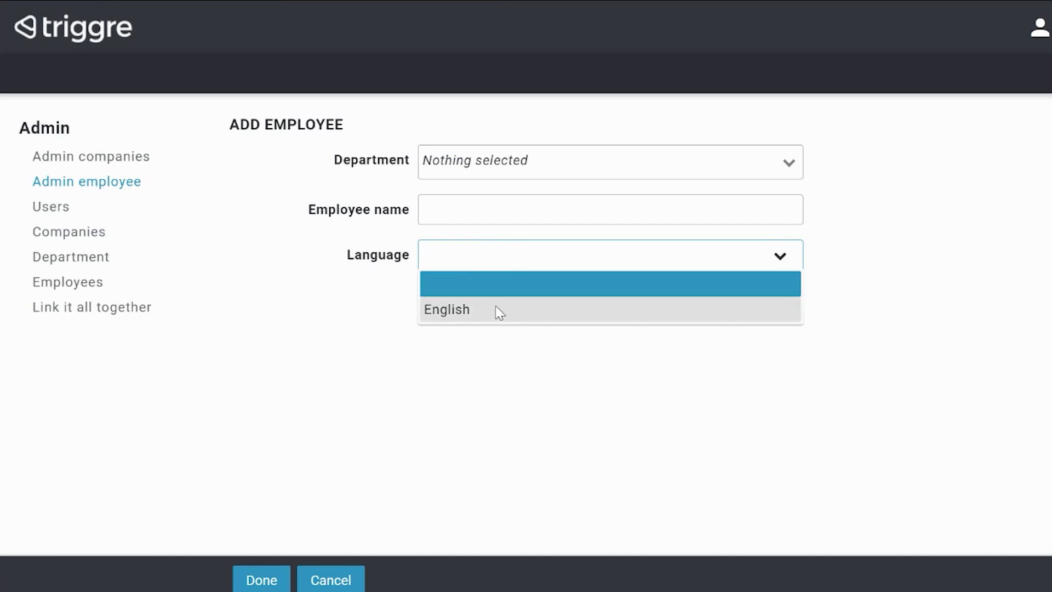
left_click(501, 311)
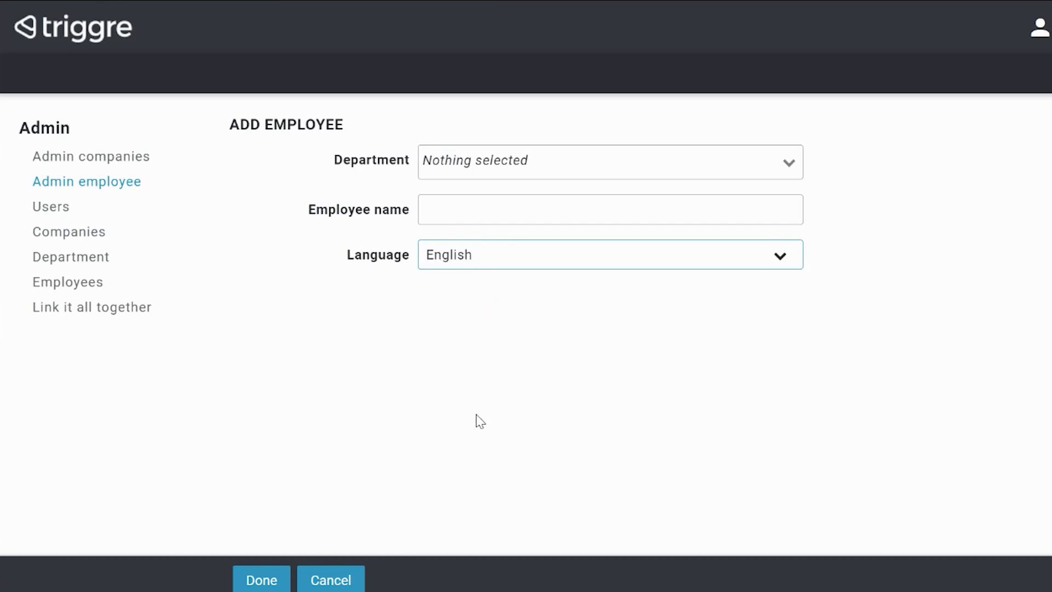
left_click(334, 580)
- Edit Employee1 of the Finance department, try the available languages, set Language to German and save the record
left_click(322, 244)
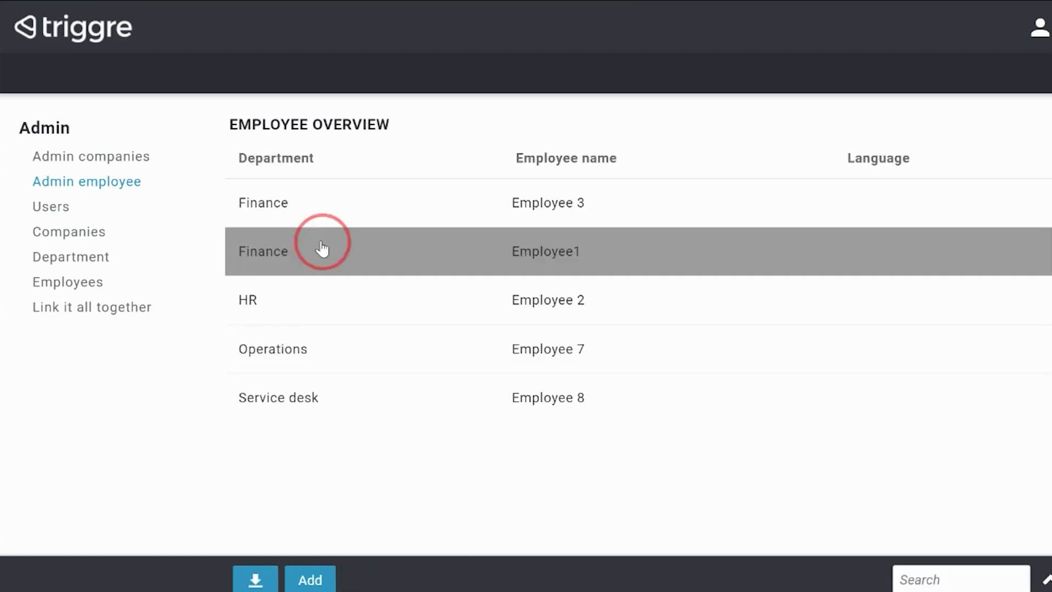
left_click(366, 579)
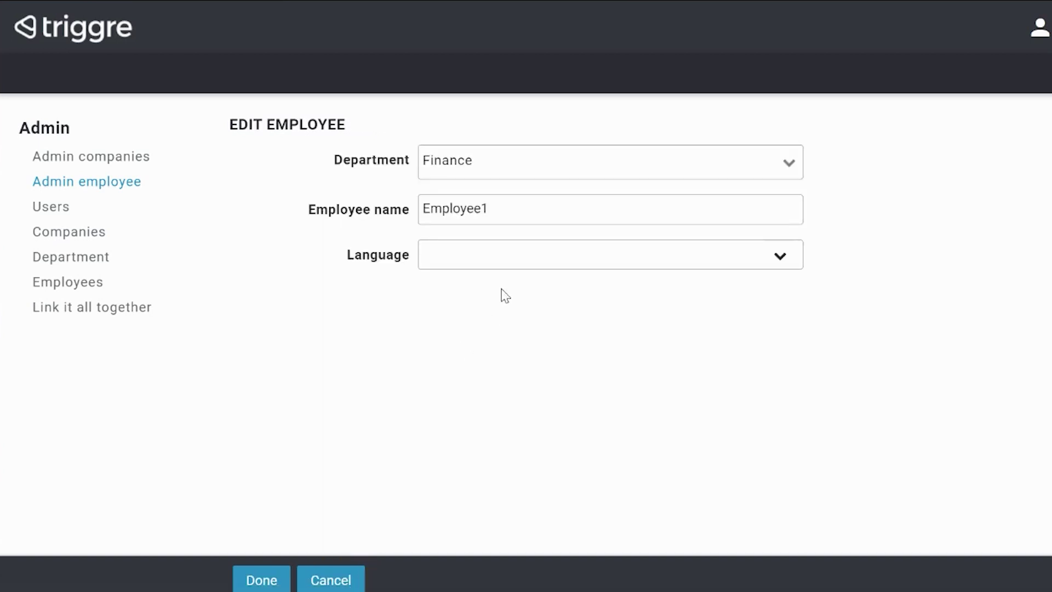
left_click(501, 264)
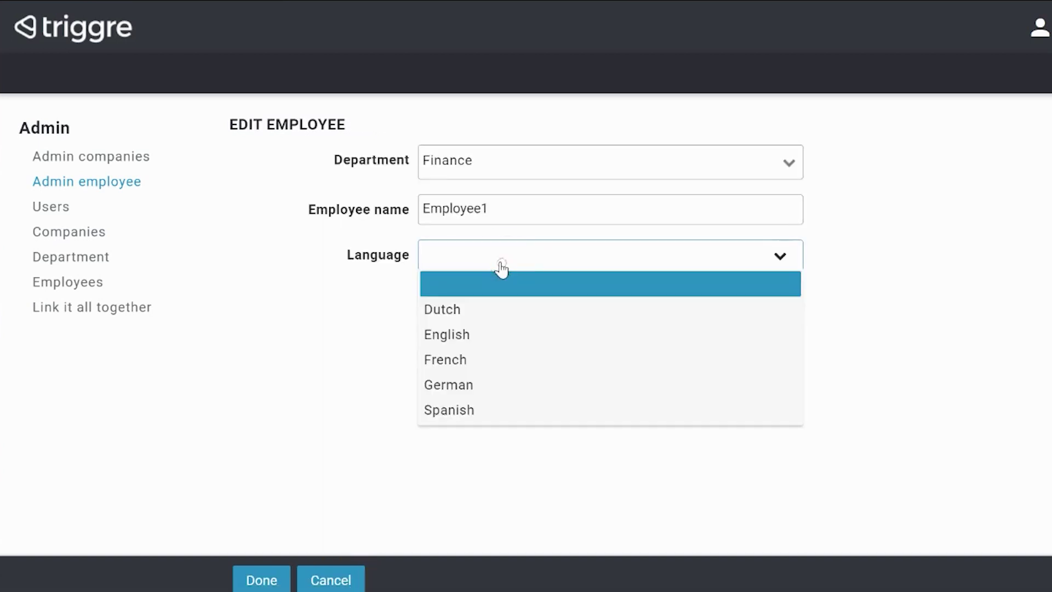
left_click(500, 335)
left_click(681, 262)
left_click(587, 360)
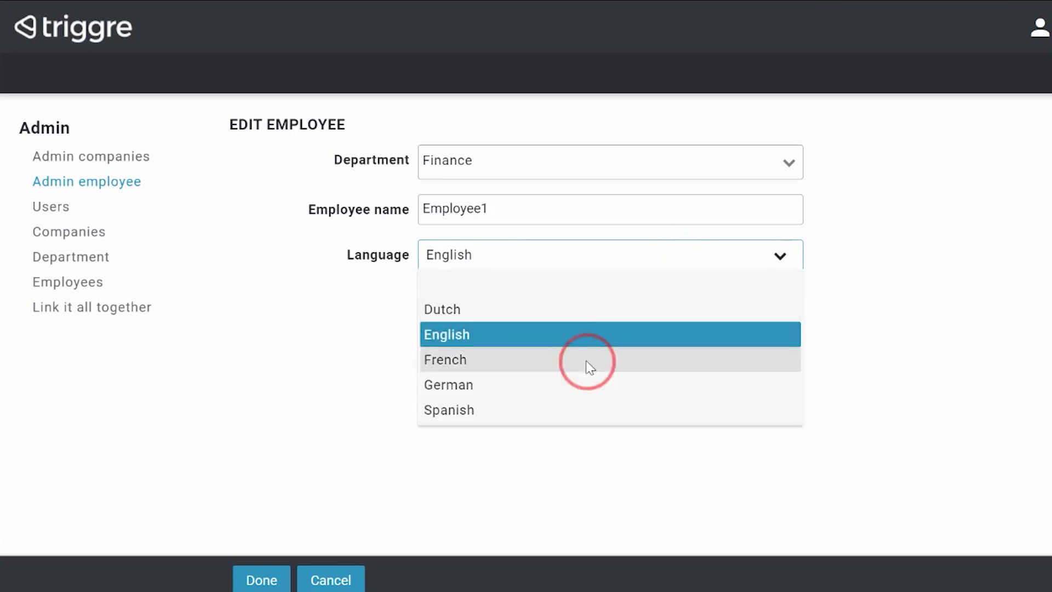
left_click(534, 252)
left_click(523, 384)
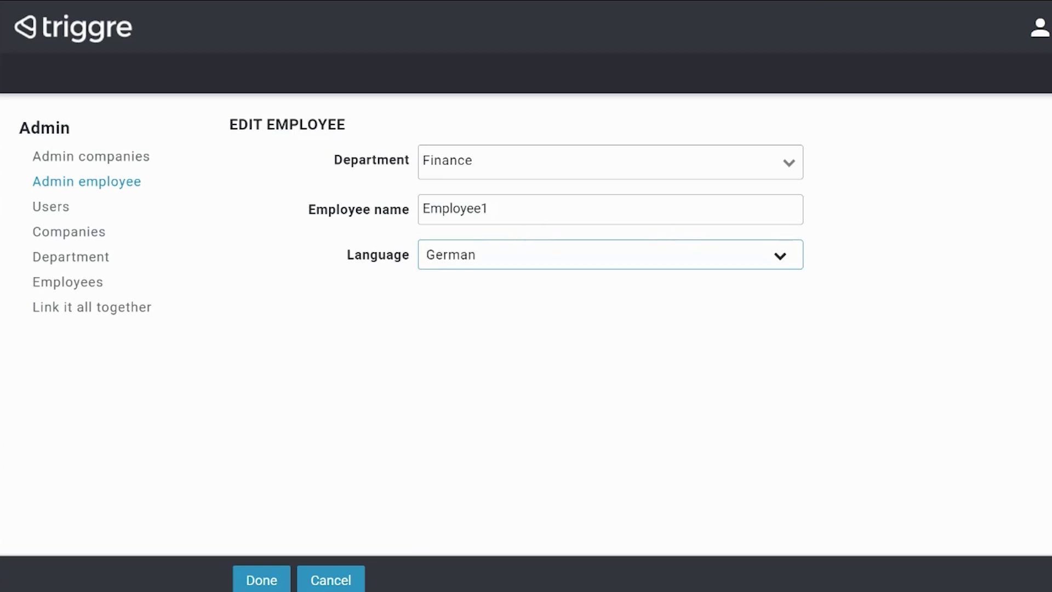
left_click(263, 579)
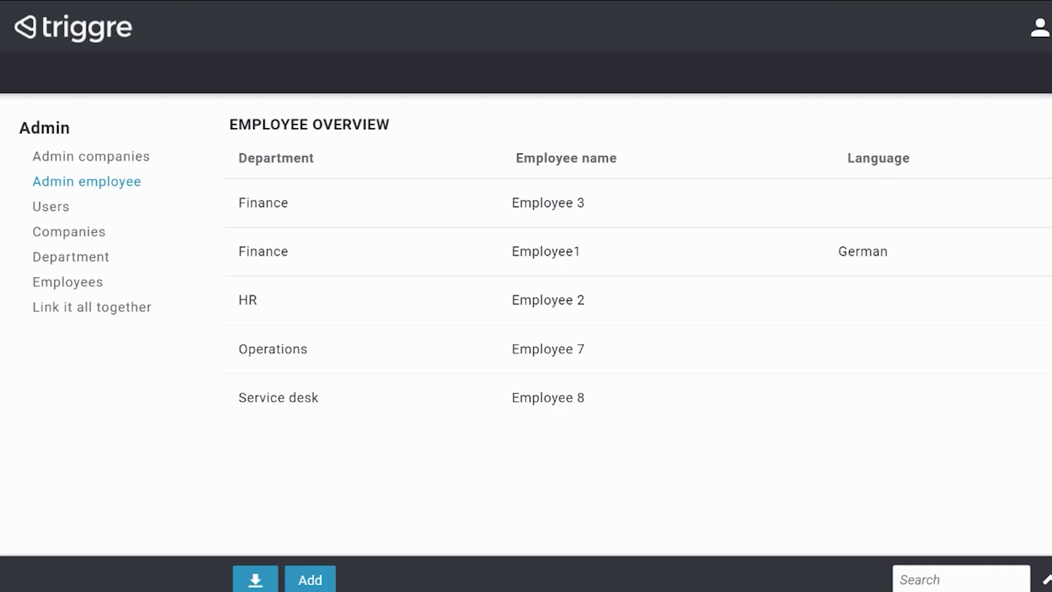
- Open the employee overview's advanced search and filter the records by Language, first German and then Dutch
left_click(1045, 579)
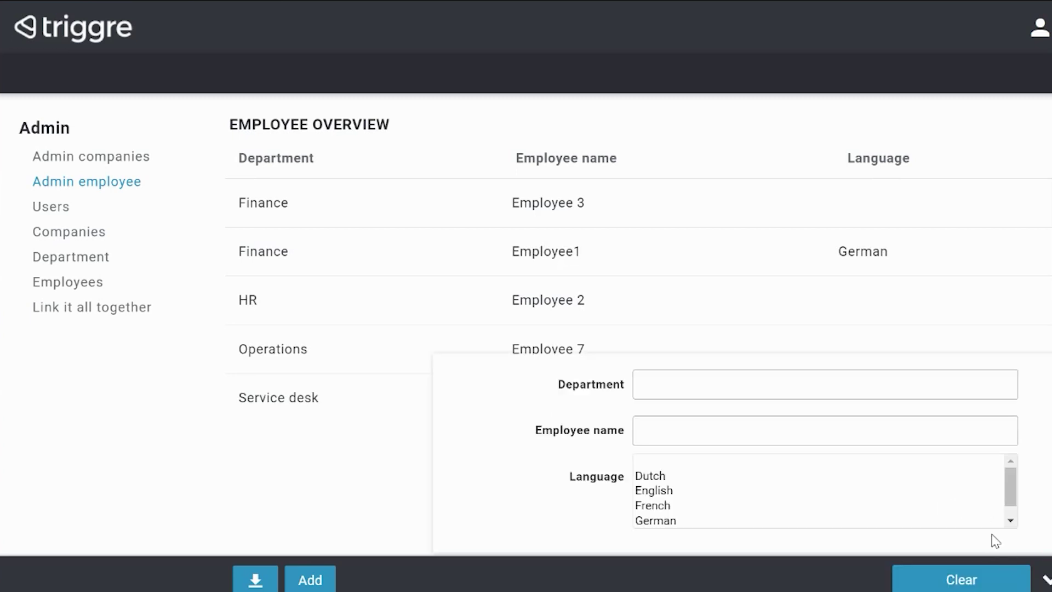
mouse_move(1009, 484)
left_mouse_down()
mouse_move(1012, 494)
mouse_move(1013, 472)
left_mouse_up()
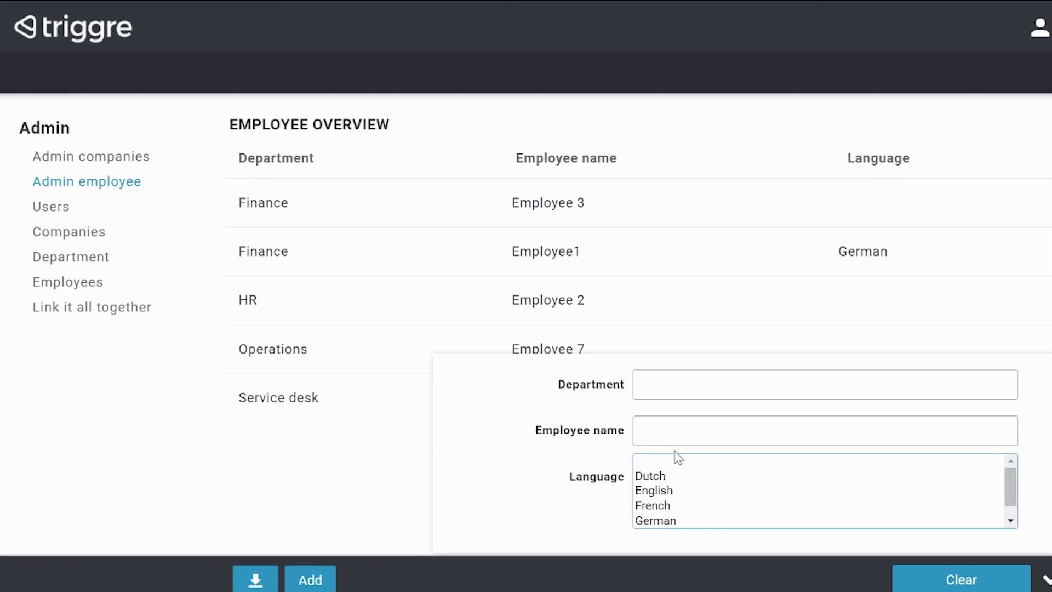
left_click(663, 521)
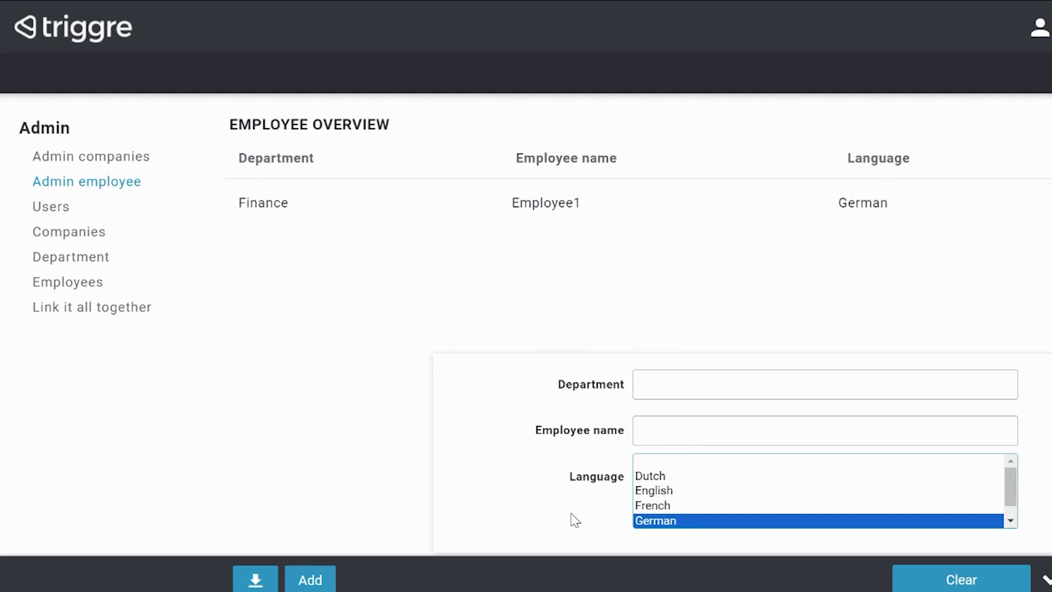
left_click(662, 477)
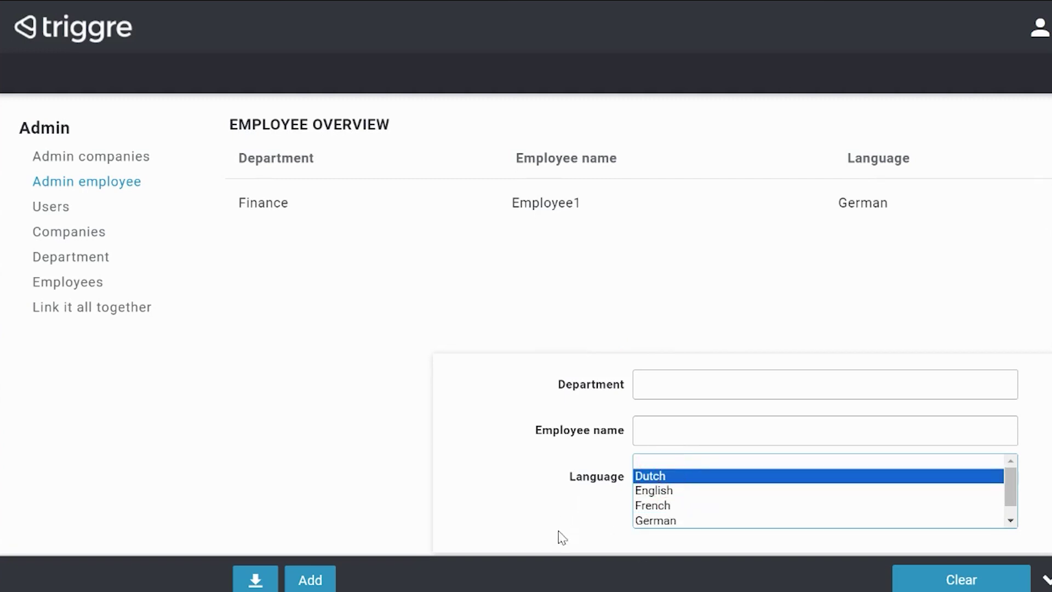
- Reset the employee overview's Language filter to the blank option and close the advanced search
left_click(646, 461)
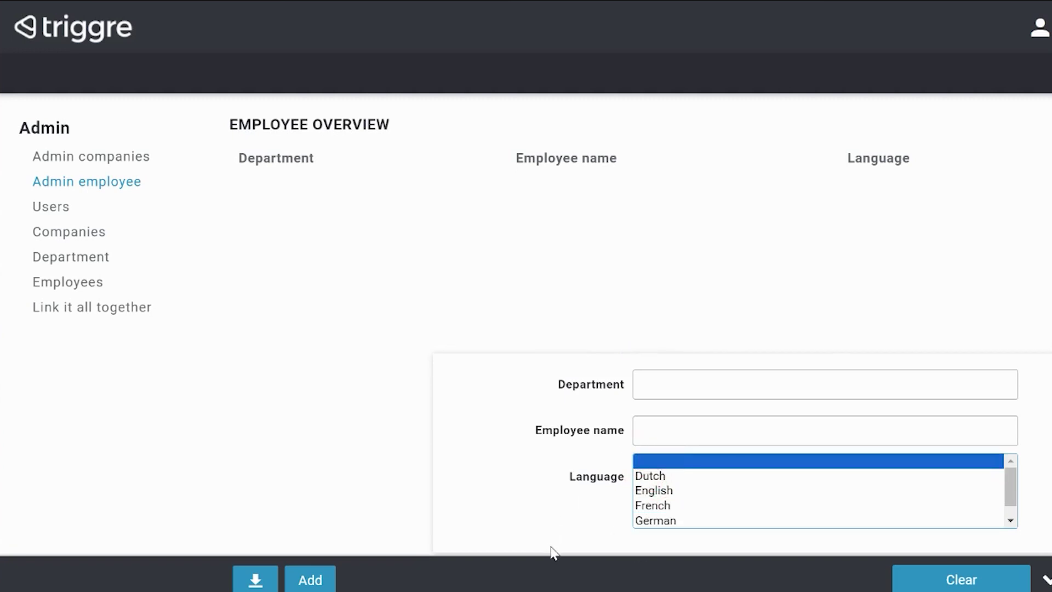
left_click(1046, 579)
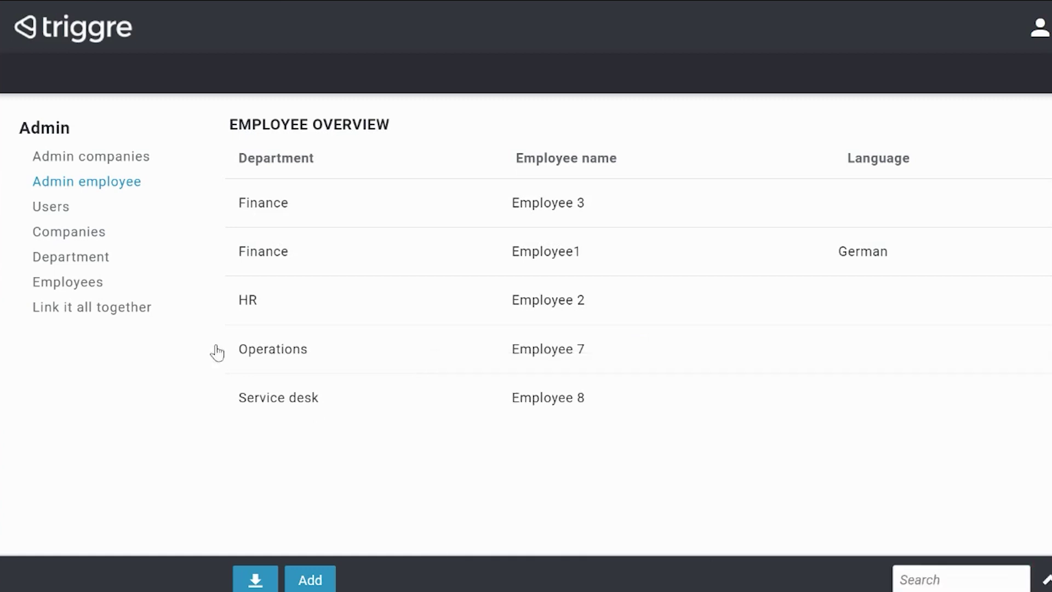
- In the Admin companies flow, use the advanced search to filter by Country: United States of America, Afghanistan, and finally Albania
left_click(104, 160)
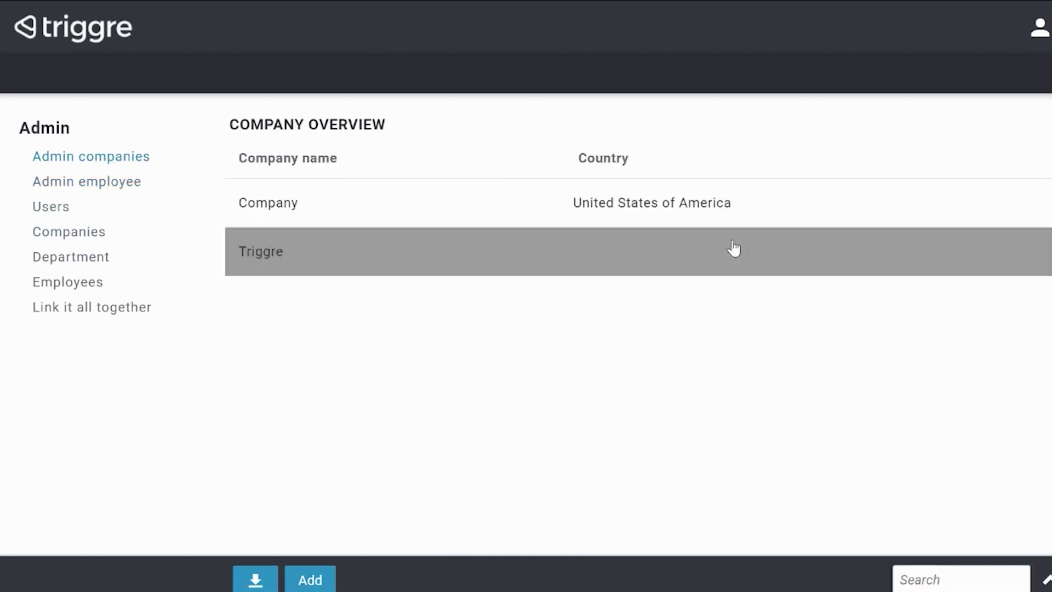
left_click(1046, 580)
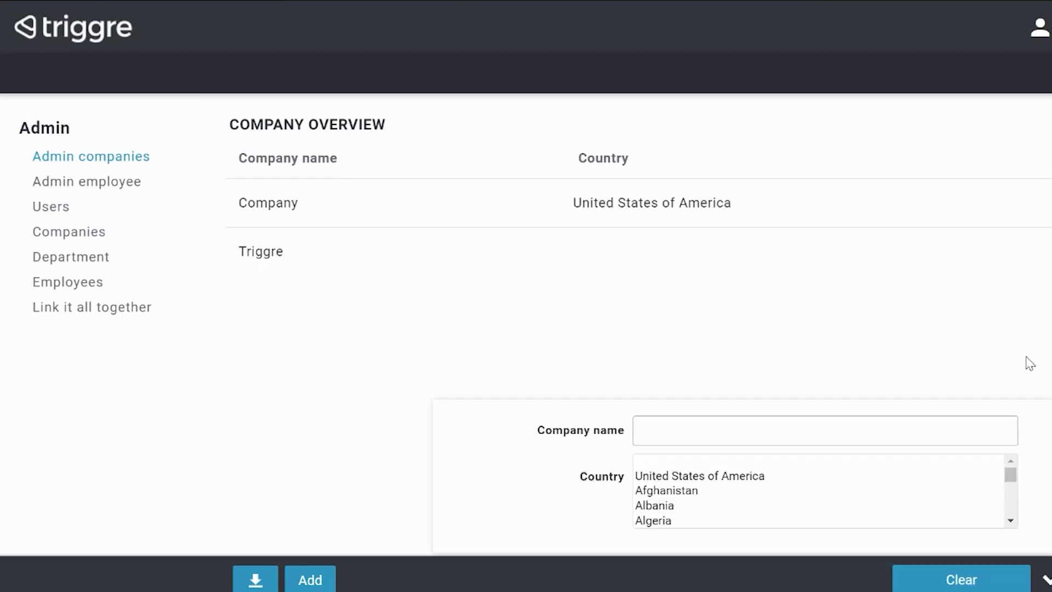
mouse_move(1013, 474)
left_mouse_down()
mouse_move(1014, 531)
mouse_move(1011, 462)
left_mouse_up()
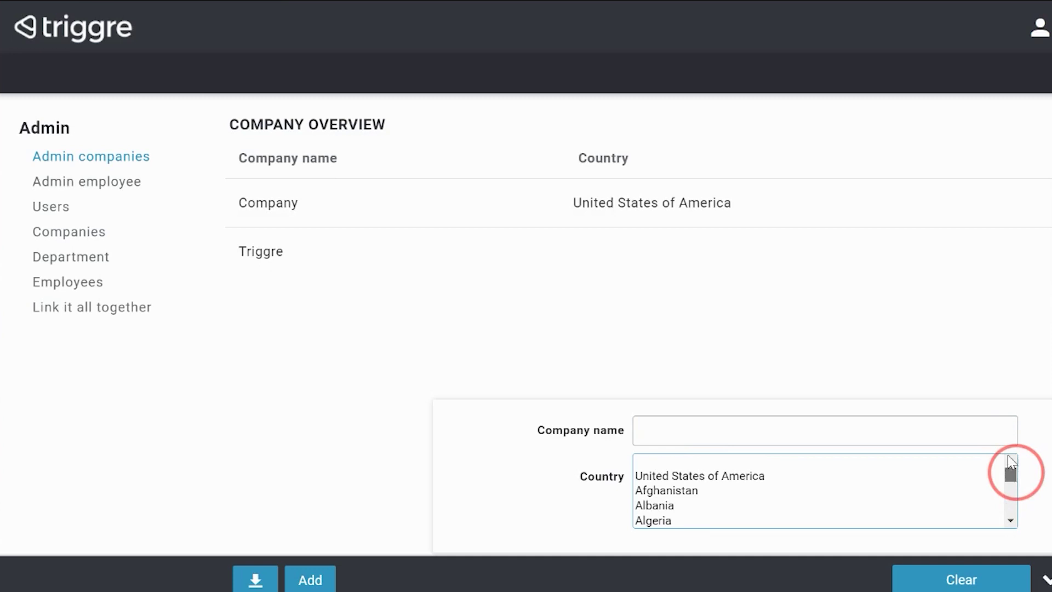
left_click(775, 474)
left_click(704, 491)
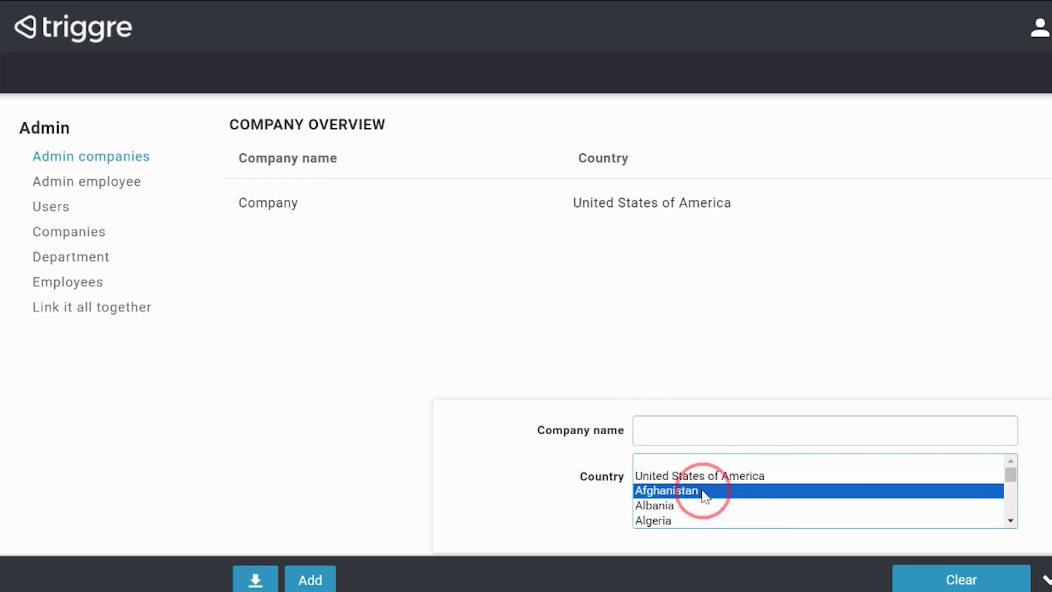
left_click(725, 504)
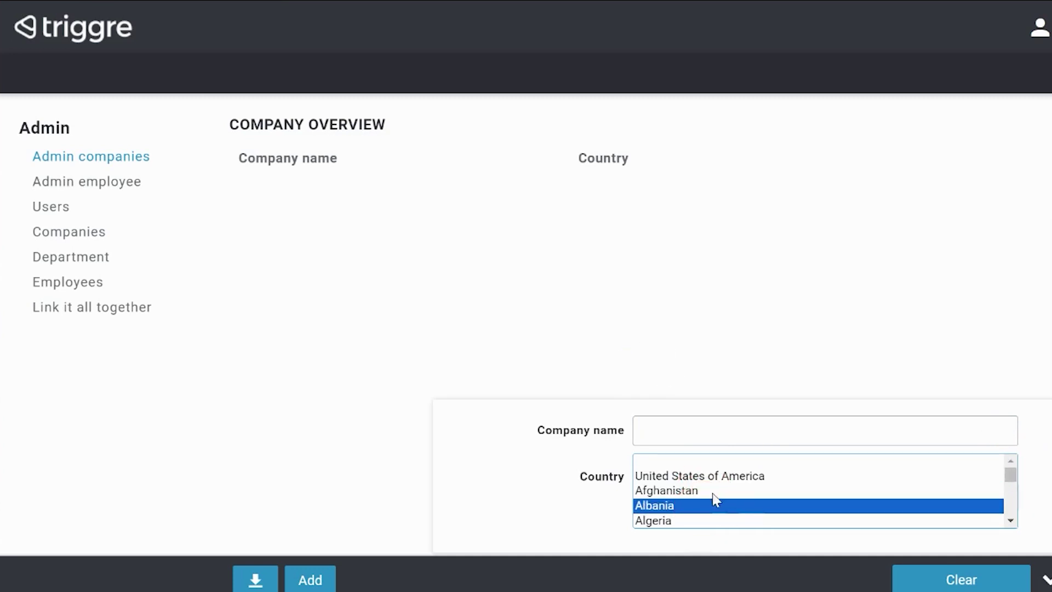
- Reset the company overview's Country filter to the blank option and close the advanced search
left_click(712, 462)
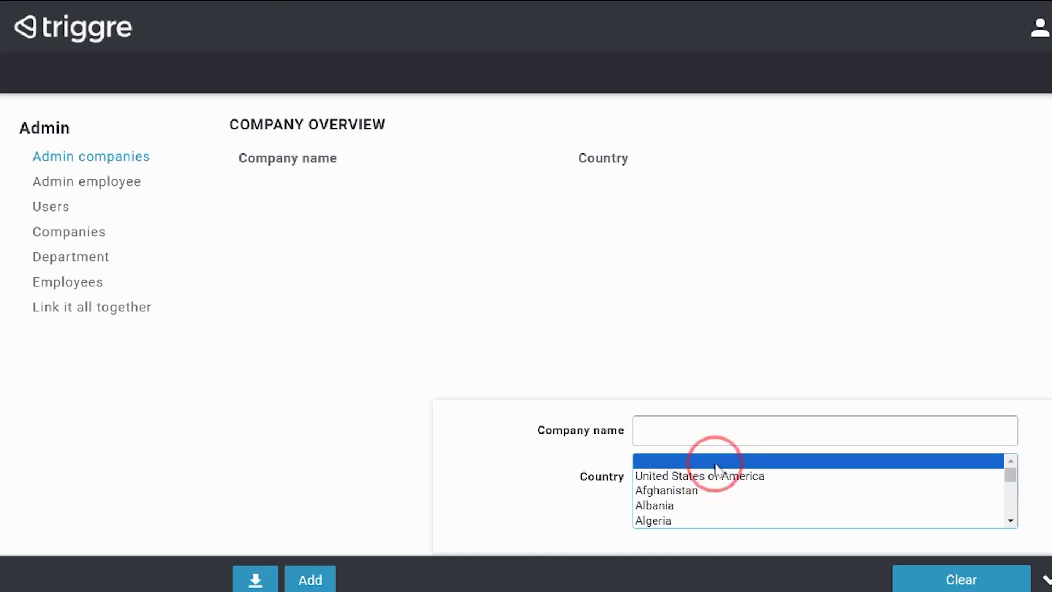
left_click(1047, 582)
key("ctrl+a")
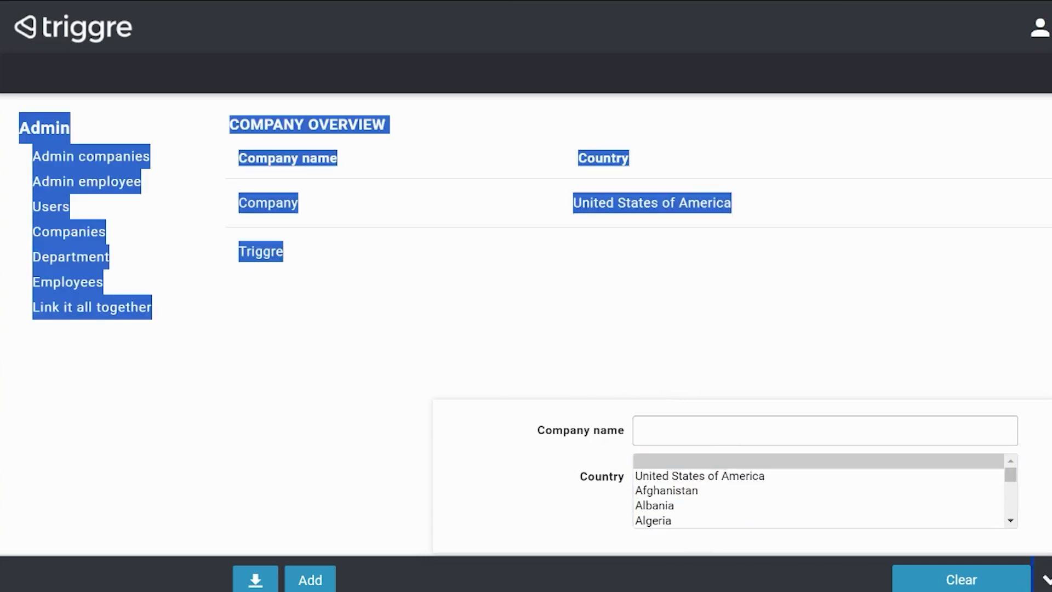
left_click(864, 375)
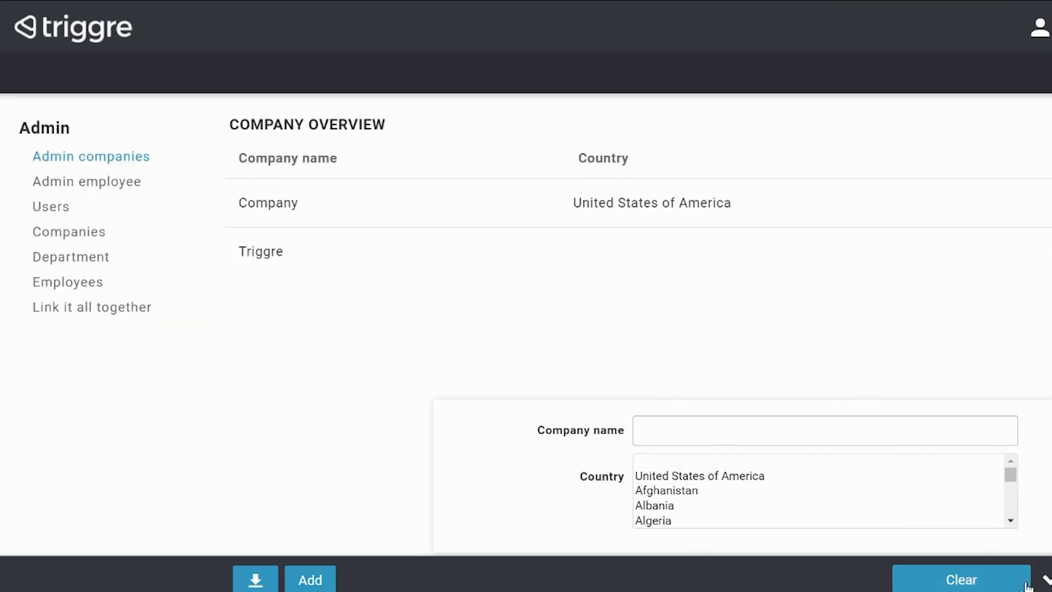
left_click(1045, 581)
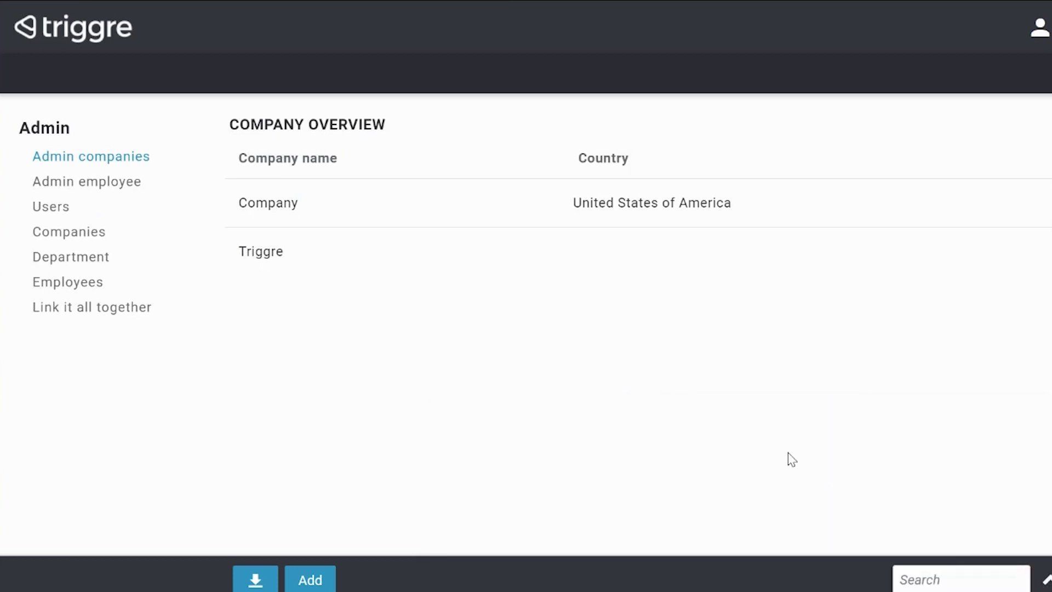